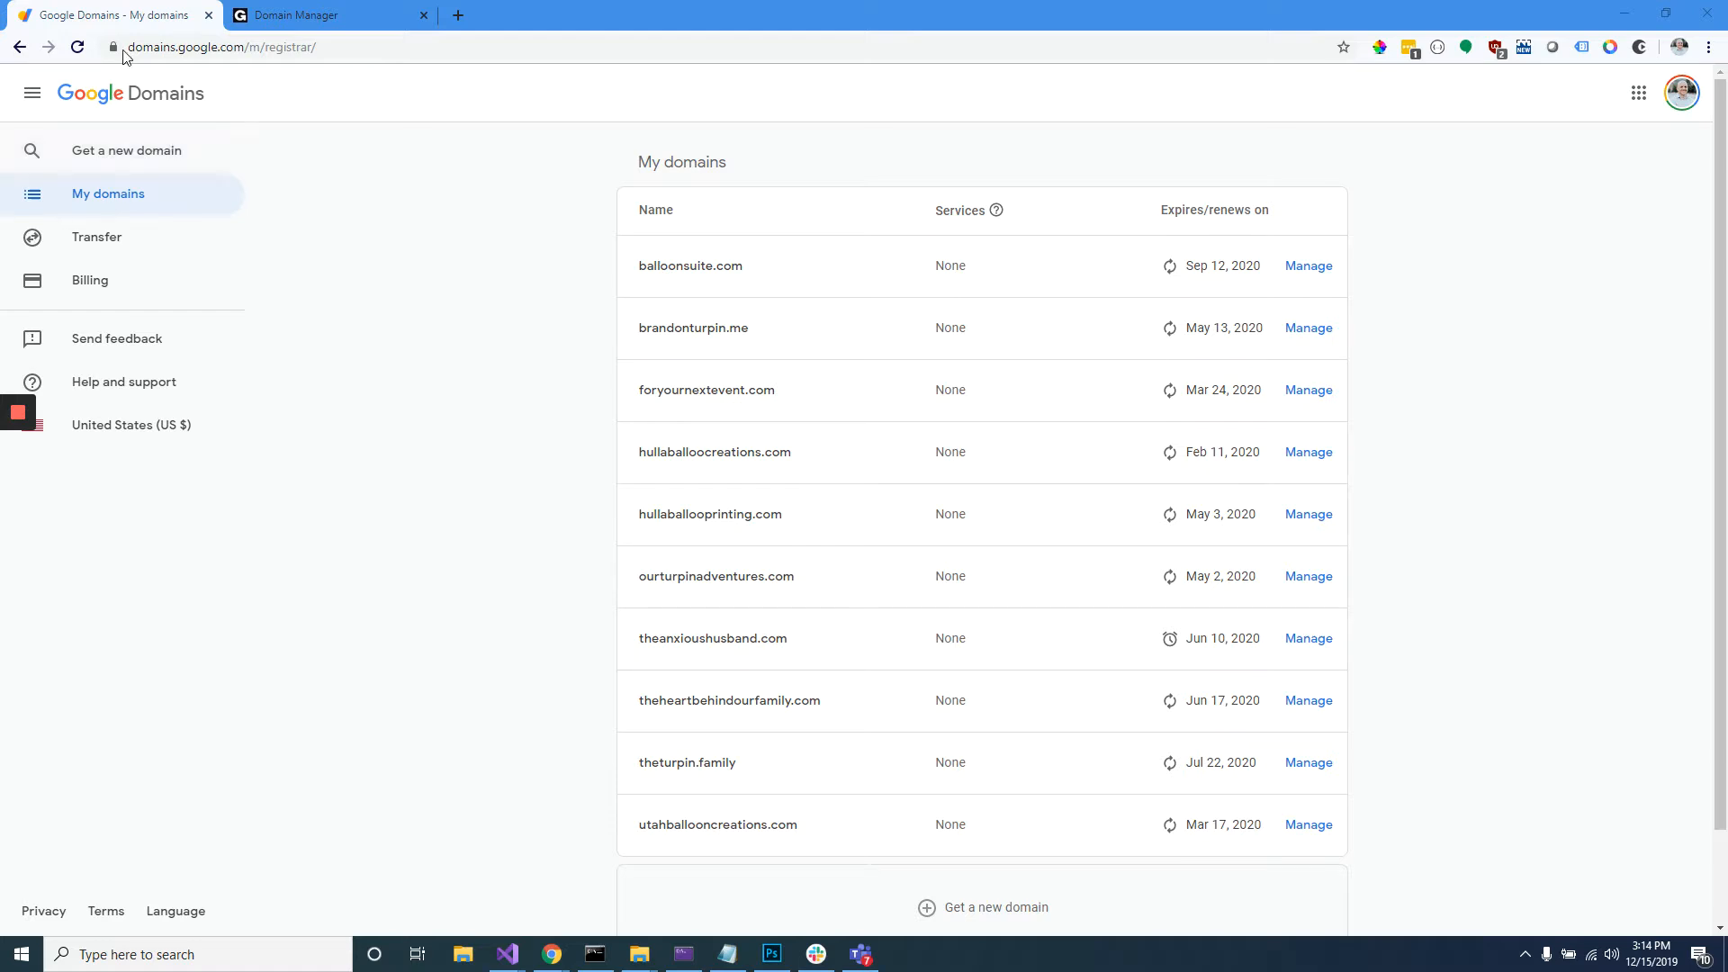
# Open the DNS settings of foryournextevent.com and bring up its custom resource records
pyautogui.click(268, 16)
pyautogui.click(178, 18)
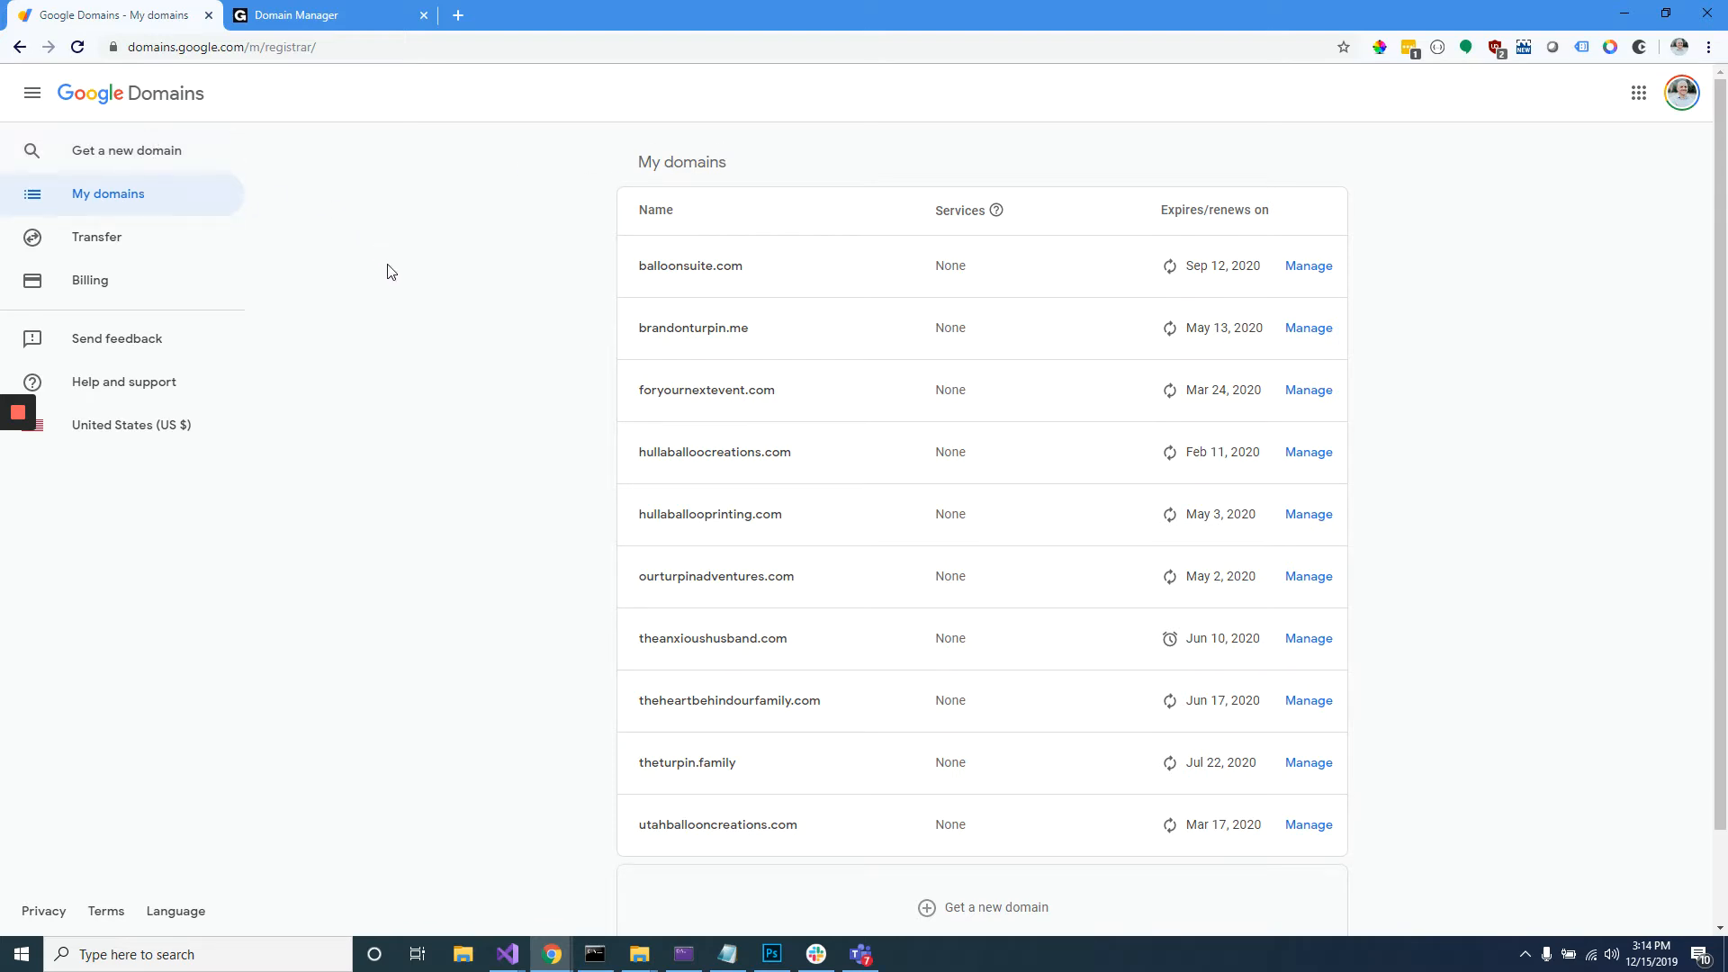
pyautogui.click(1333, 396)
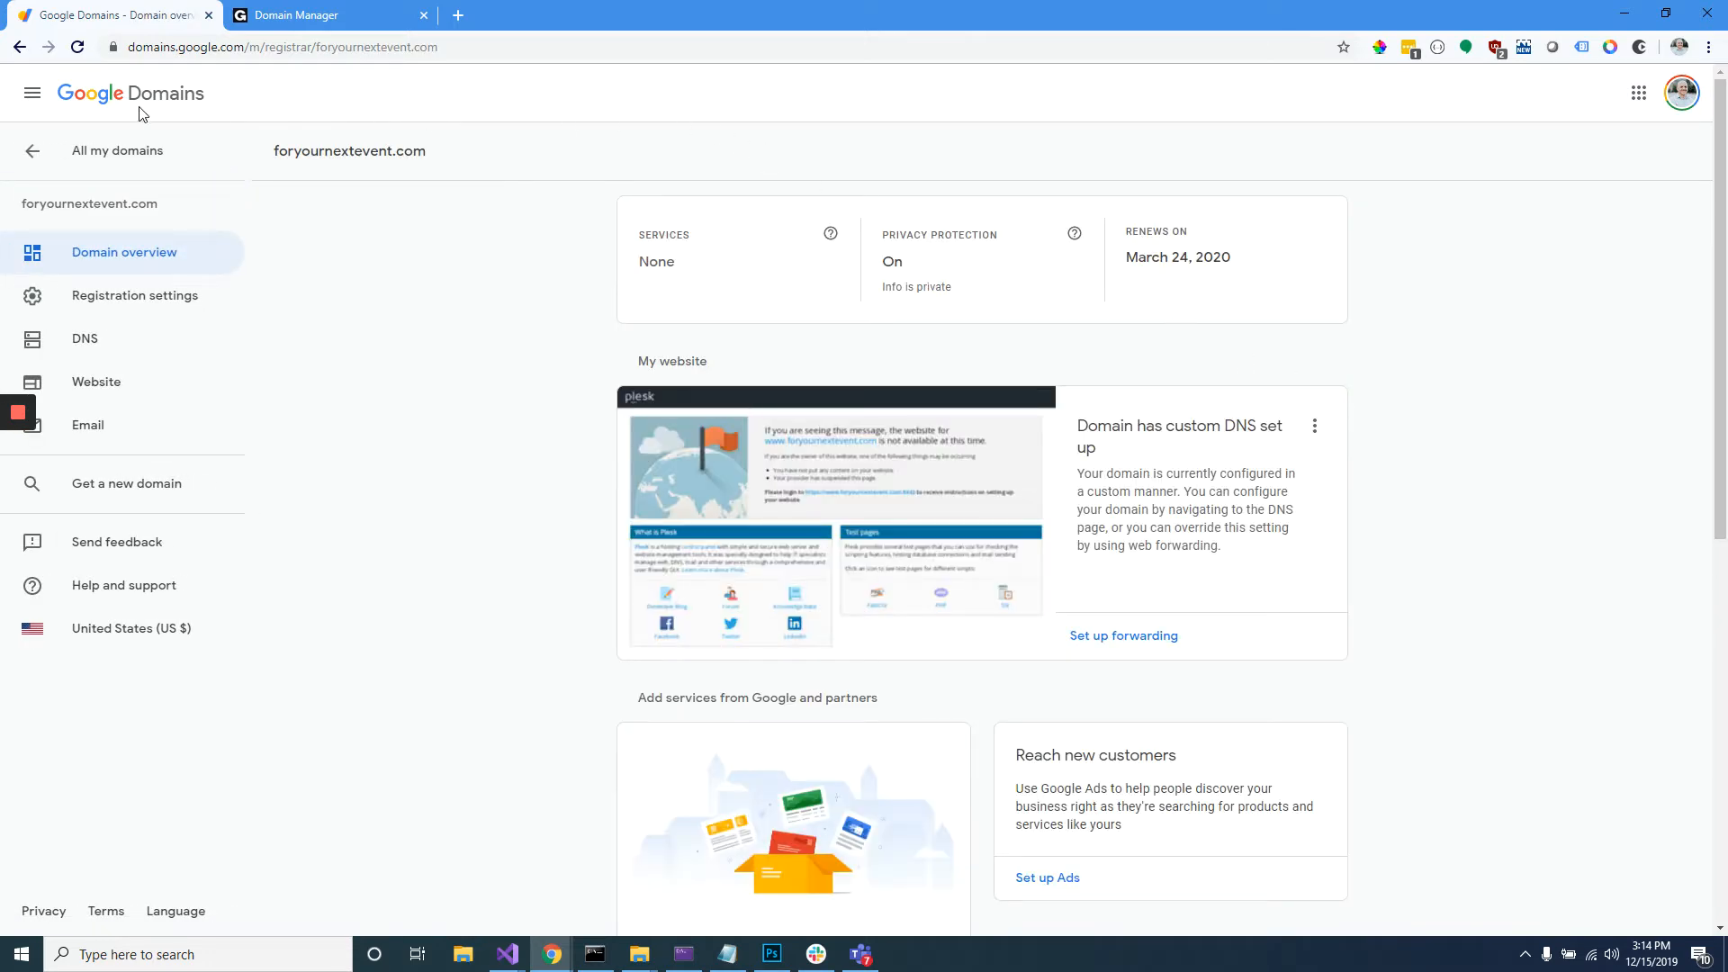
pyautogui.click(97, 346)
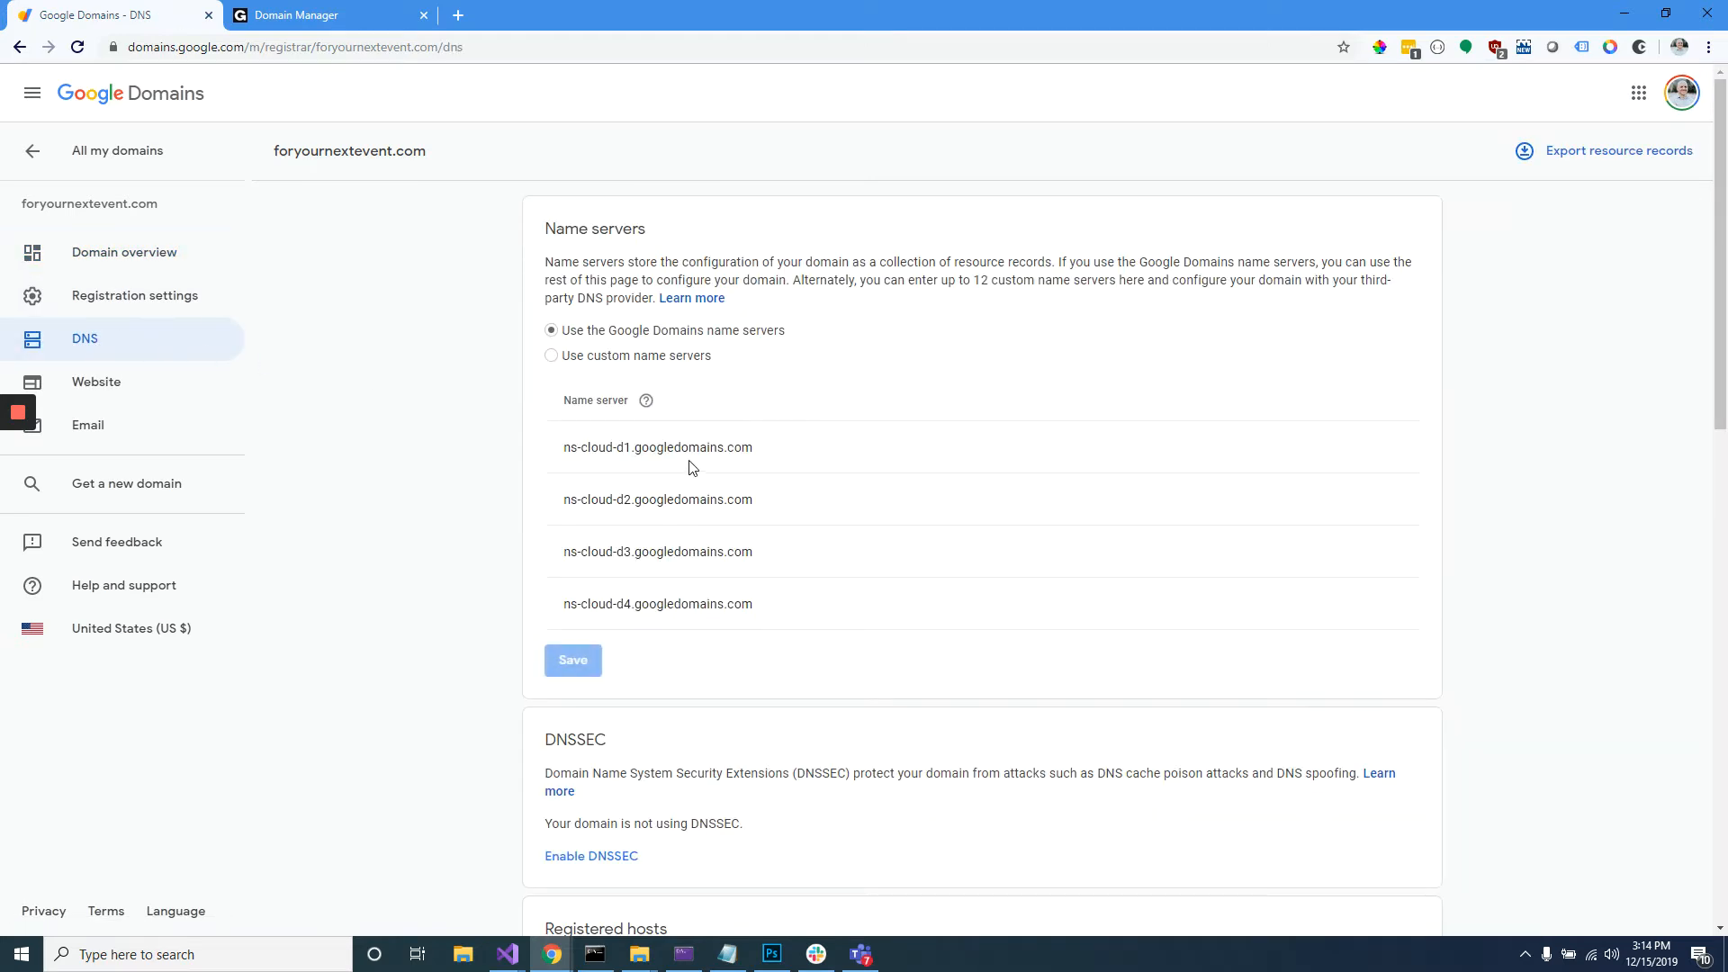
pyautogui.scroll(-10, 692, 467)
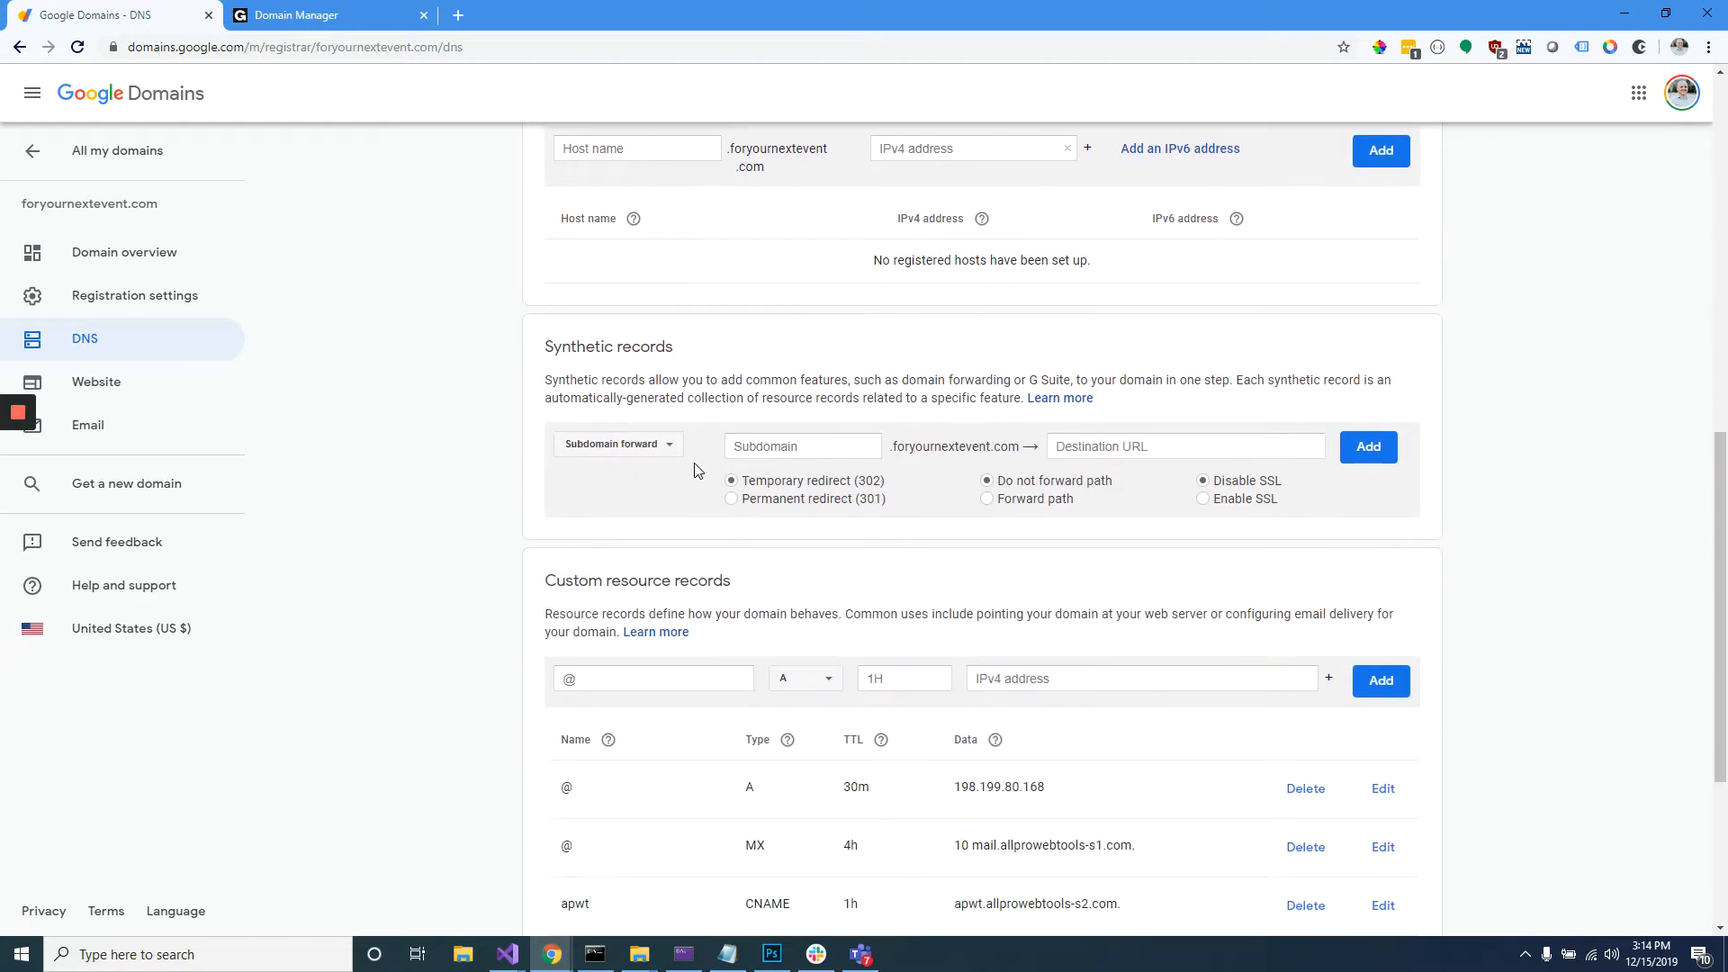
pyautogui.scroll(-4, 698, 470)
pyautogui.scroll(2, 694, 472)
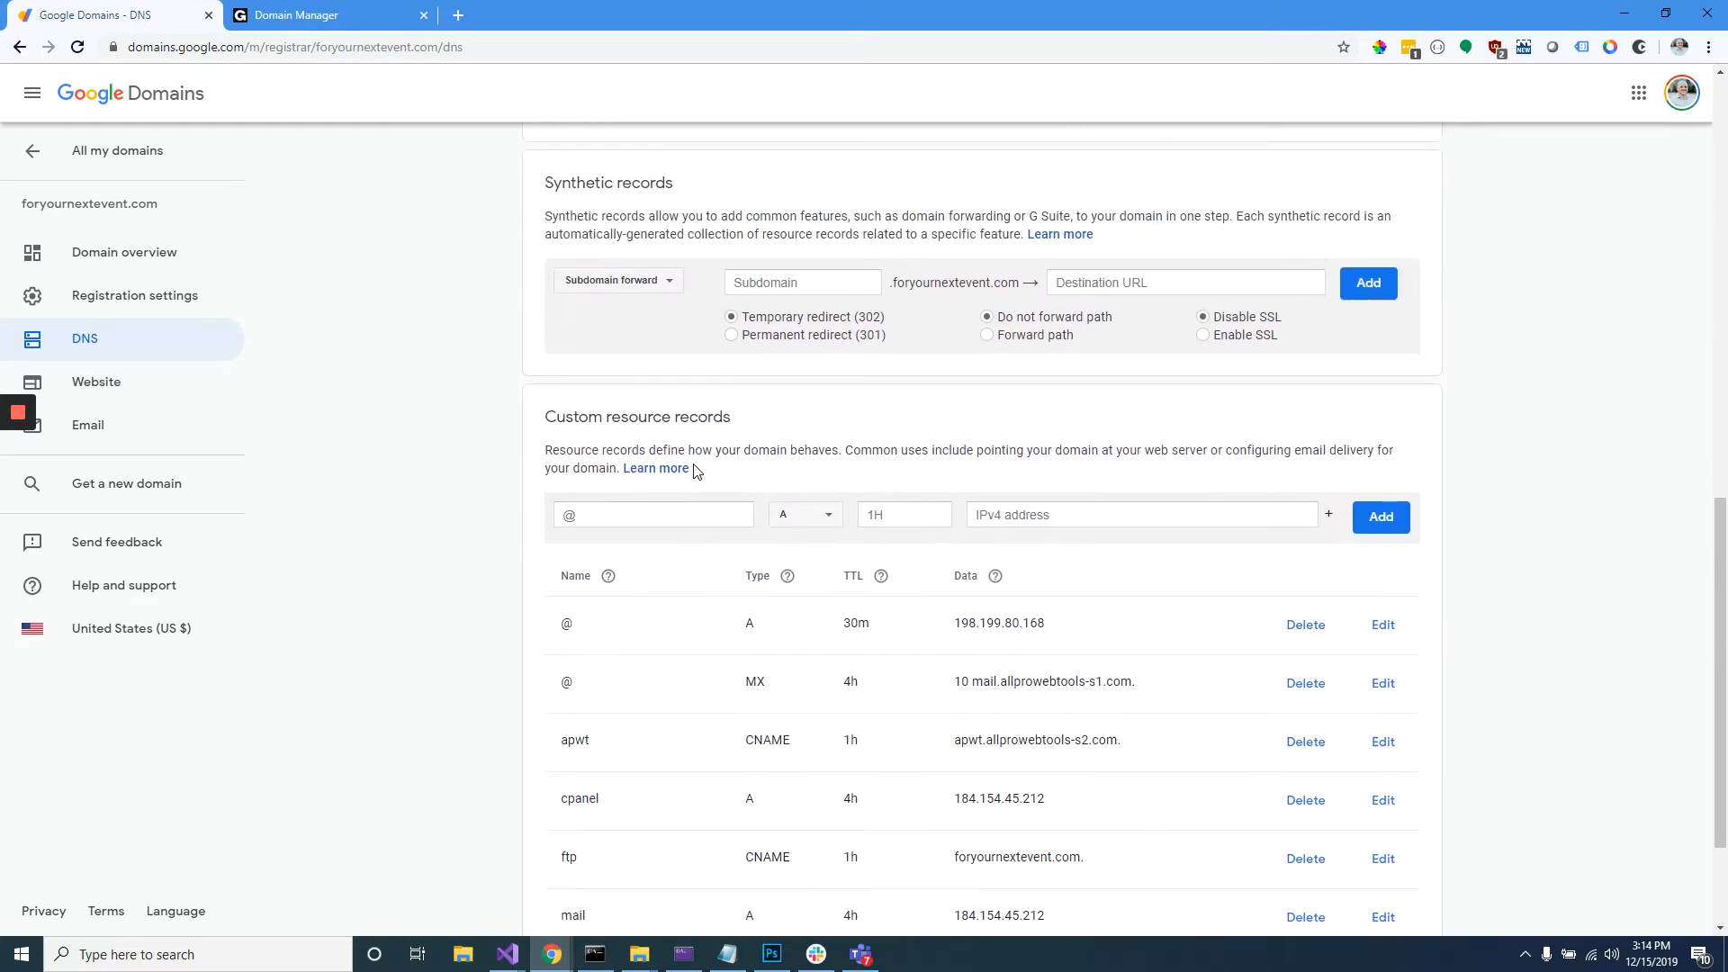
pyautogui.scroll(-2, 697, 472)
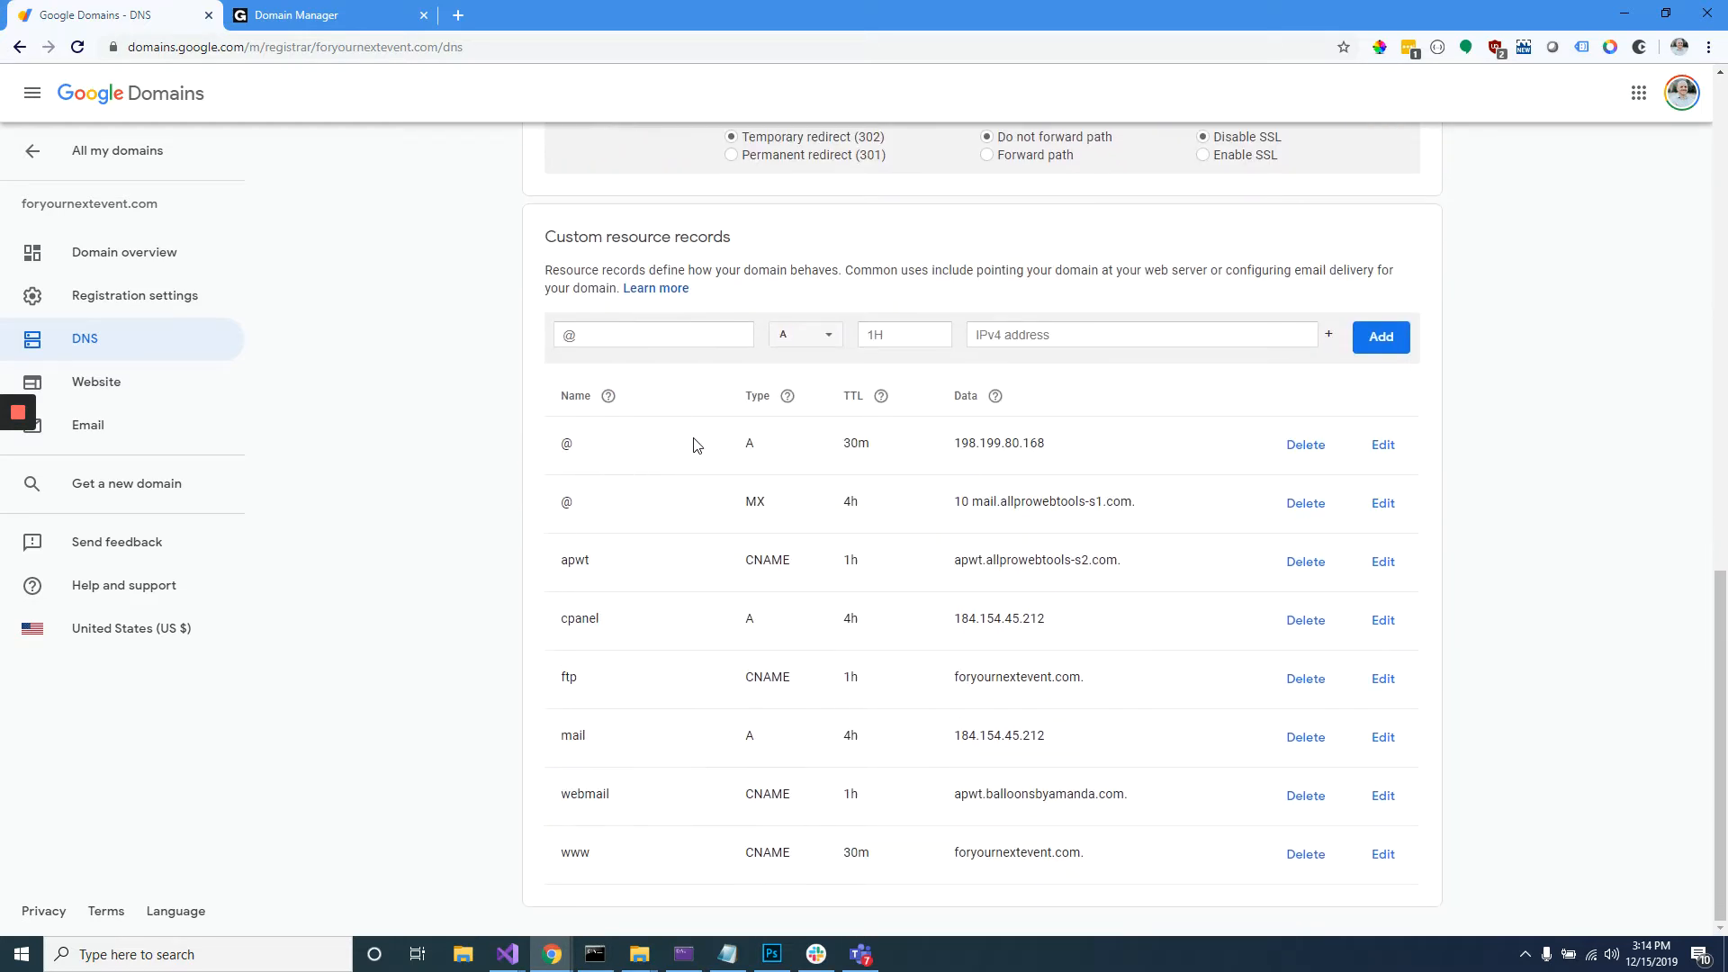
# Examine the name, type and IP address of the root domain's A record
pyautogui.doubleClick(756, 445)
pyautogui.moveTo(585, 445); pyautogui.dragTo(545, 443)
pyautogui.click(592, 445)
pyautogui.moveTo(802, 445); pyautogui.dragTo(694, 447)
pyautogui.moveTo(1058, 447); pyautogui.dragTo(946, 453)
pyautogui.click(956, 447)
pyautogui.moveTo(956, 446); pyautogui.dragTo(1045, 443)
pyautogui.moveTo(577, 444); pyautogui.dragTo(560, 444)
# Set the IPv4 address of the @ A record to 198.199.80.168 and save the record
pyautogui.click(1386, 446)
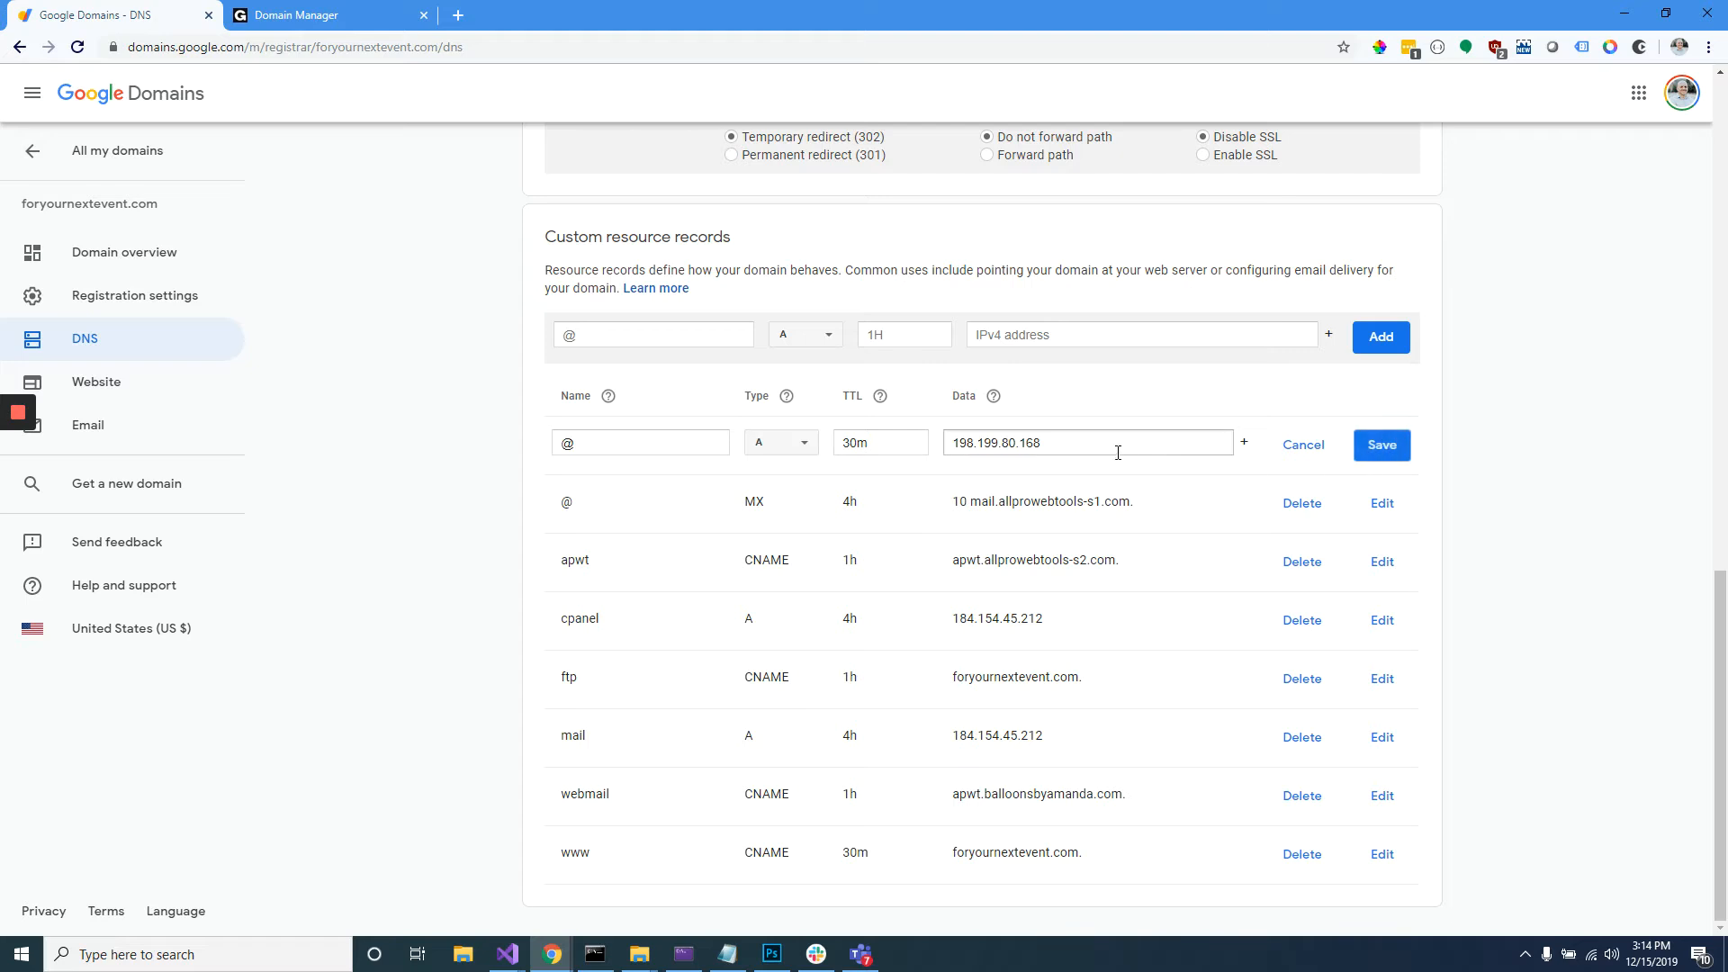
pyautogui.moveTo(1118, 453); pyautogui.dragTo(944, 447)
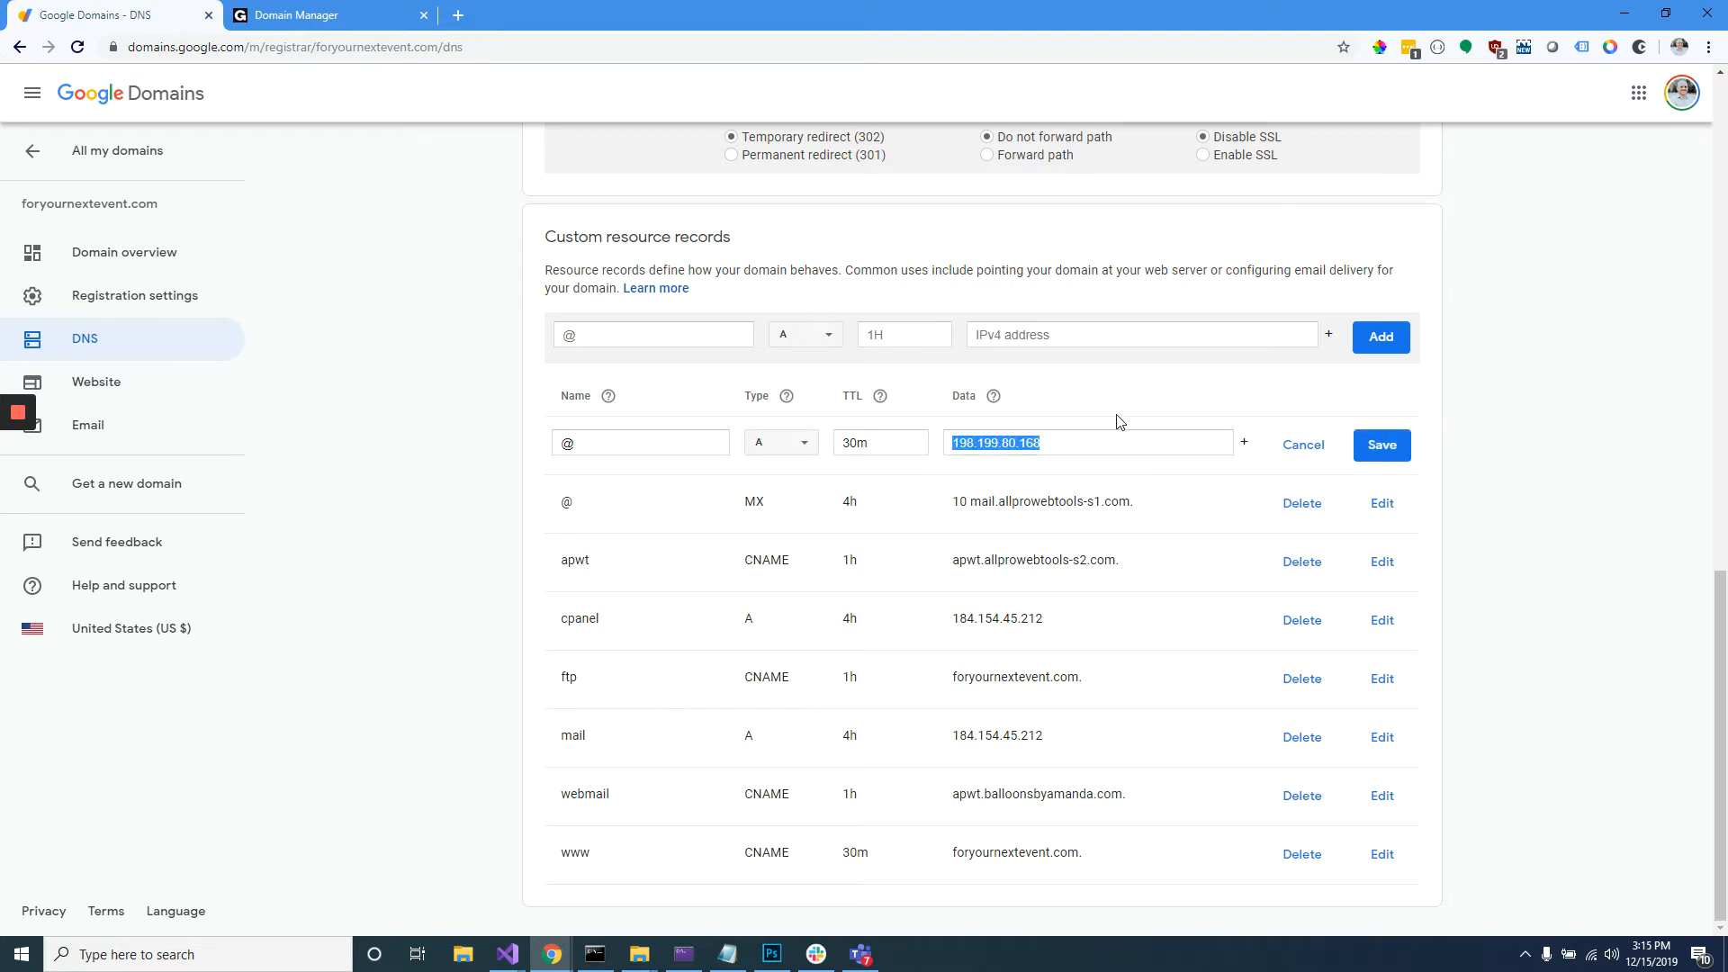
pyautogui.doubleClick(1132, 446)
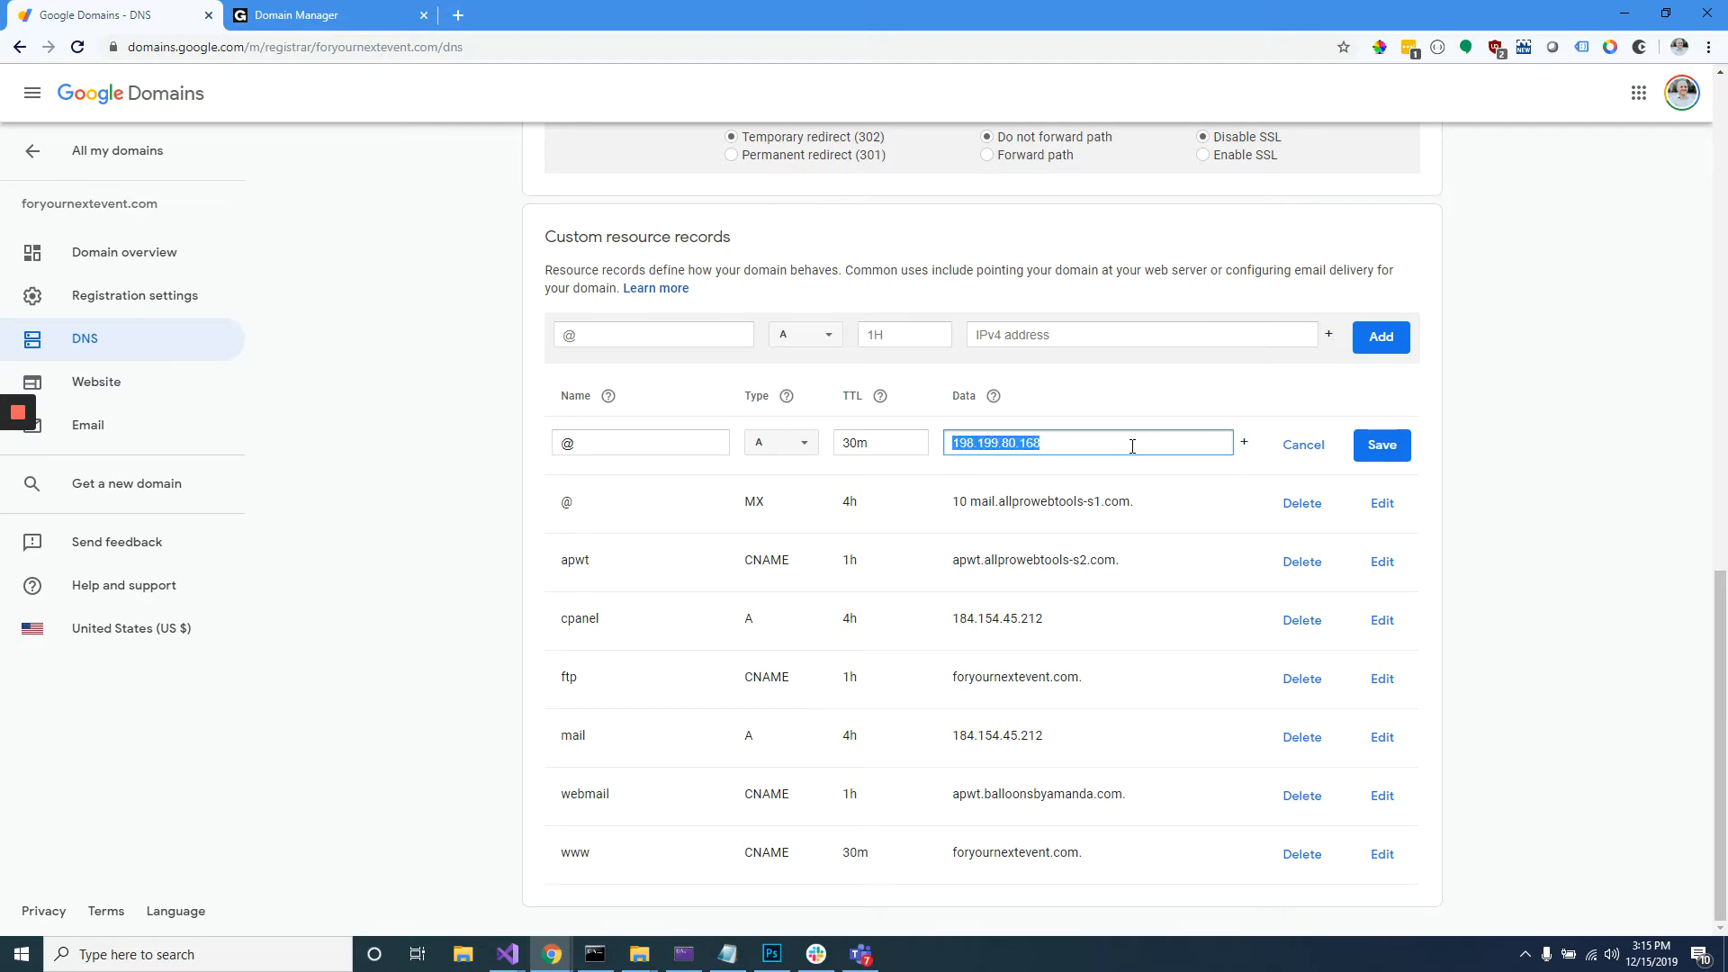
pyautogui.click(1132, 446)
pyautogui.scroll(10, 1131, 450)
pyautogui.scroll(-7, 1147, 537)
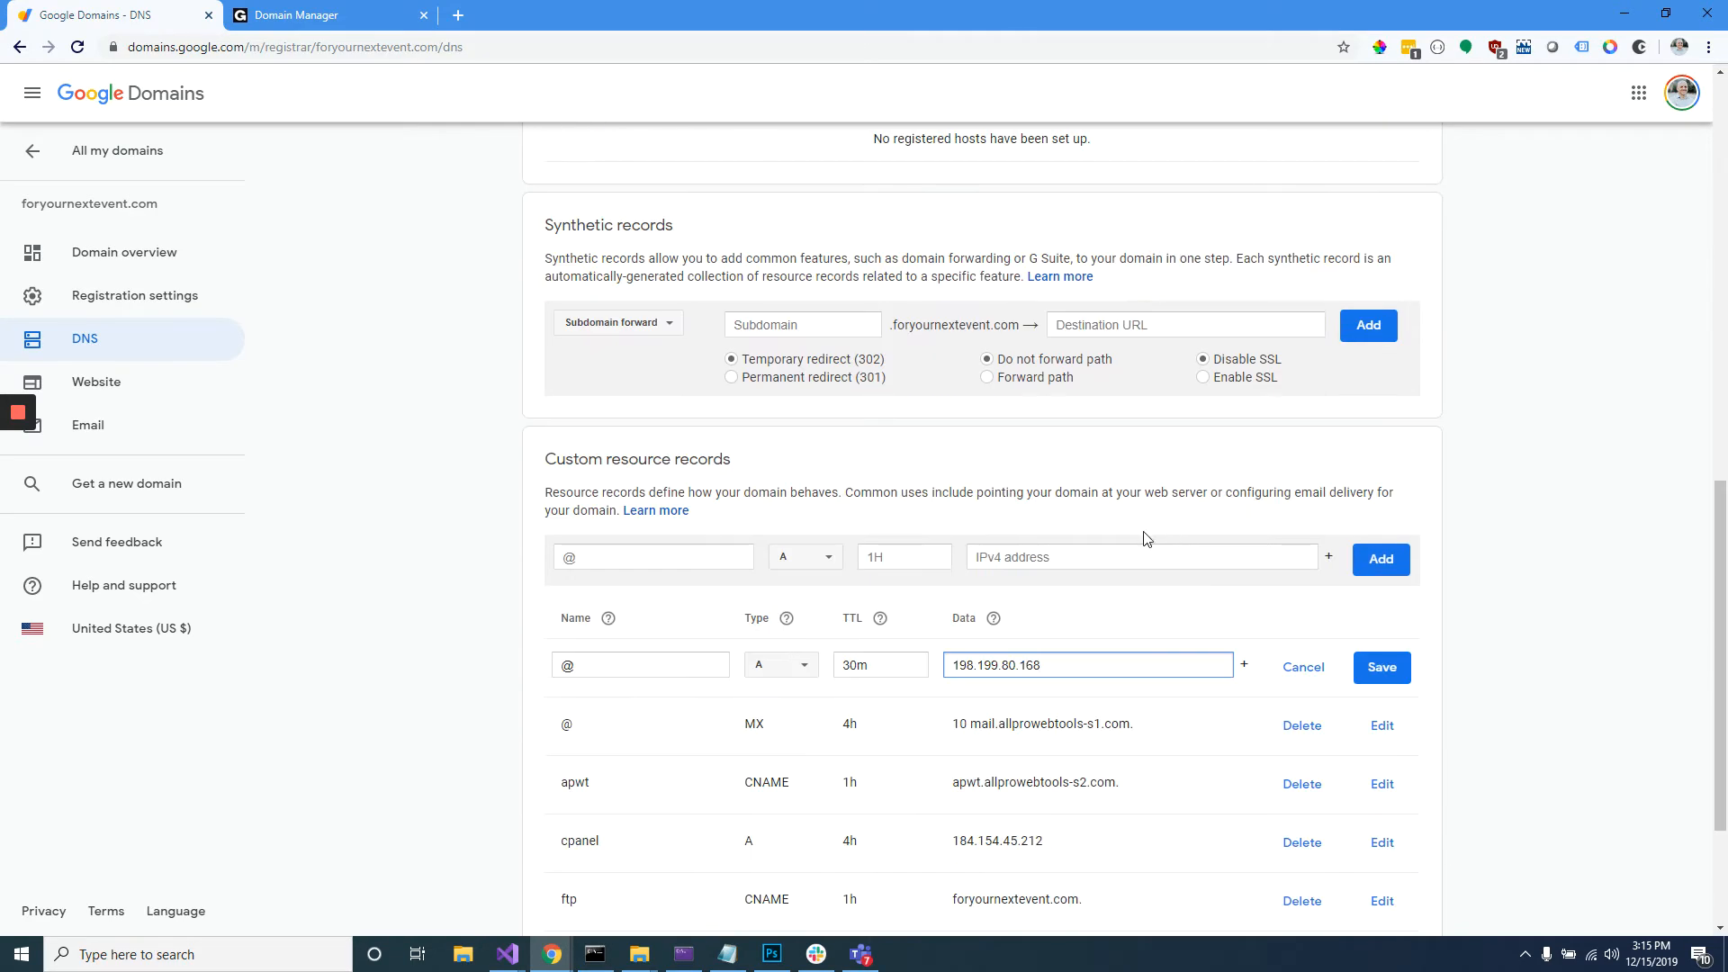
pyautogui.moveTo(1039, 665); pyautogui.dragTo(931, 667)
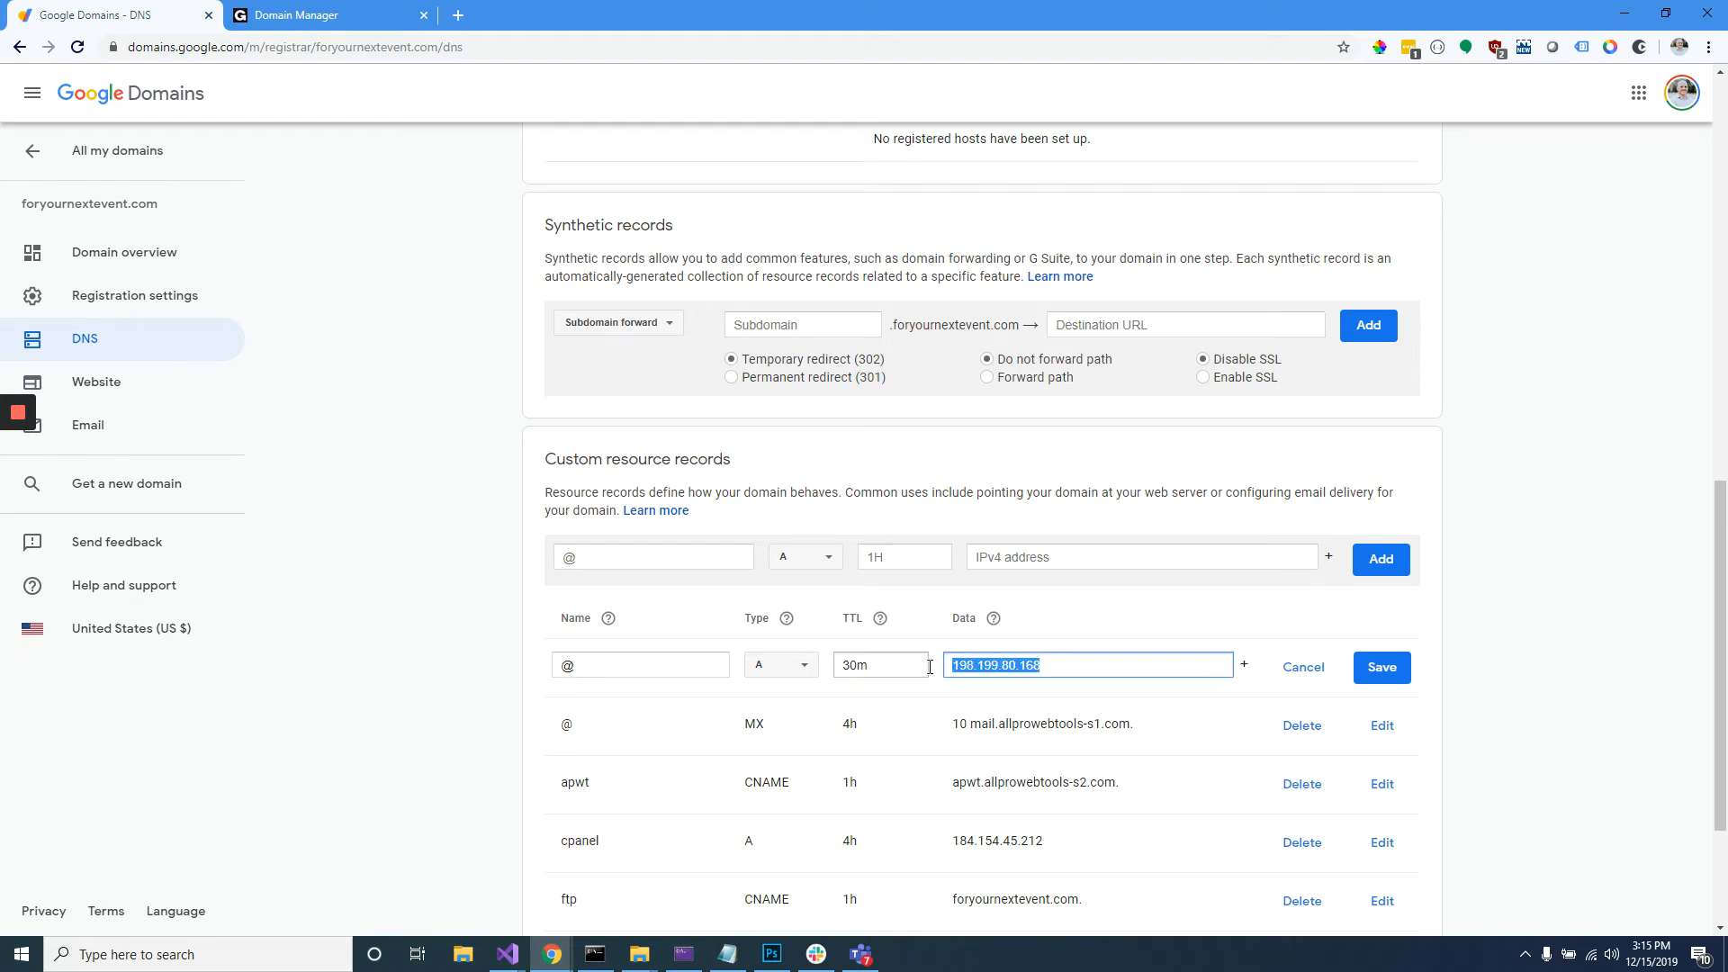
pyautogui.write('19')
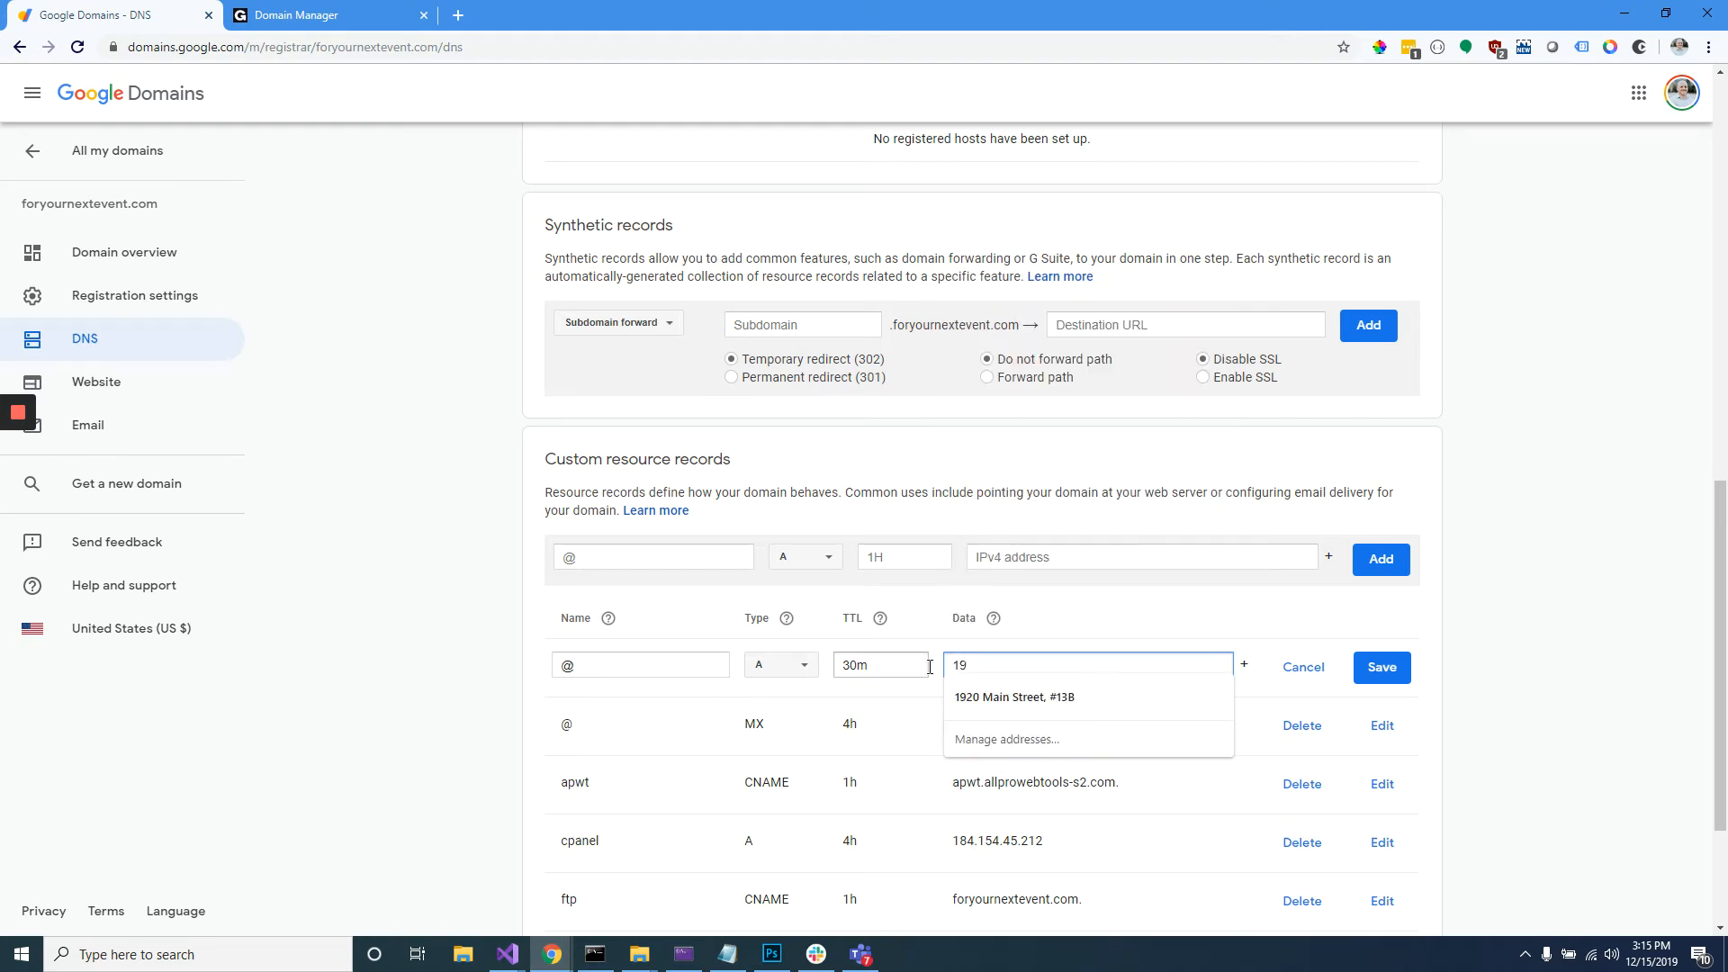
pyautogui.write('8.199.80.168')
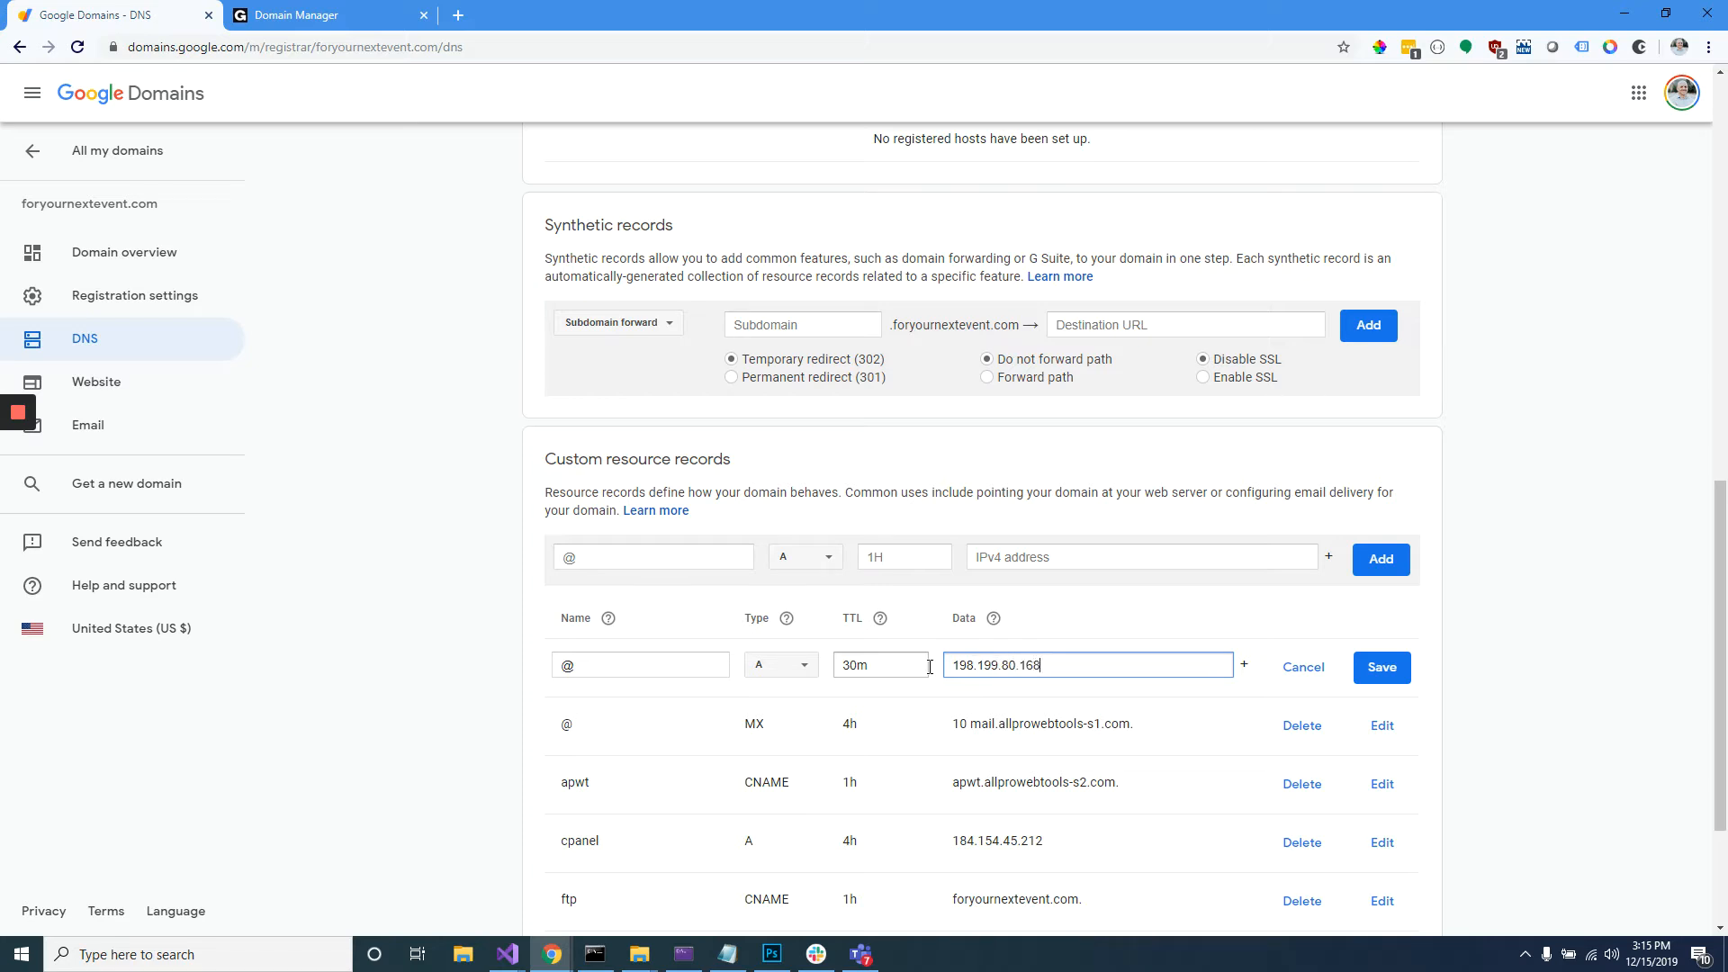
pyautogui.click(1401, 668)
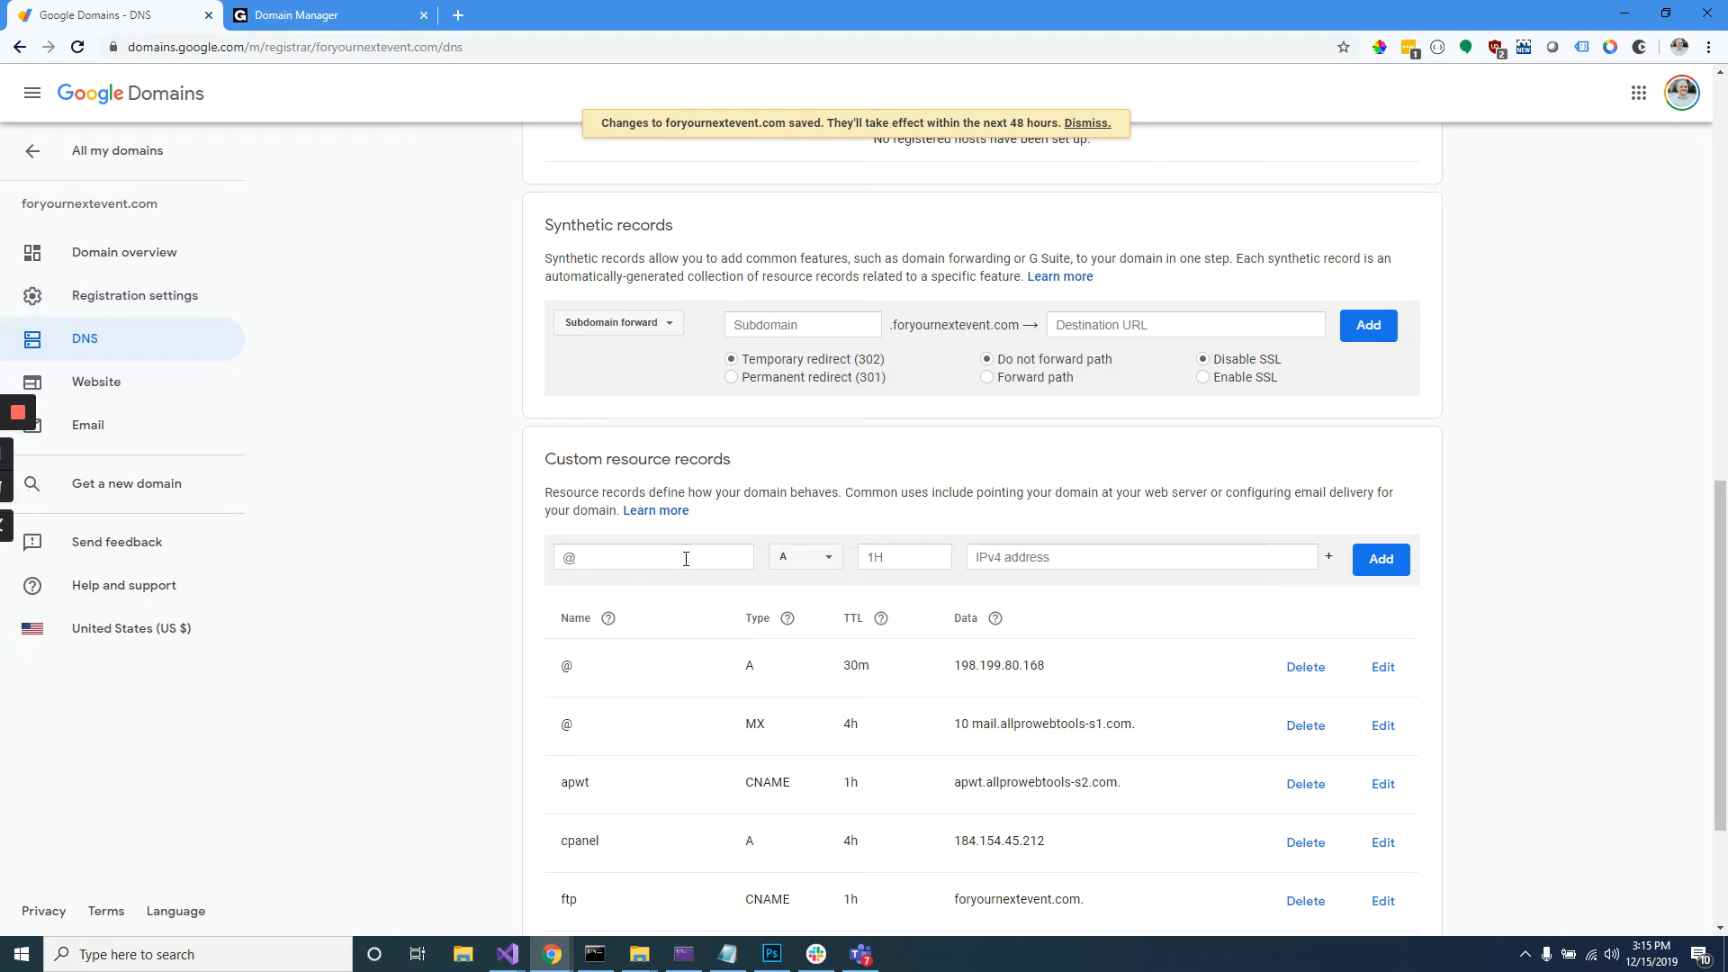
pyautogui.moveTo(1042, 664); pyautogui.dragTo(959, 671)
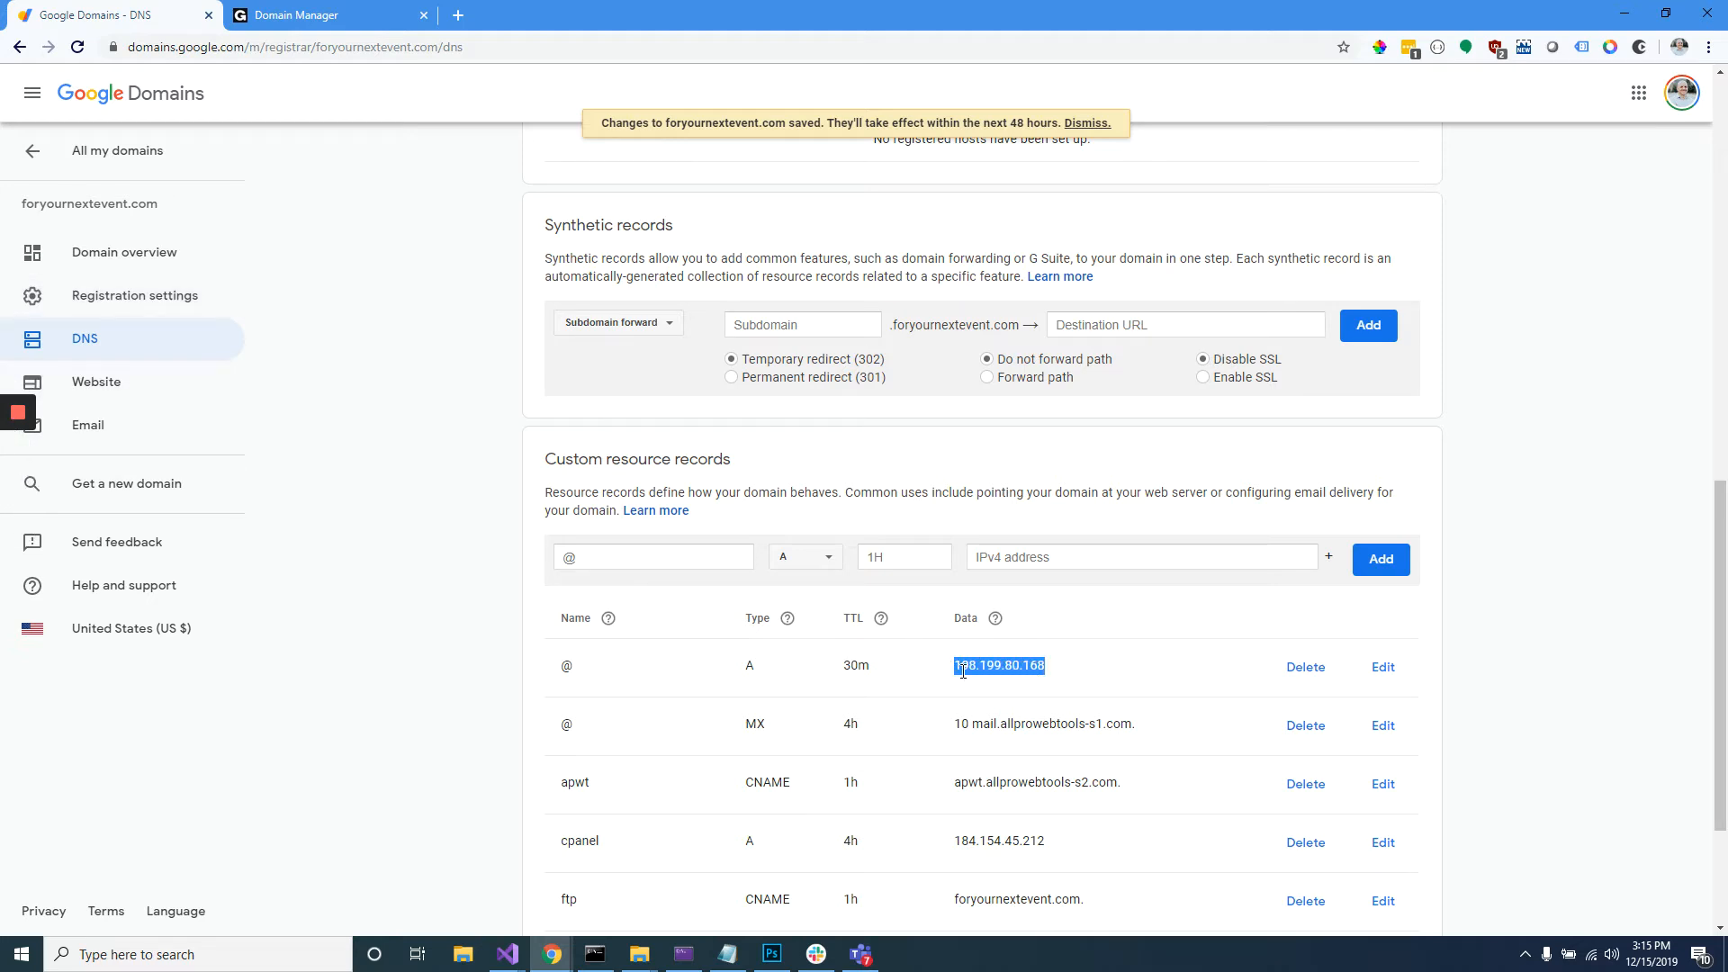
# Copy the domain foryournextevent.com from the page address and load it in a new browser tab
pyautogui.moveTo(24, 456)
pyautogui.moveTo(436, 49); pyautogui.dragTo(319, 51)
pyautogui.hotkey('ctrl', 'c')
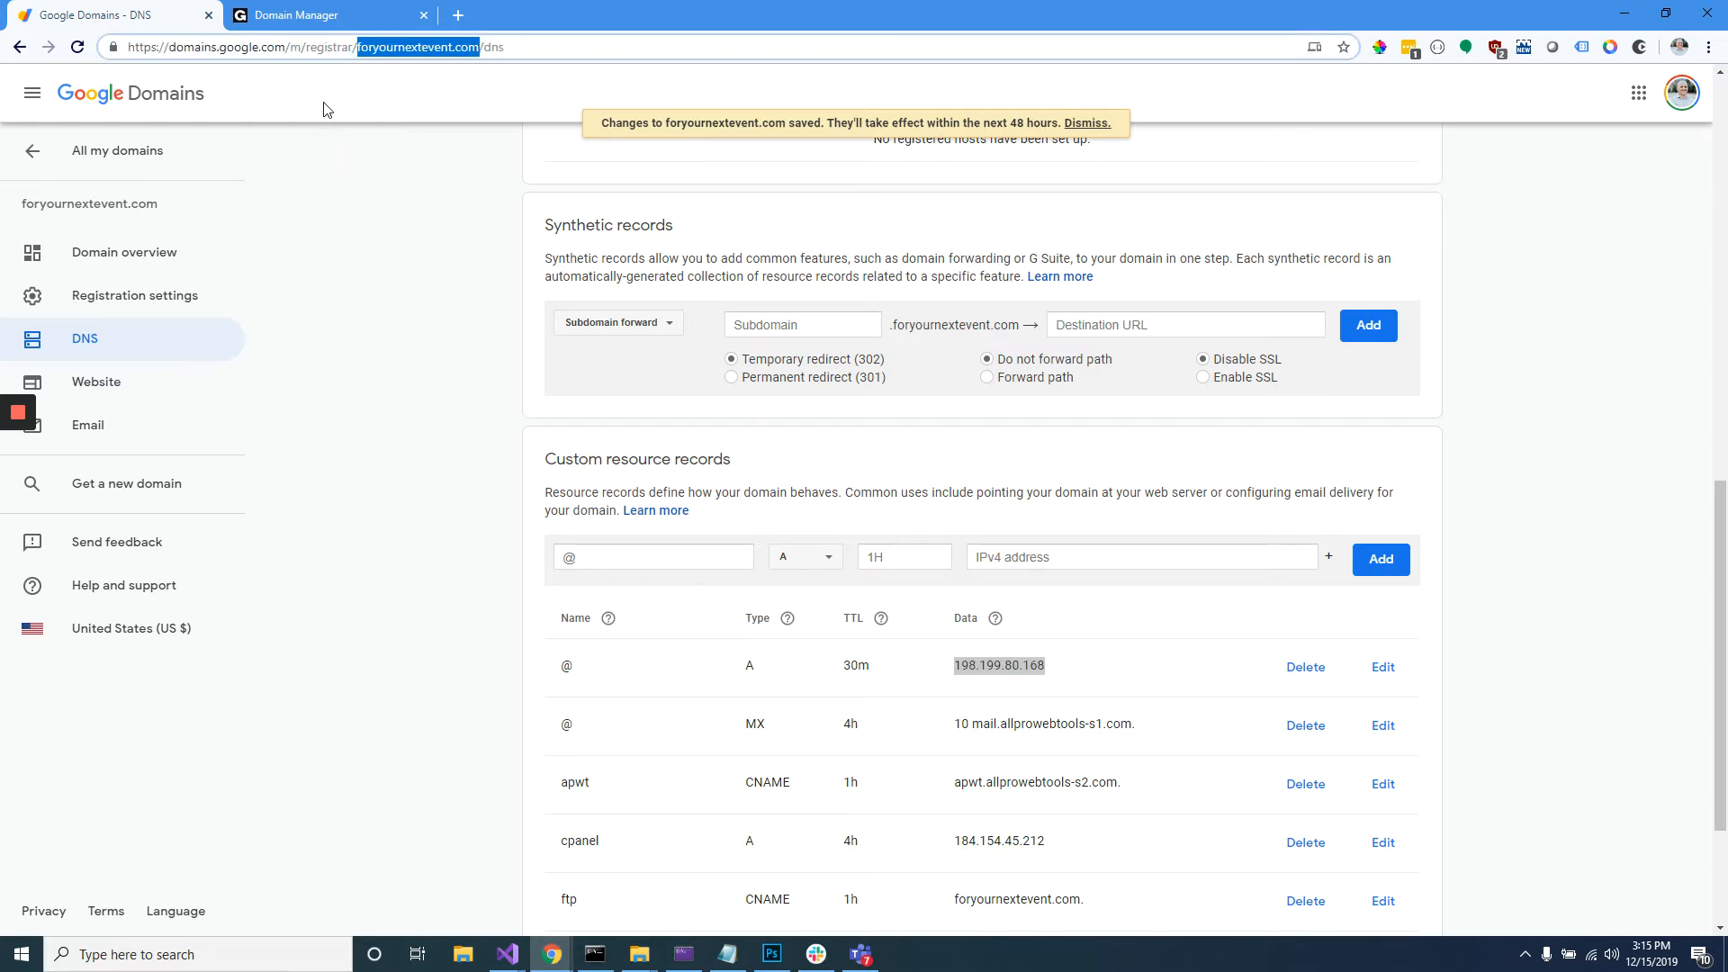
pyautogui.click(459, 17)
pyautogui.hotkey('ctrl', 'v')
pyautogui.press('Return')
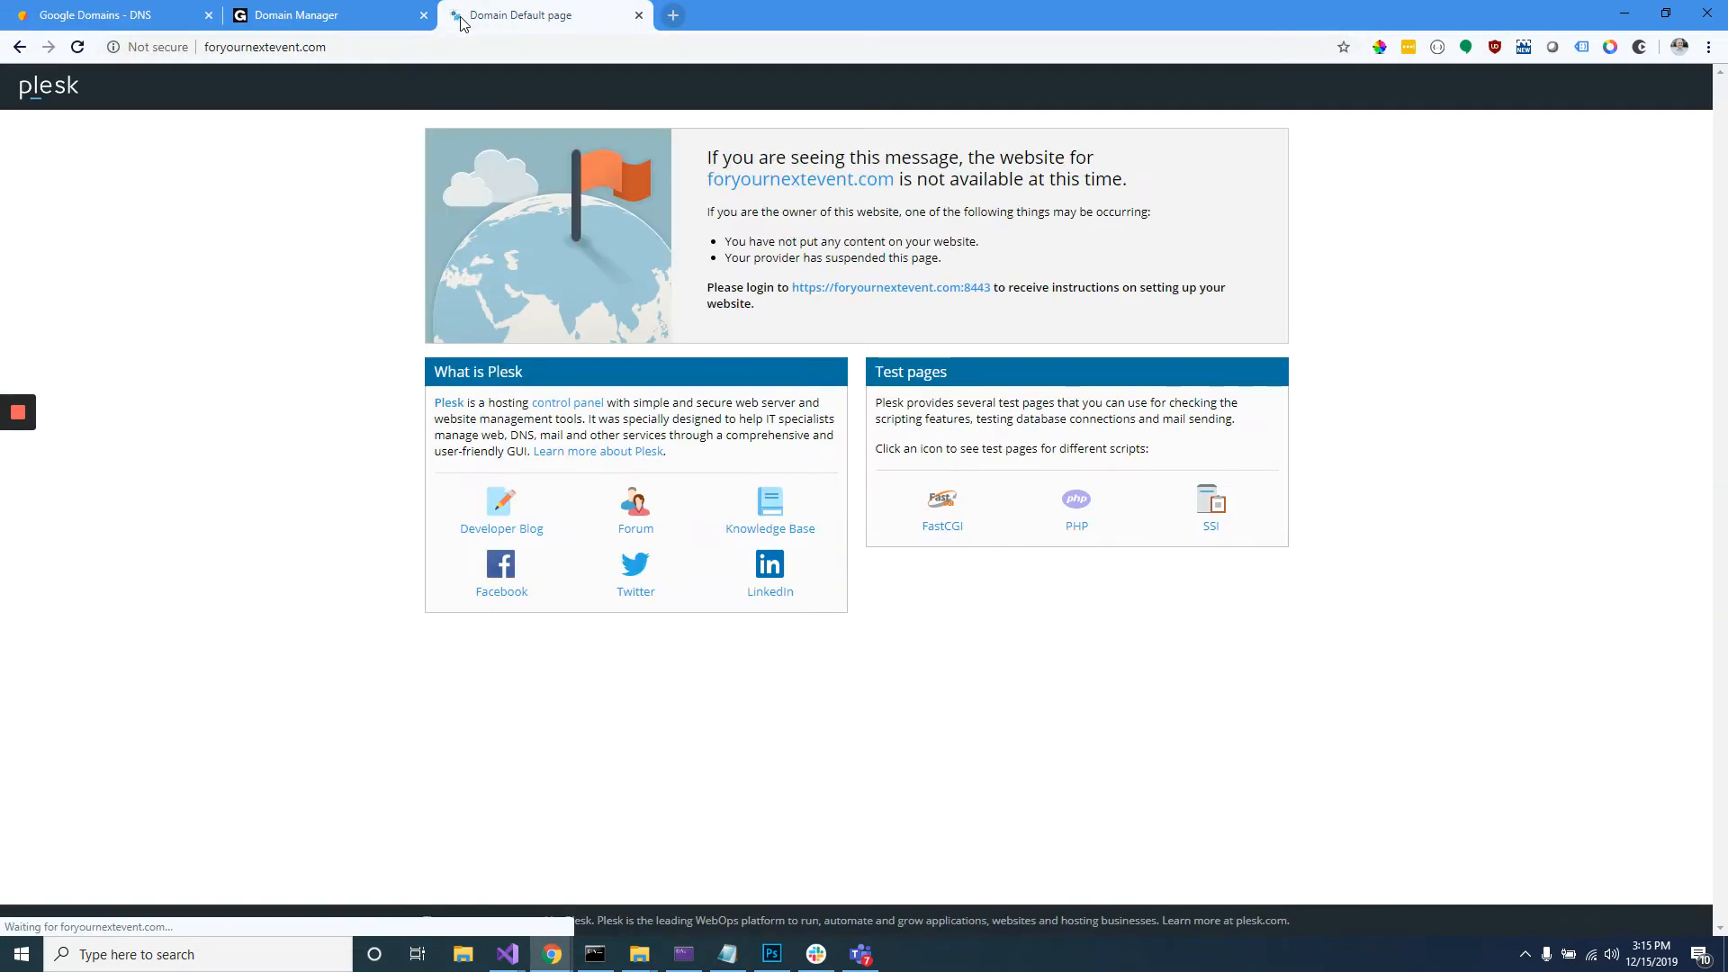
pyautogui.click(674, 16)
pyautogui.write('www.')
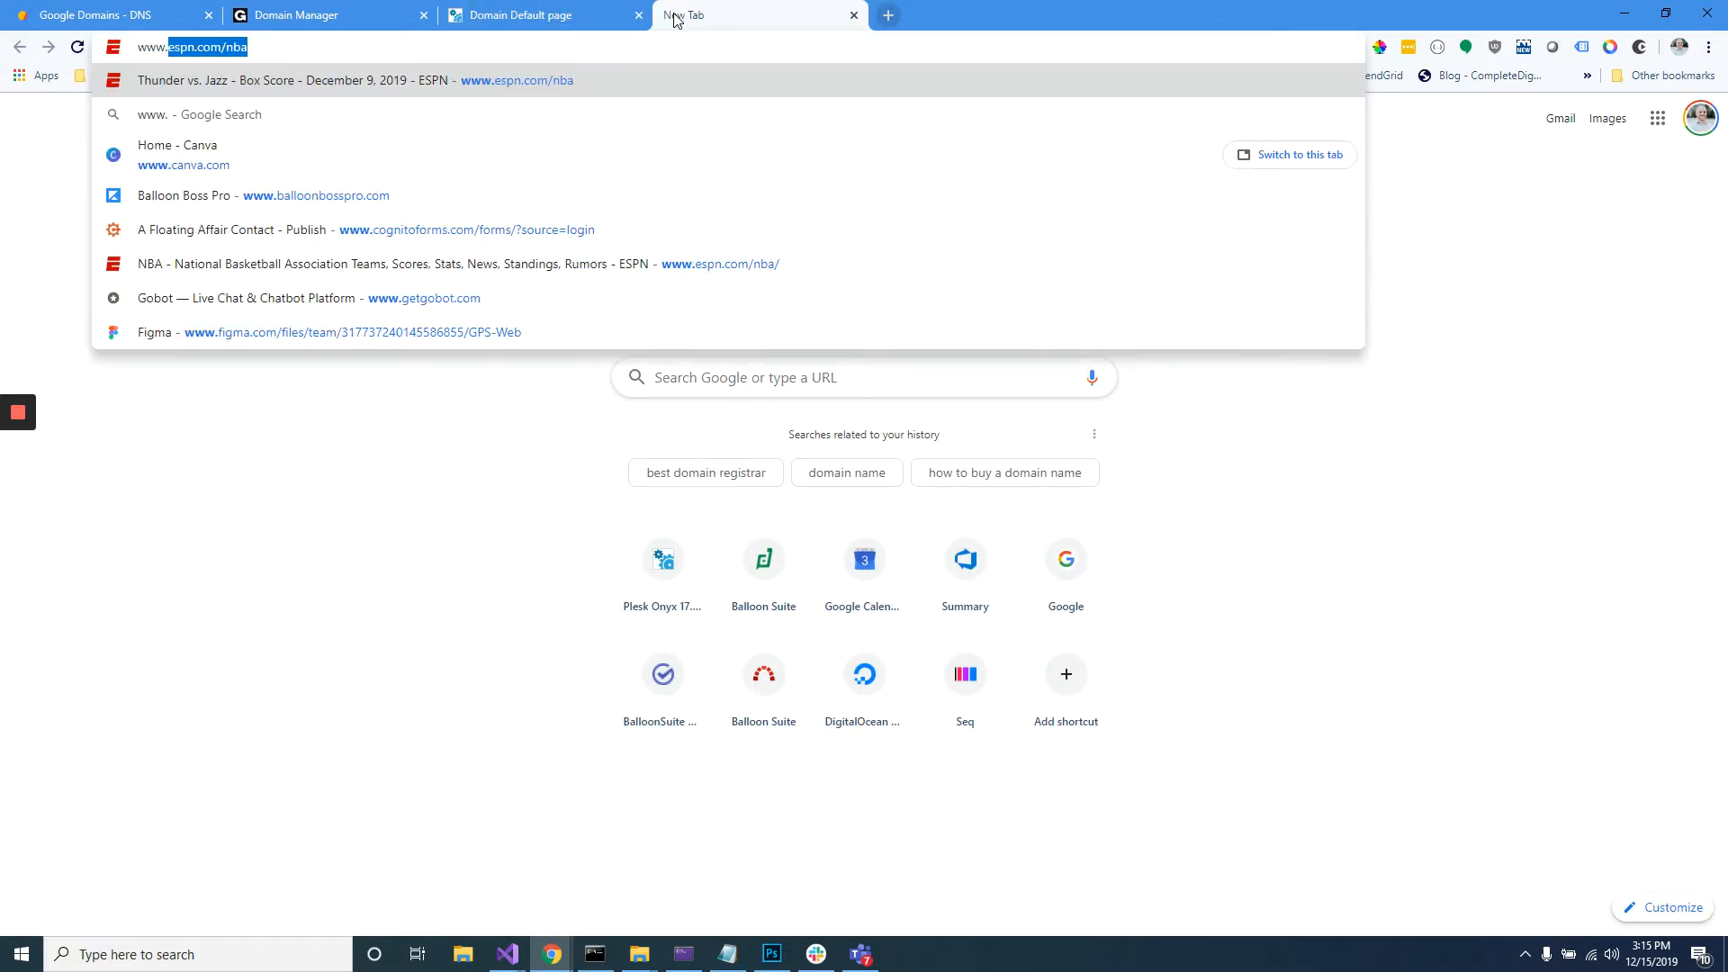
pyautogui.write('foryournextevent.com')
pyautogui.press('Return')
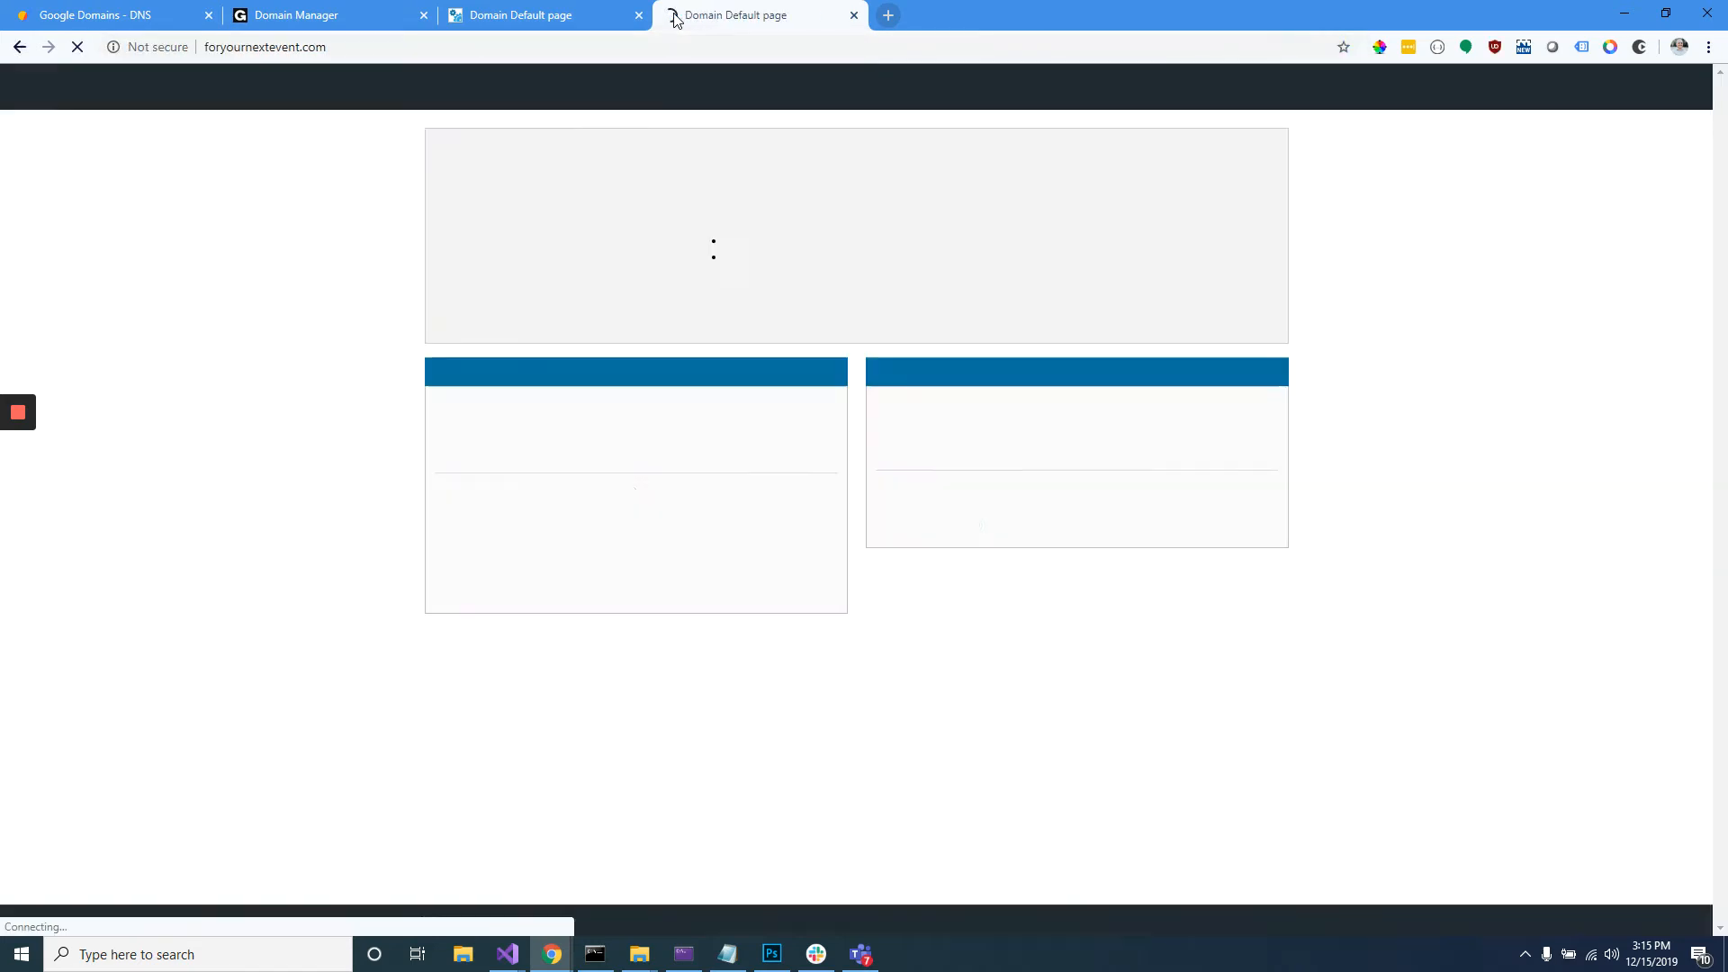
# Check the connection information and the full www address of the loaded page
pyautogui.click(180, 47)
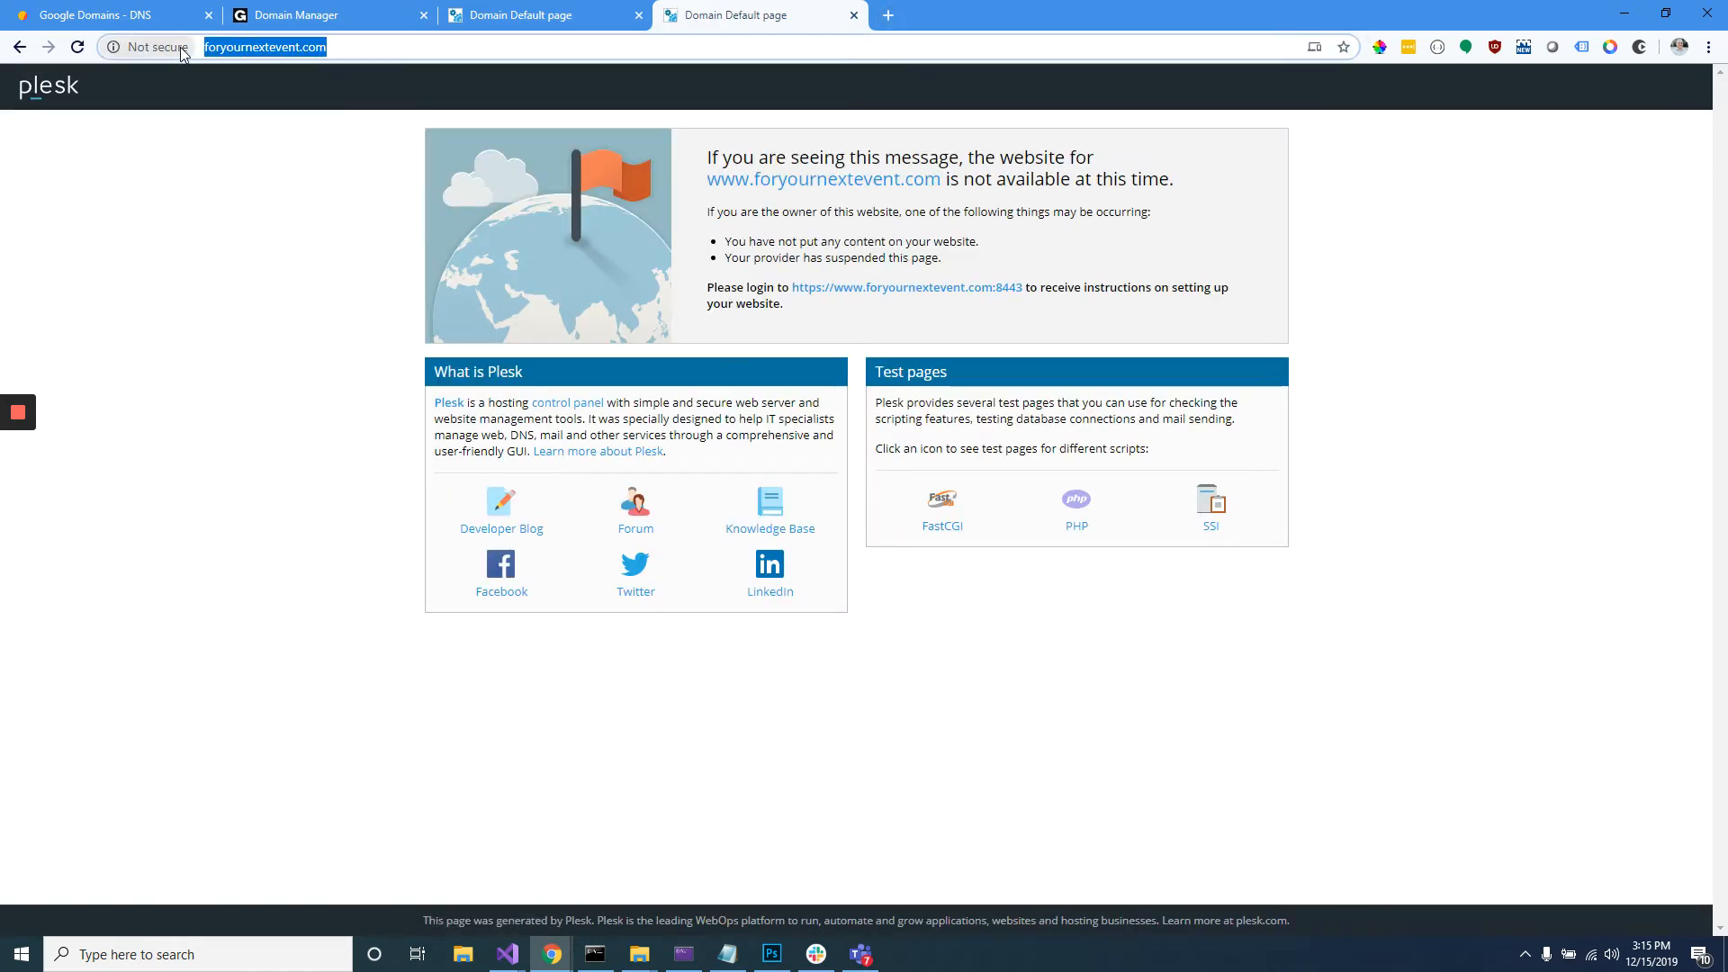
pyautogui.click(173, 47)
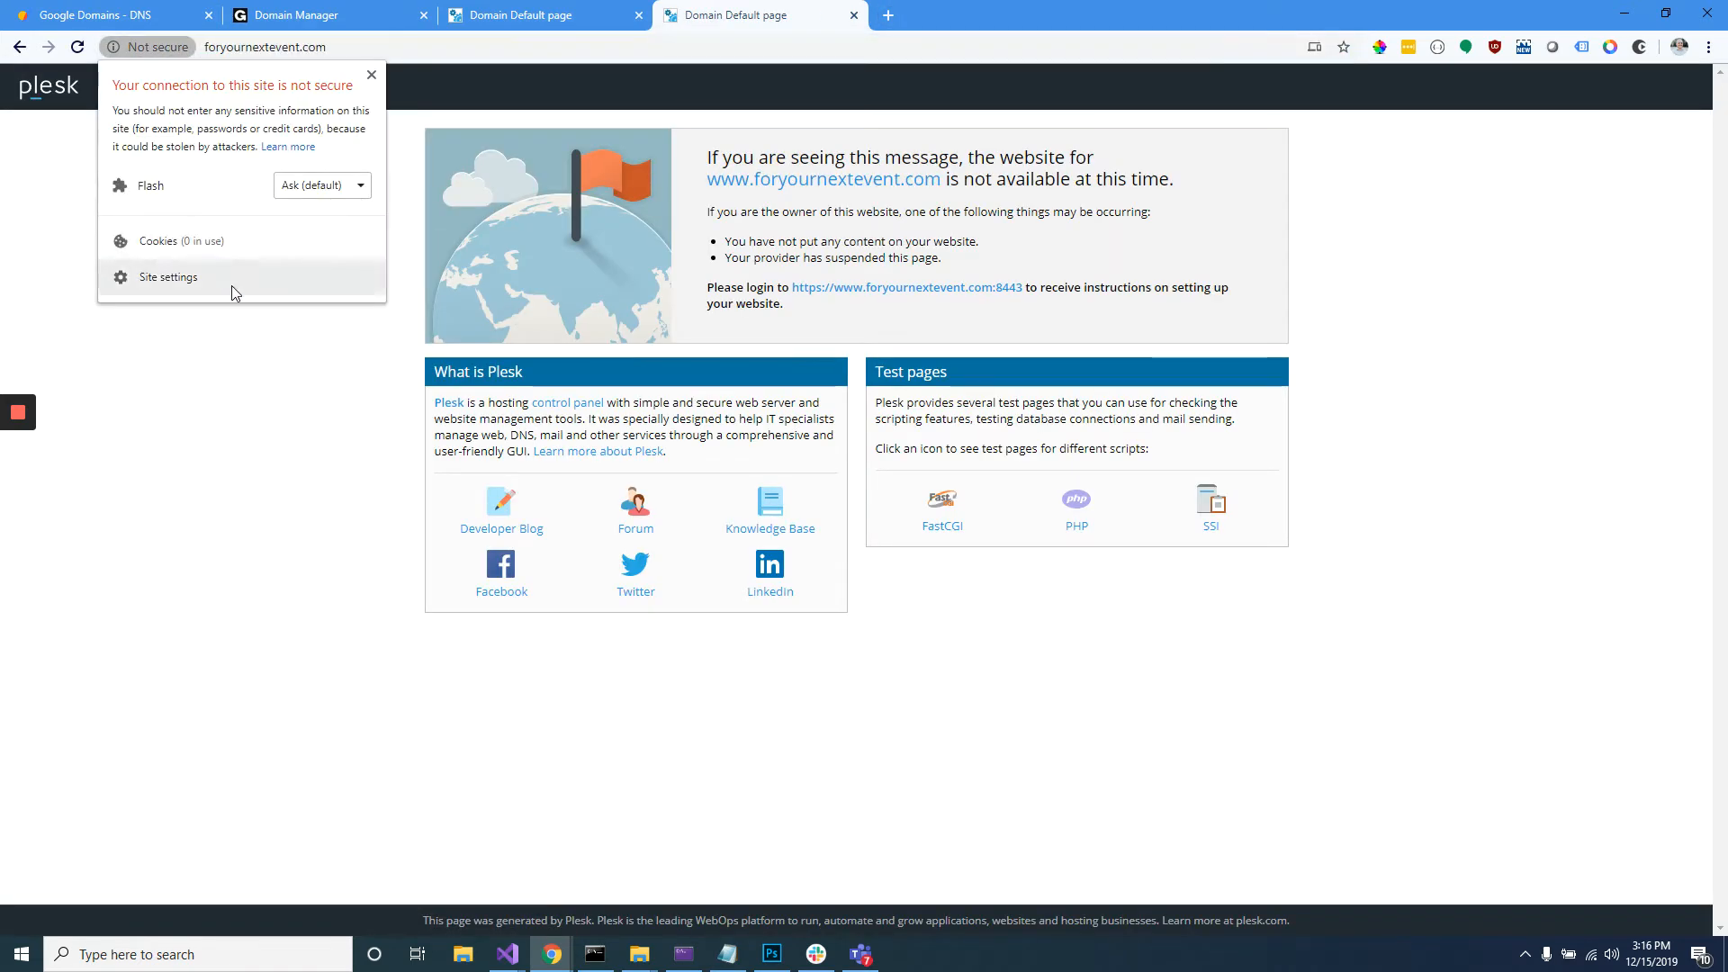
pyautogui.press('Escape')
pyautogui.click(259, 47)
pyautogui.click(247, 47)
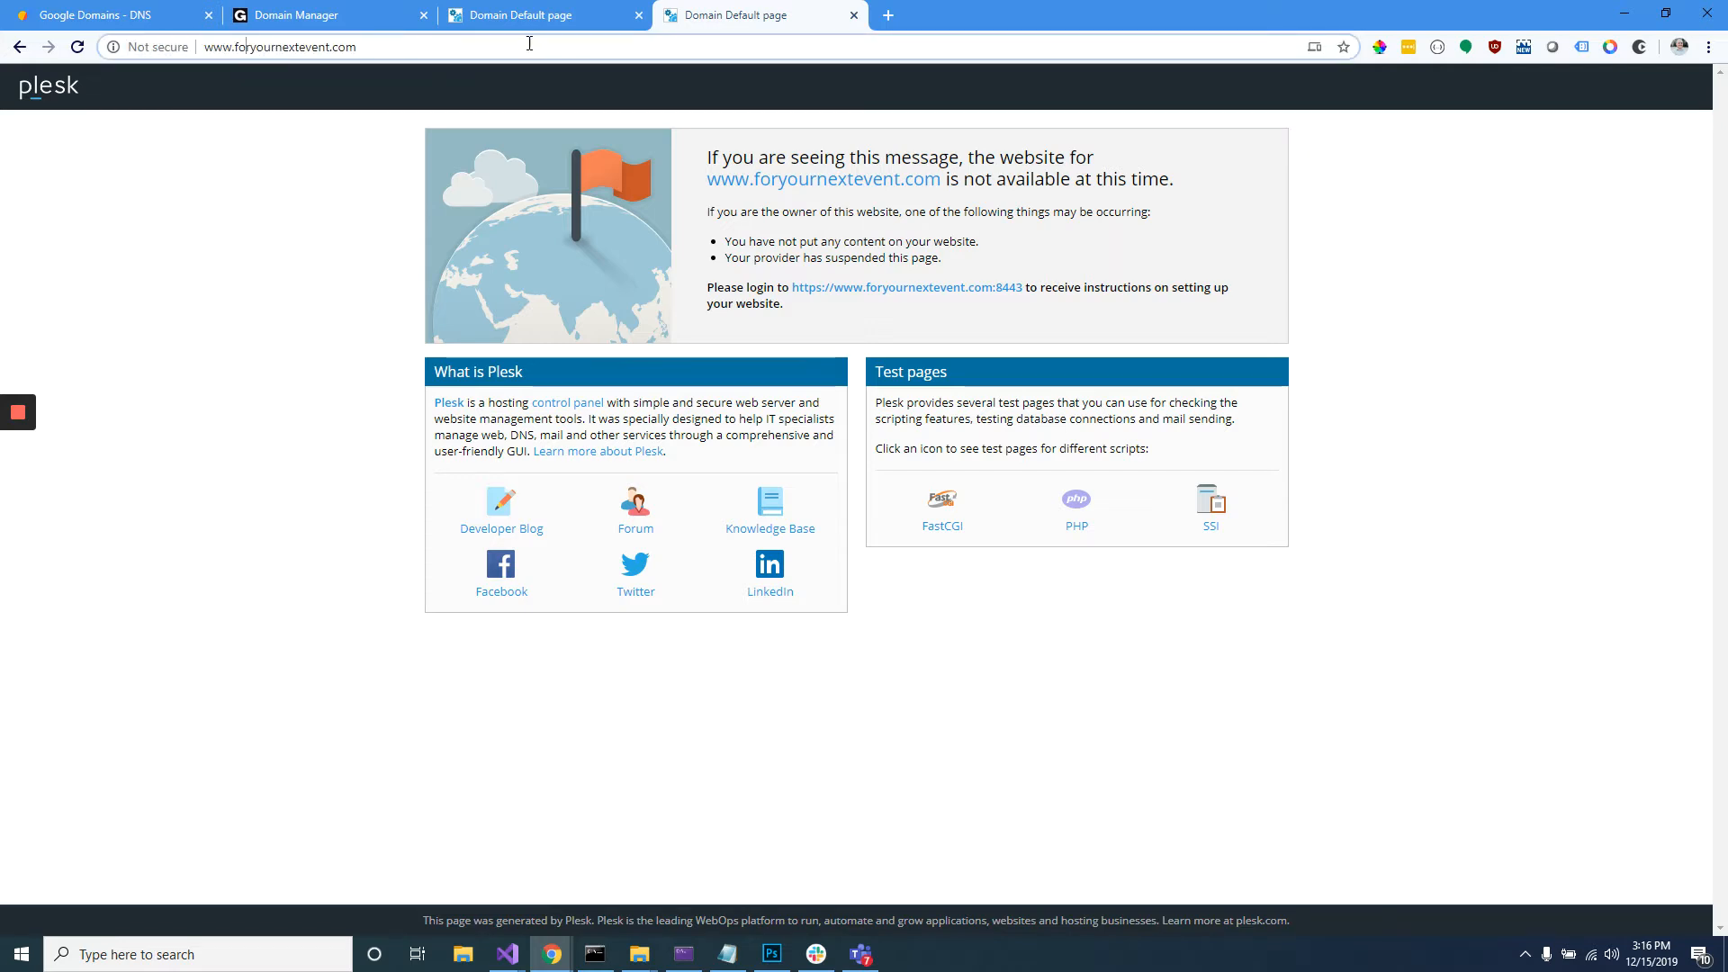
pyautogui.click(239, 46)
pyautogui.click(251, 204)
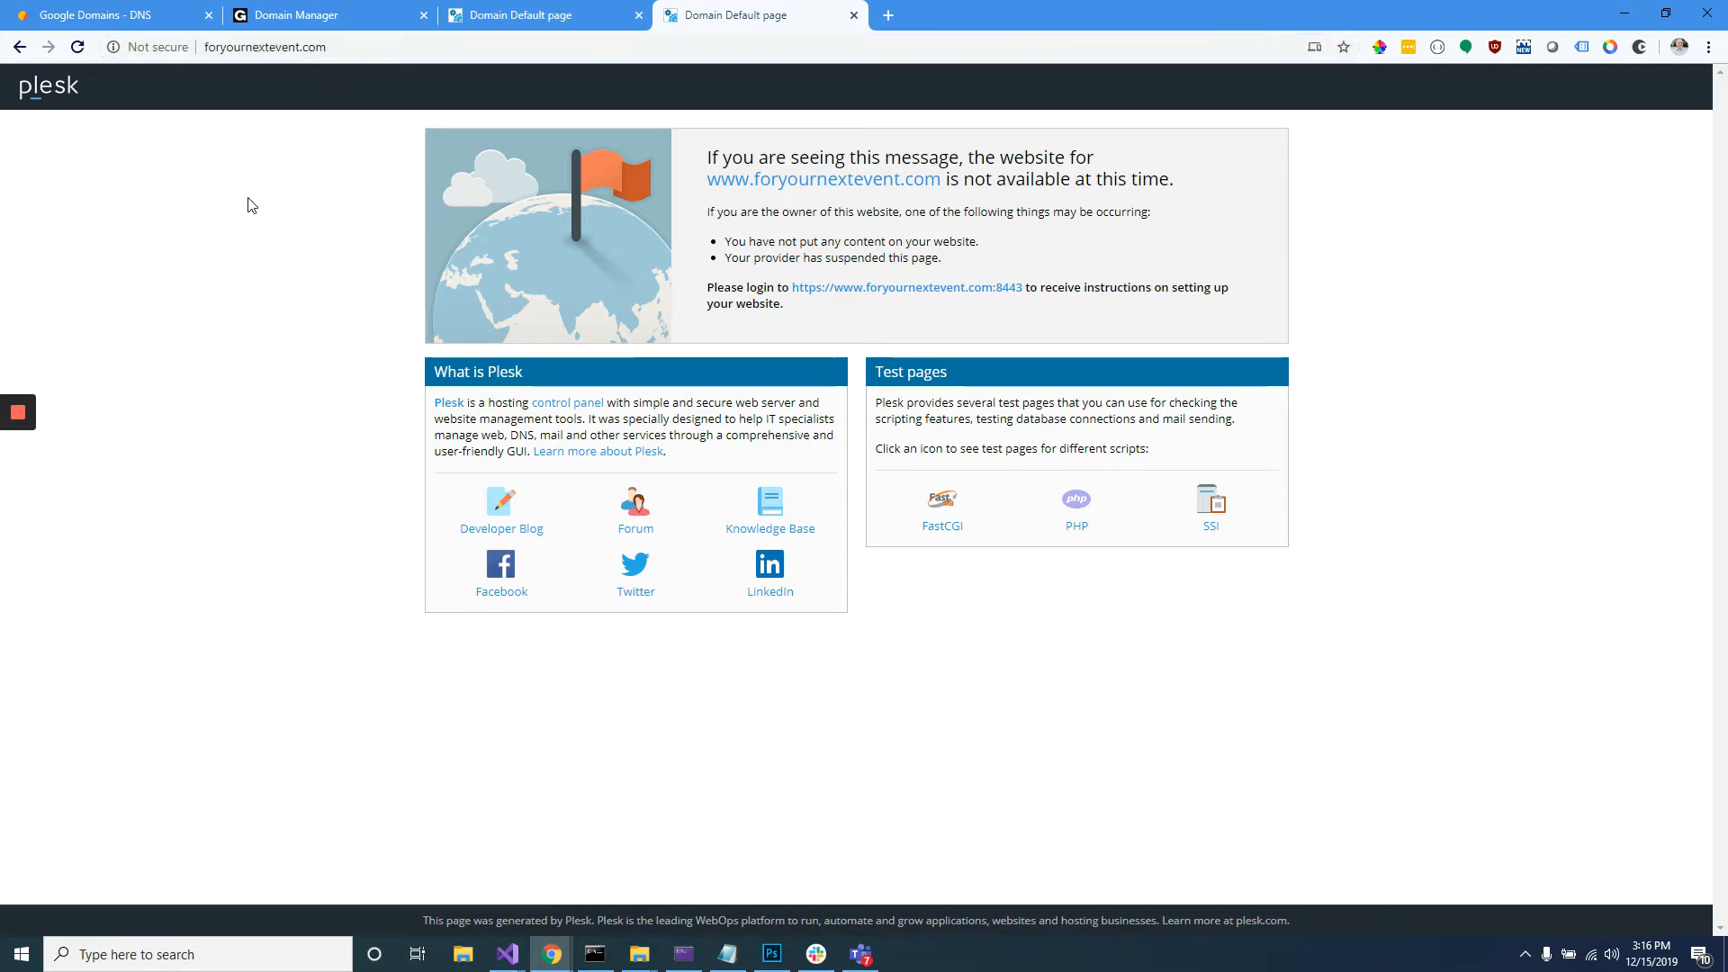
pyautogui.click(244, 54)
pyautogui.click(226, 46)
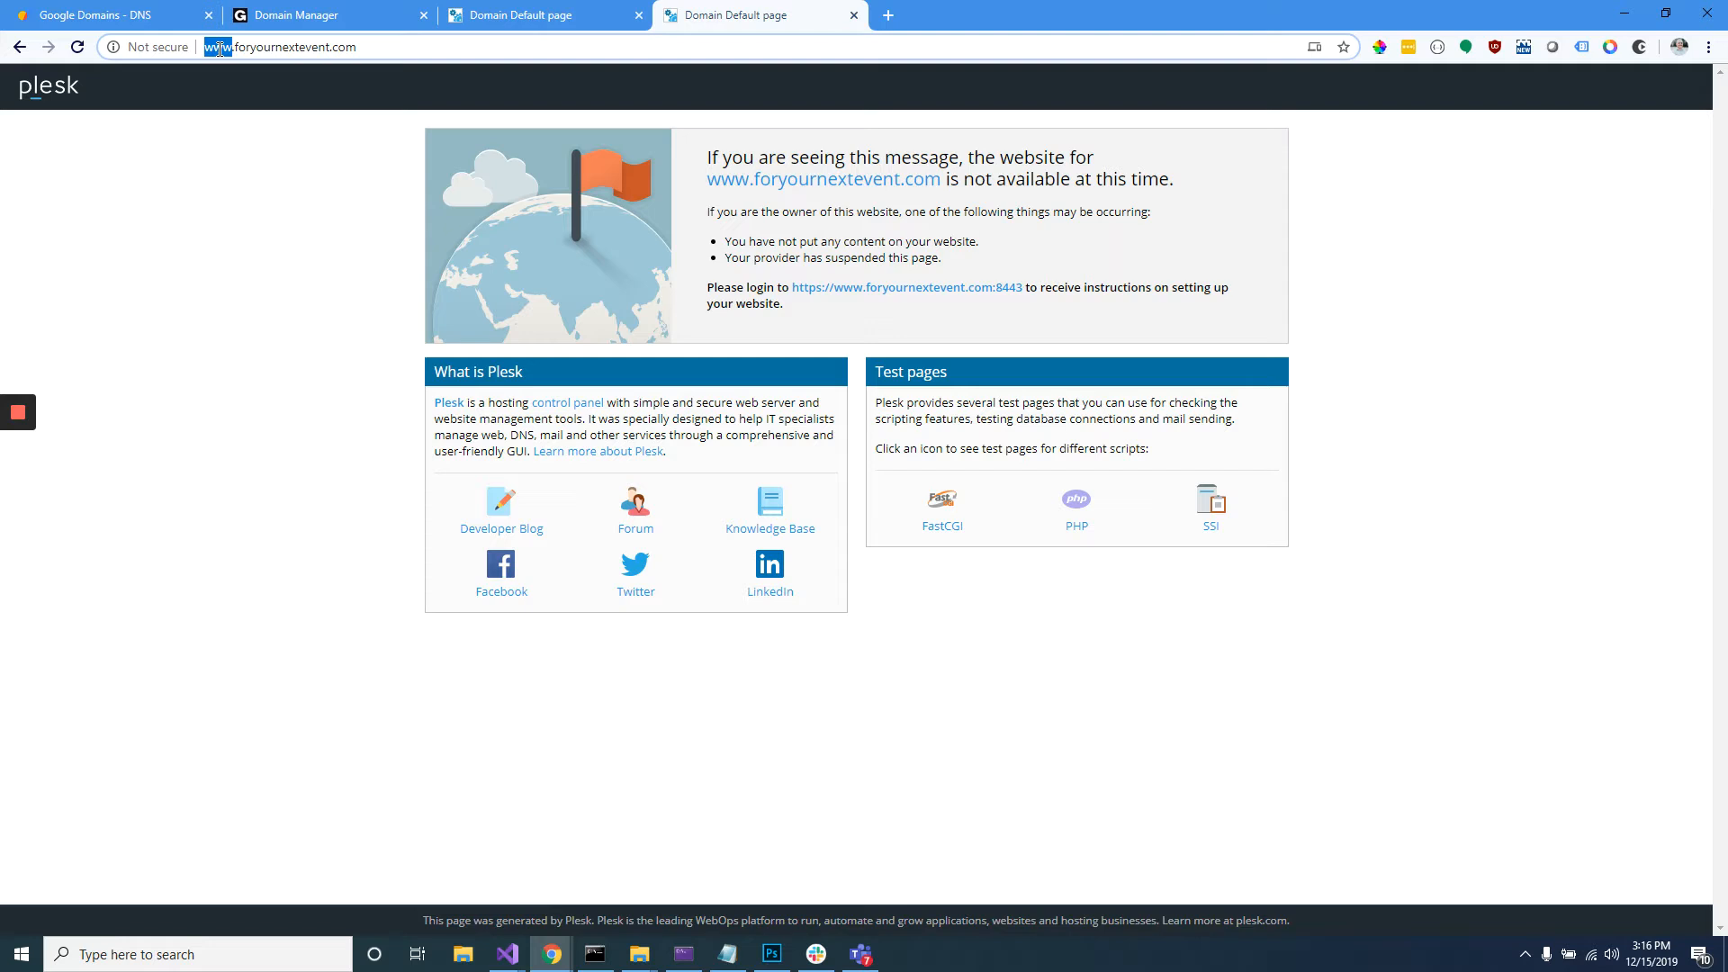
# Compare the bare-domain page with the www page, and close the bare-domain tab
pyautogui.click(504, 16)
pyautogui.tripleClick(317, 48)
pyautogui.click(319, 47)
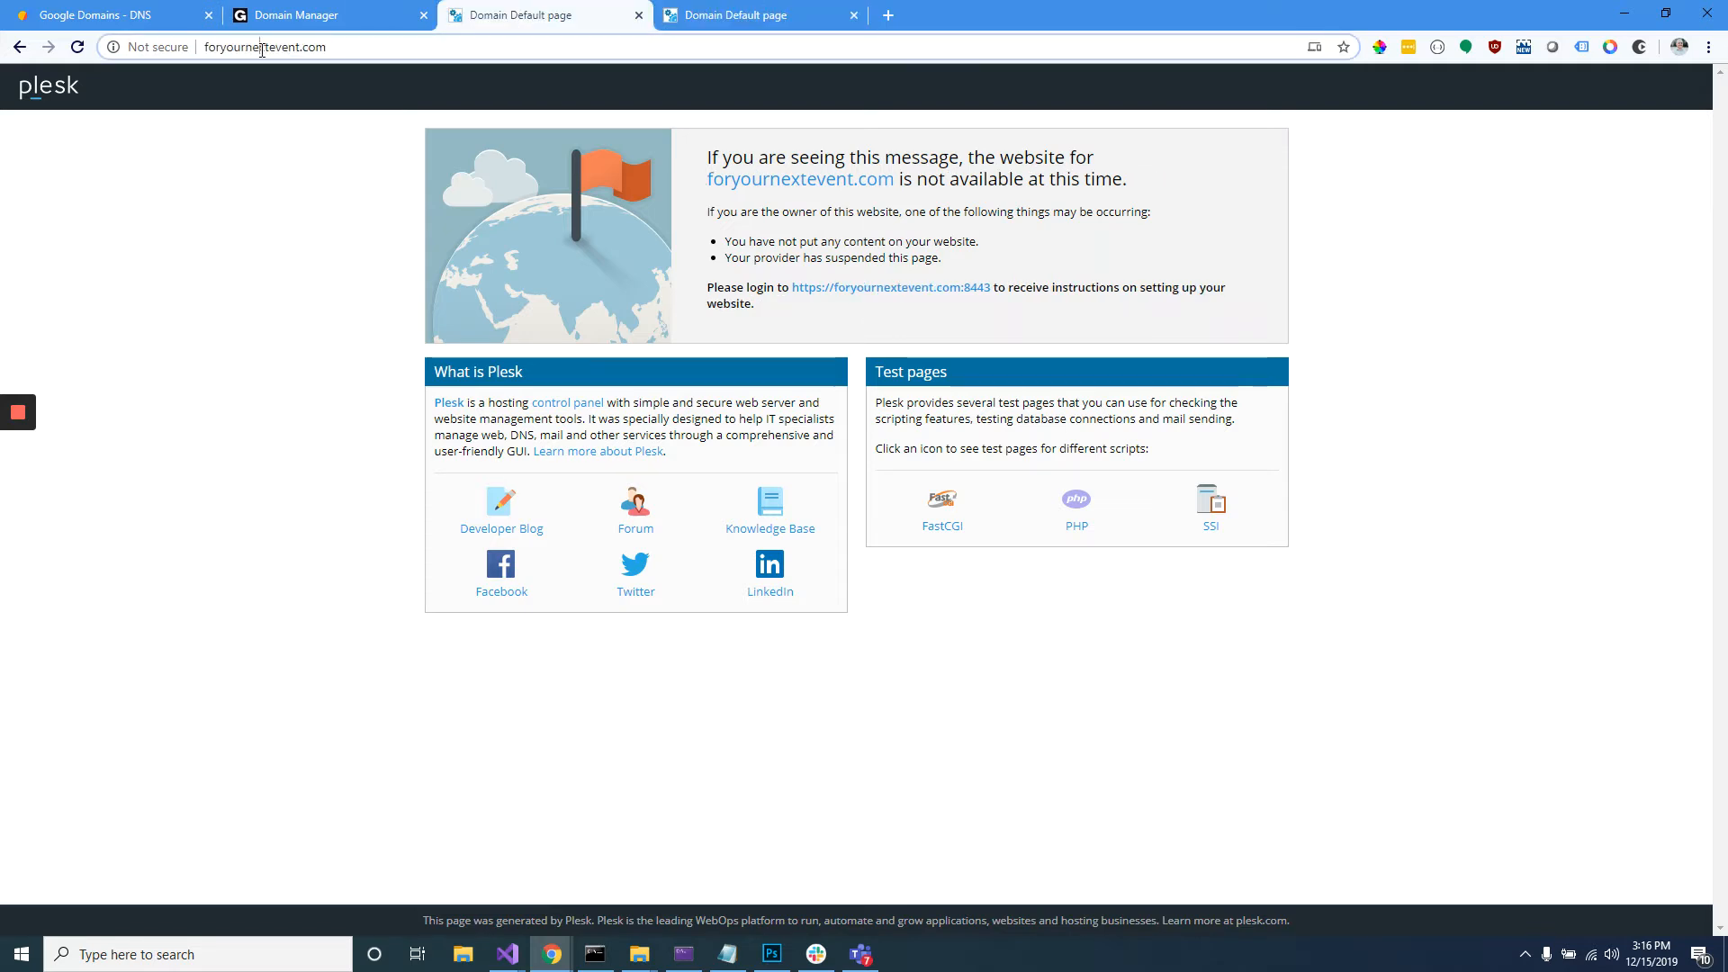
pyautogui.click(700, 13)
pyautogui.click(560, 23)
pyautogui.click(699, 13)
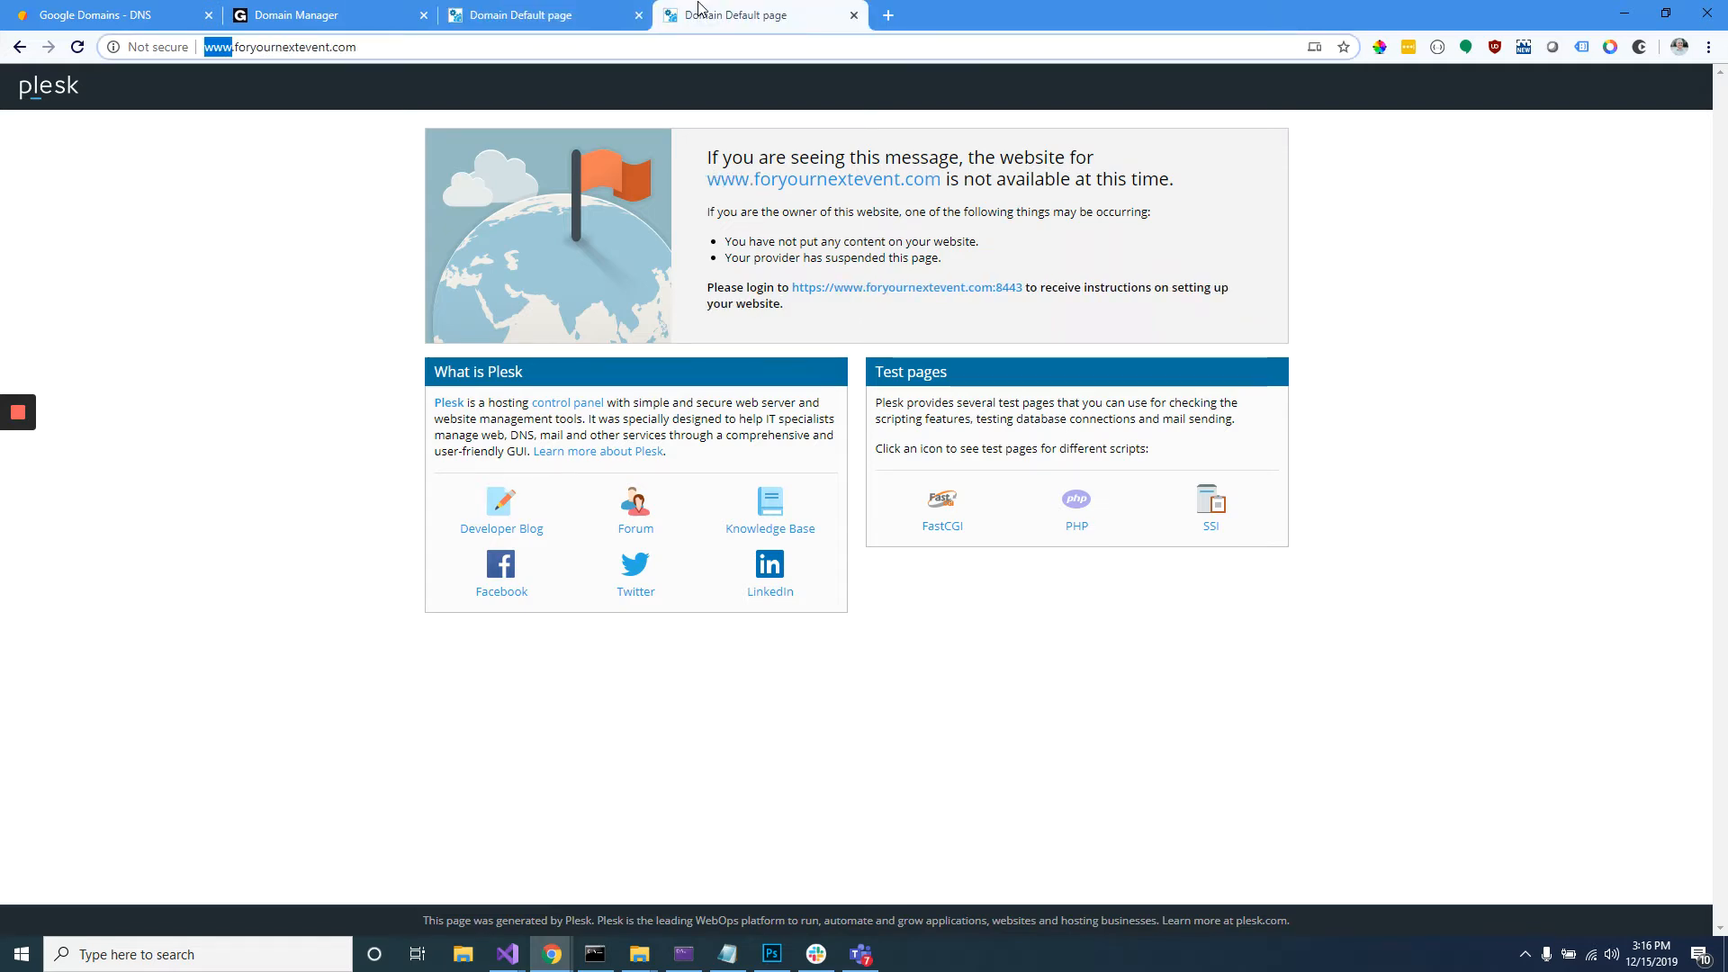
pyautogui.click(546, 16)
pyautogui.click(799, 17)
pyautogui.click(639, 15)
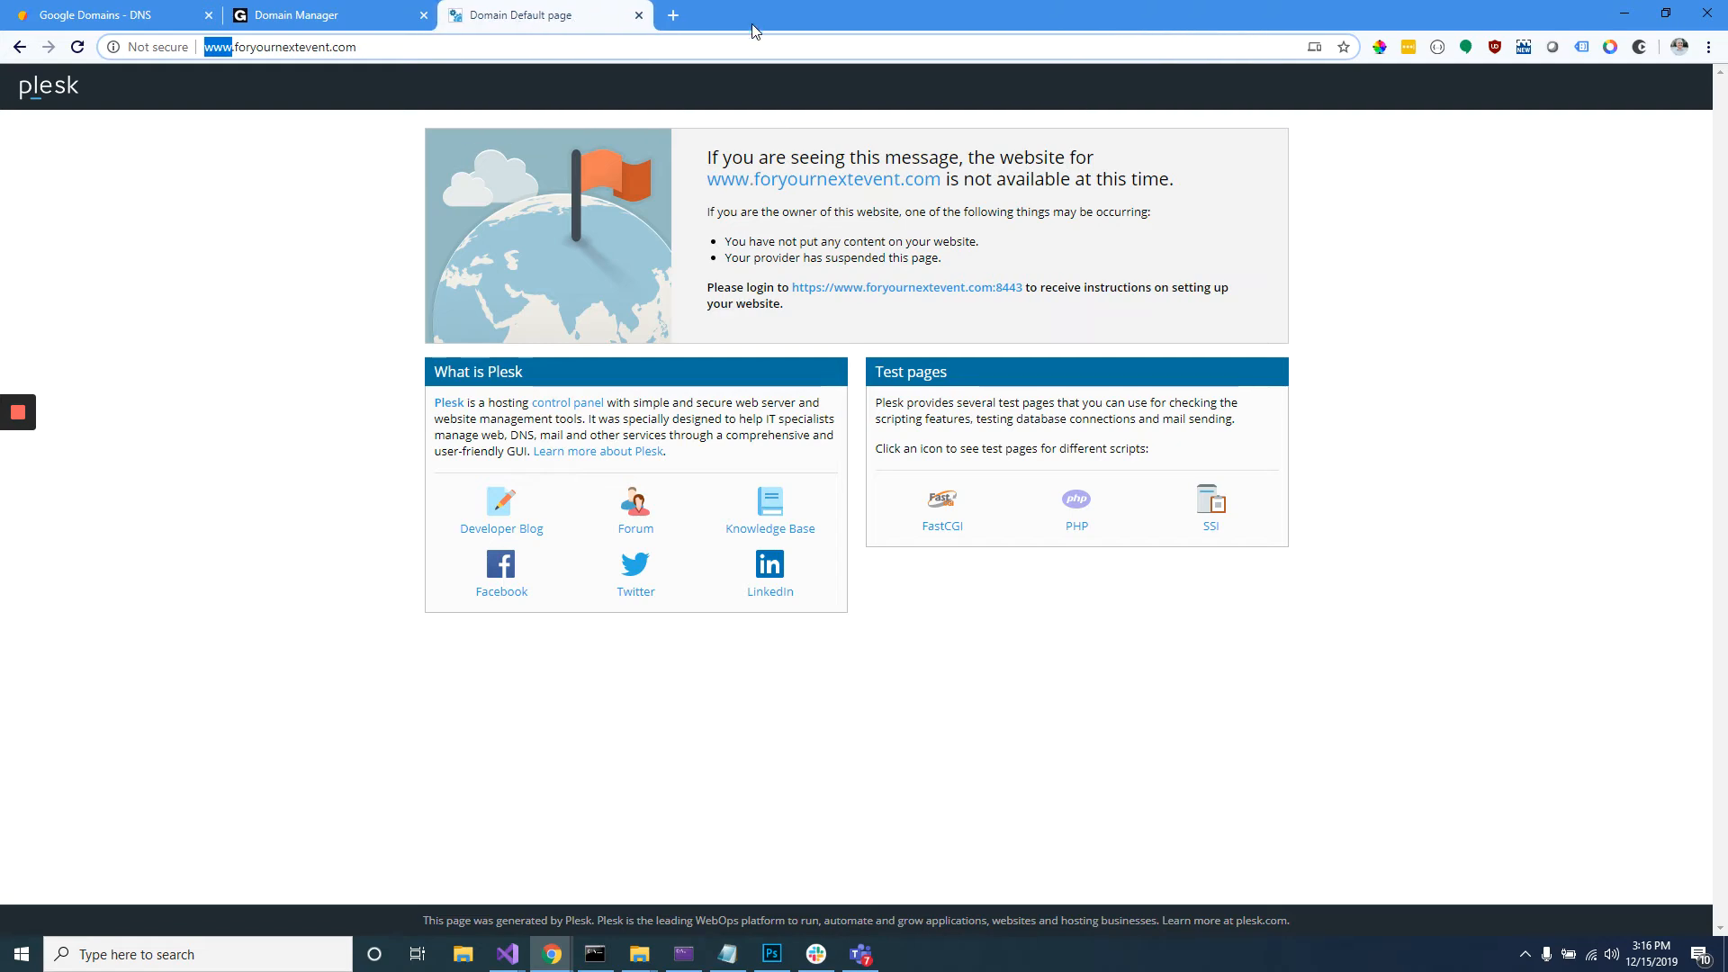
# Return to the Google Domains DNS records and examine the name, type and target of the www CNAME record
pyautogui.click(328, 18)
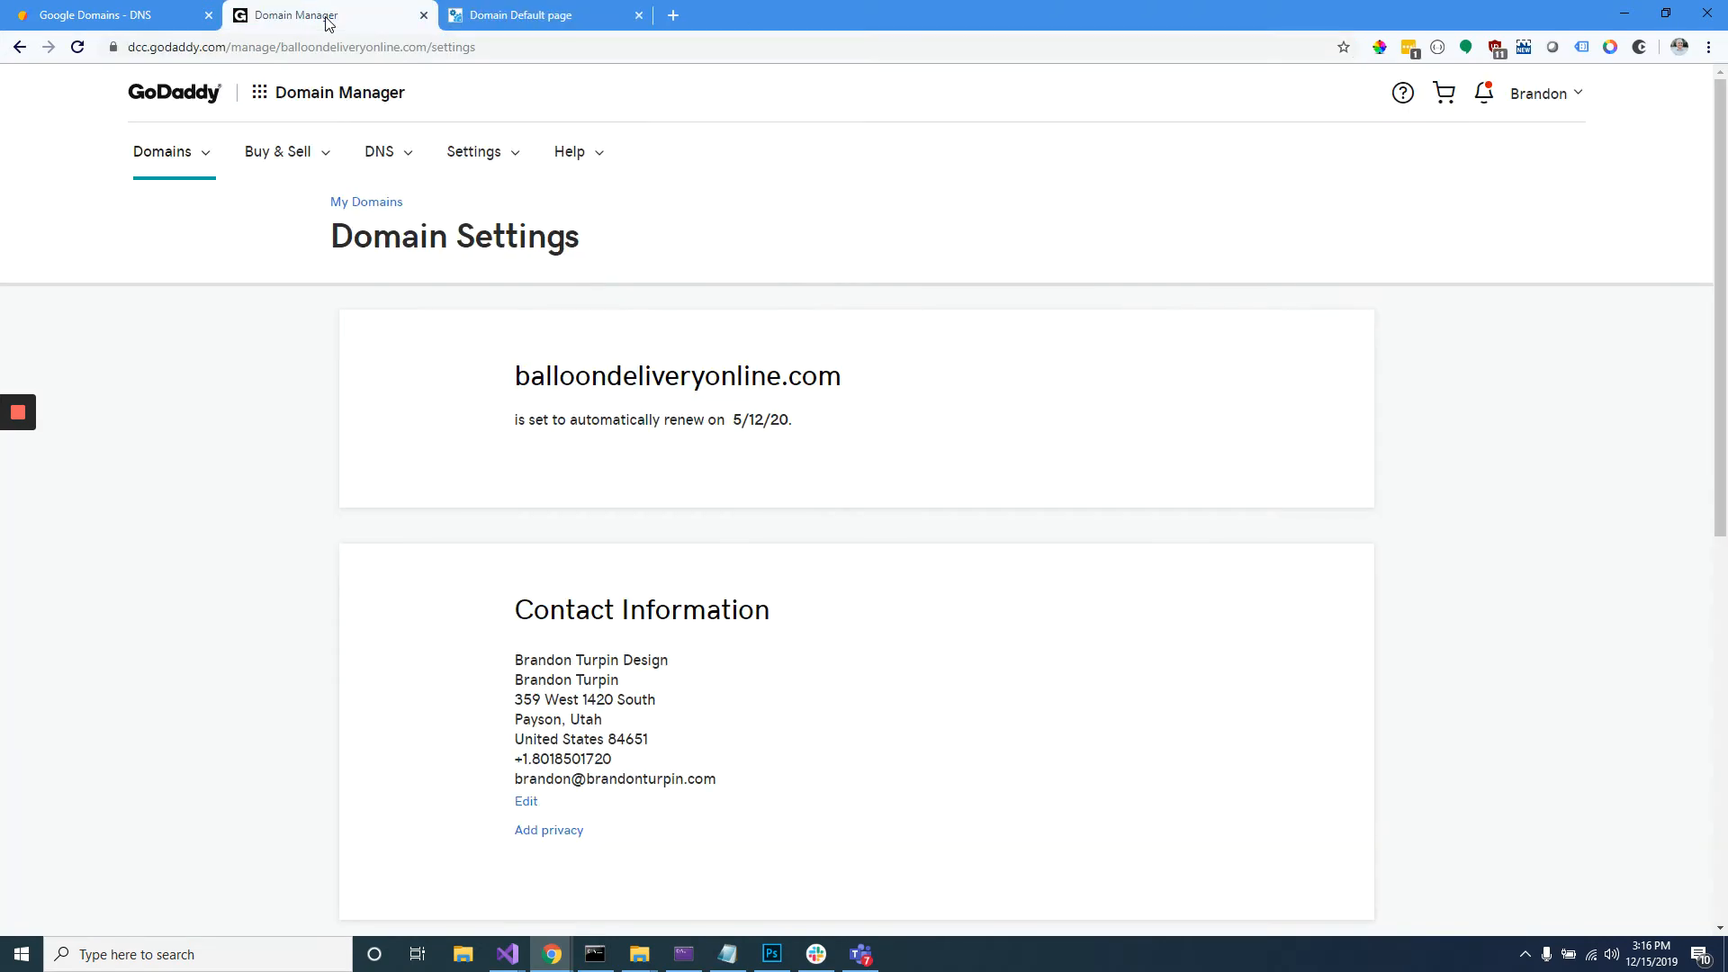
pyautogui.click(150, 18)
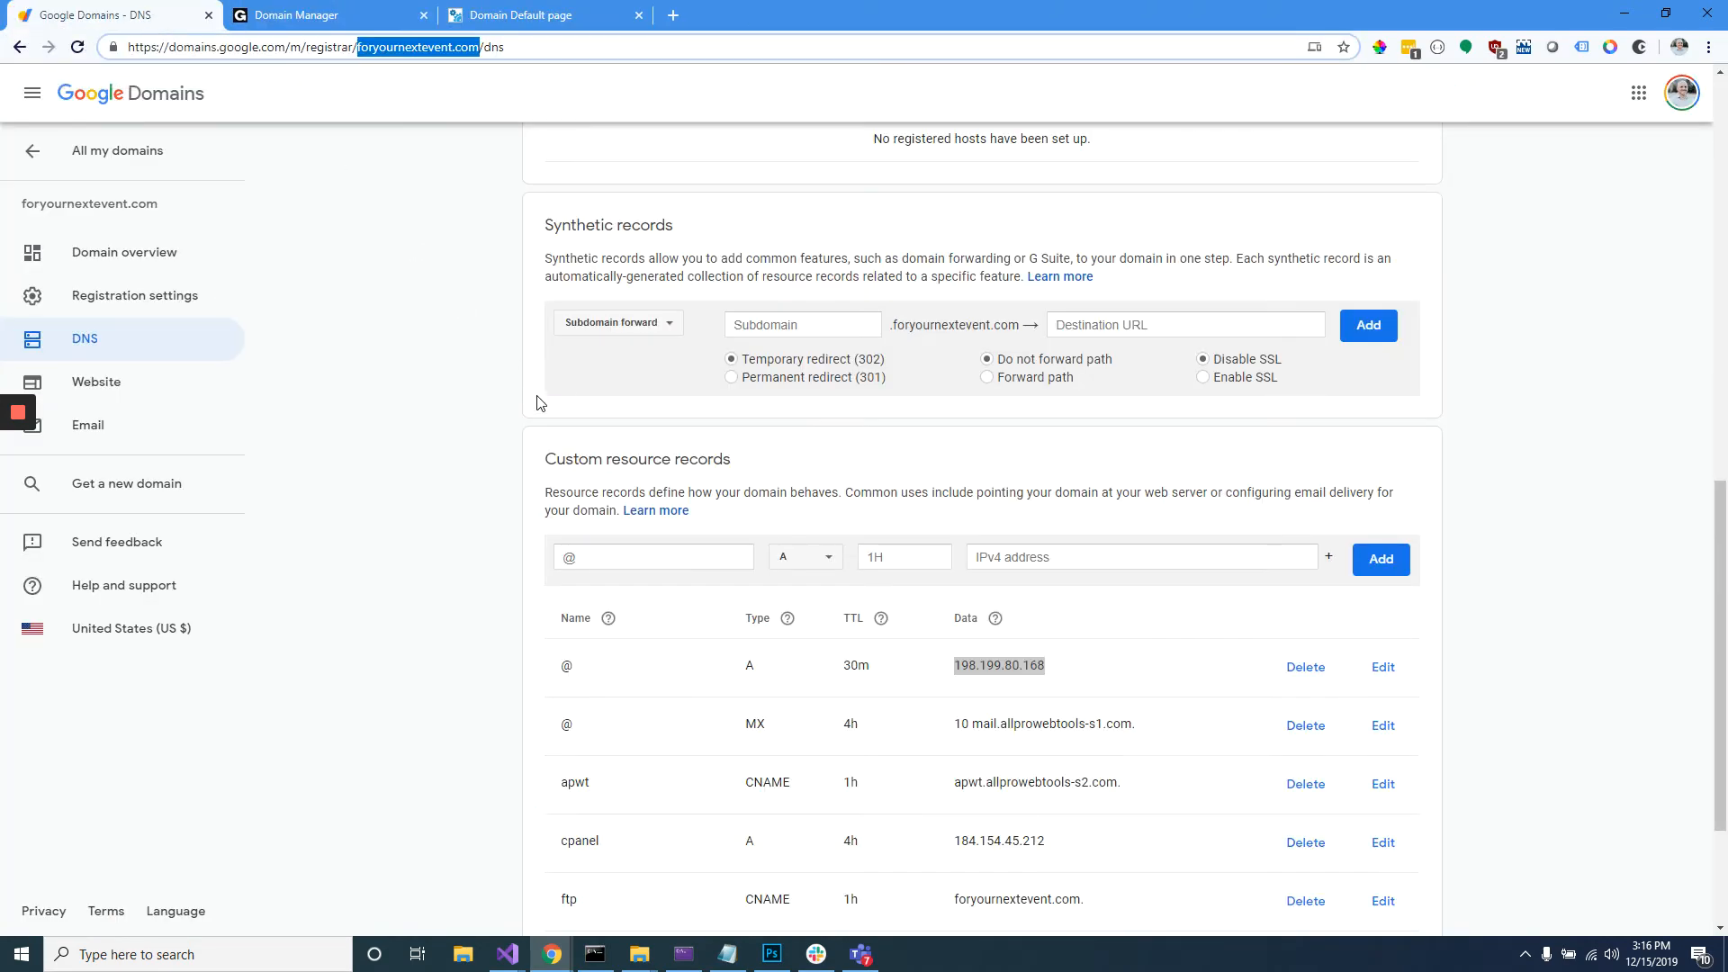
pyautogui.scroll(-2, 786, 759)
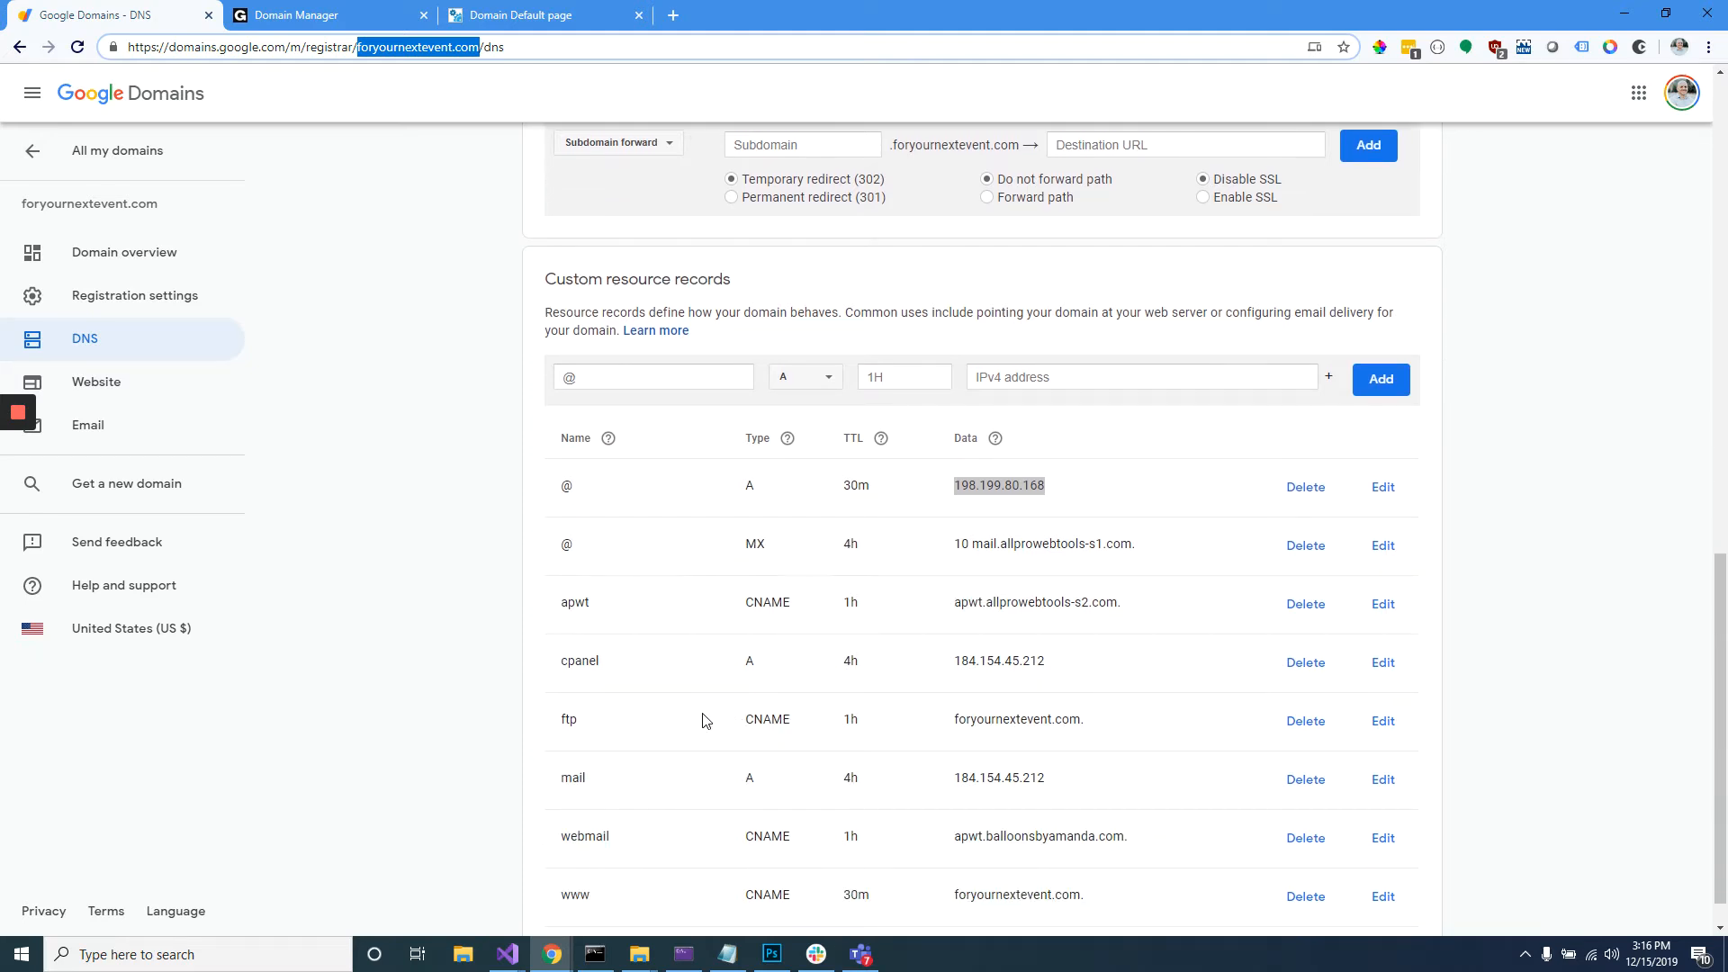
pyautogui.scroll(-1, 705, 720)
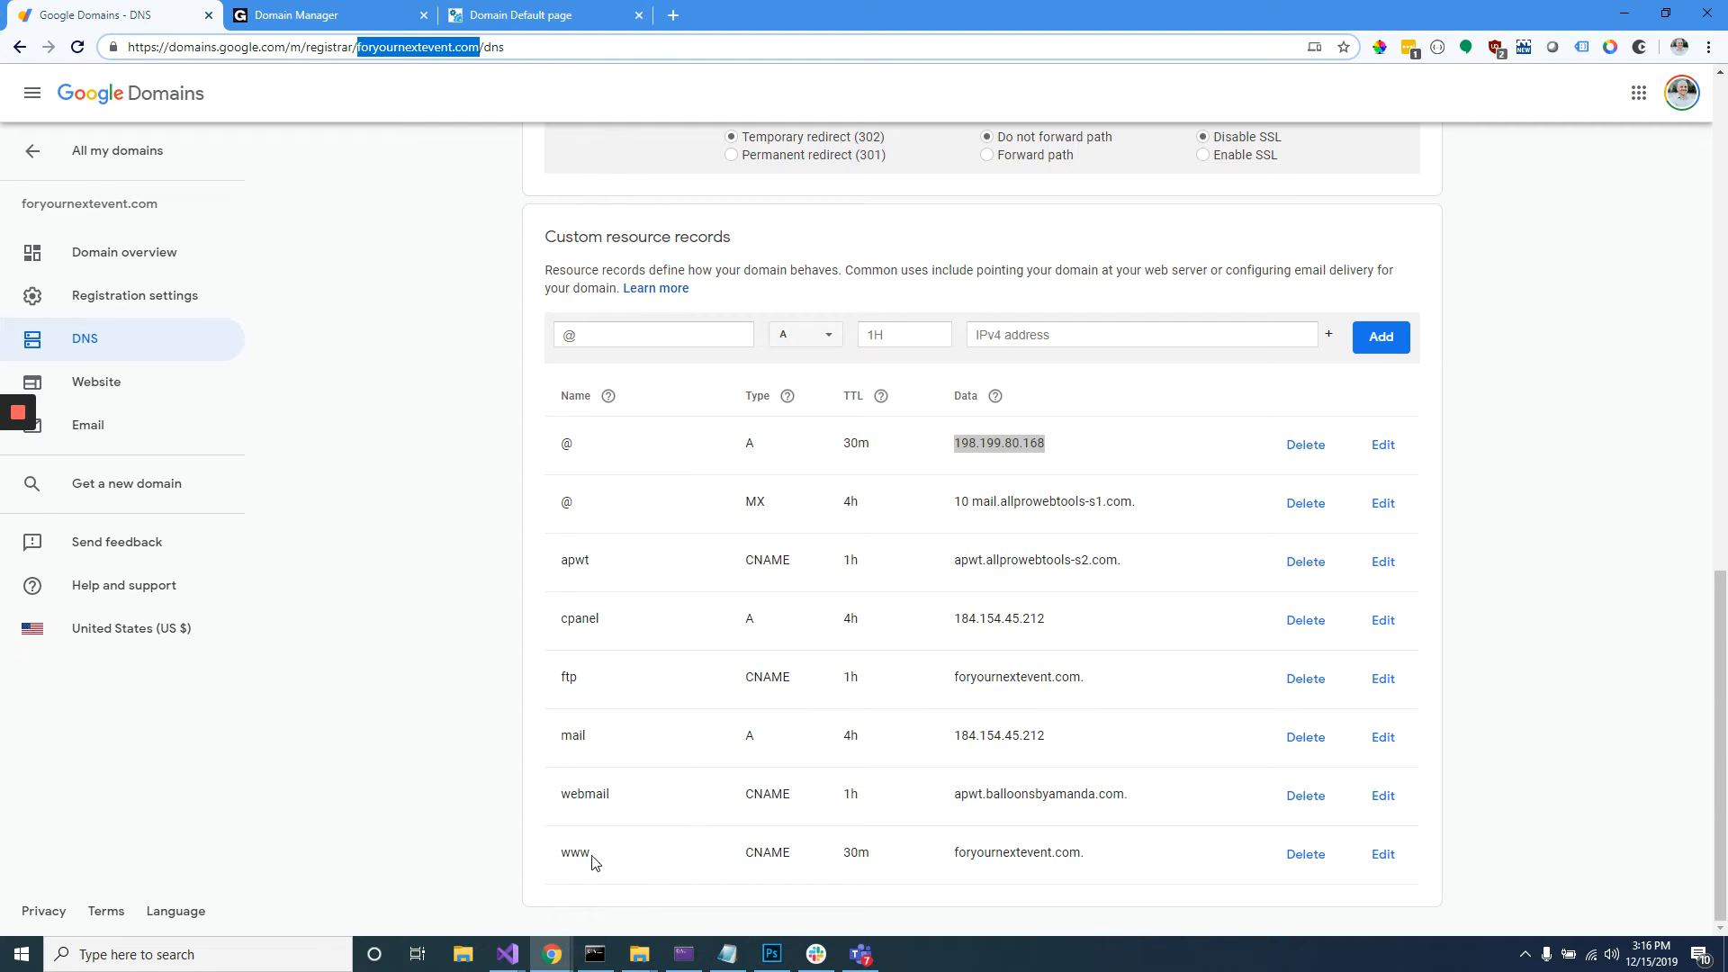
pyautogui.doubleClick(562, 853)
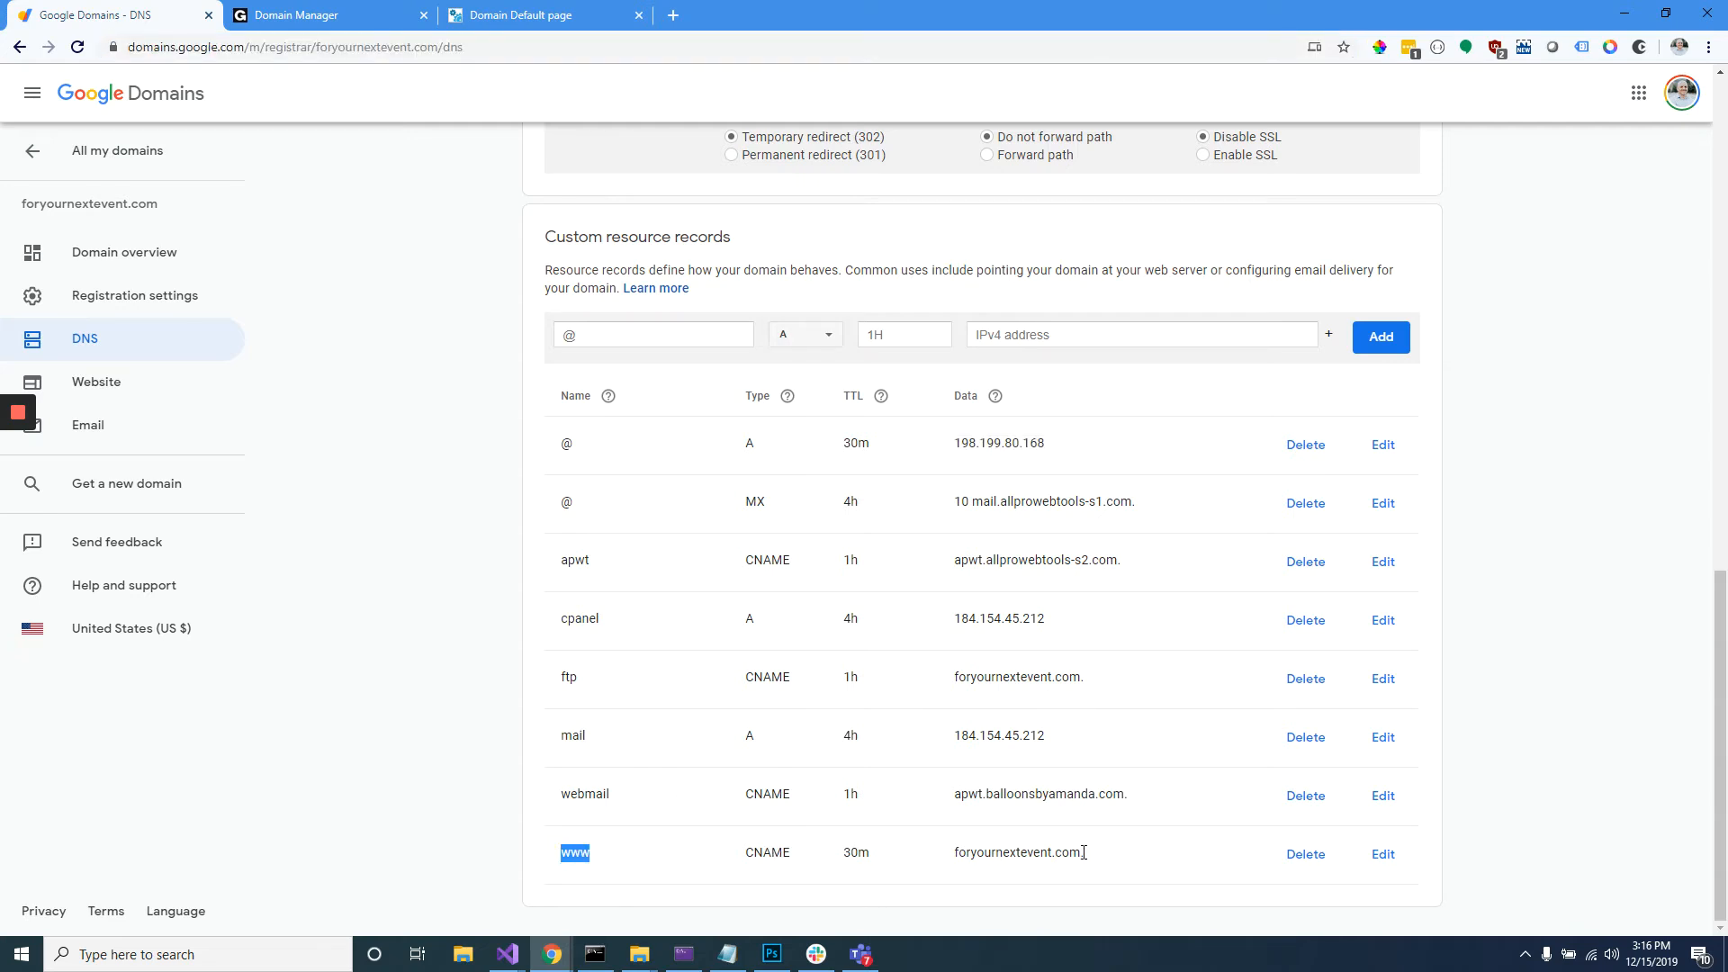
pyautogui.moveTo(1084, 852); pyautogui.dragTo(961, 856)
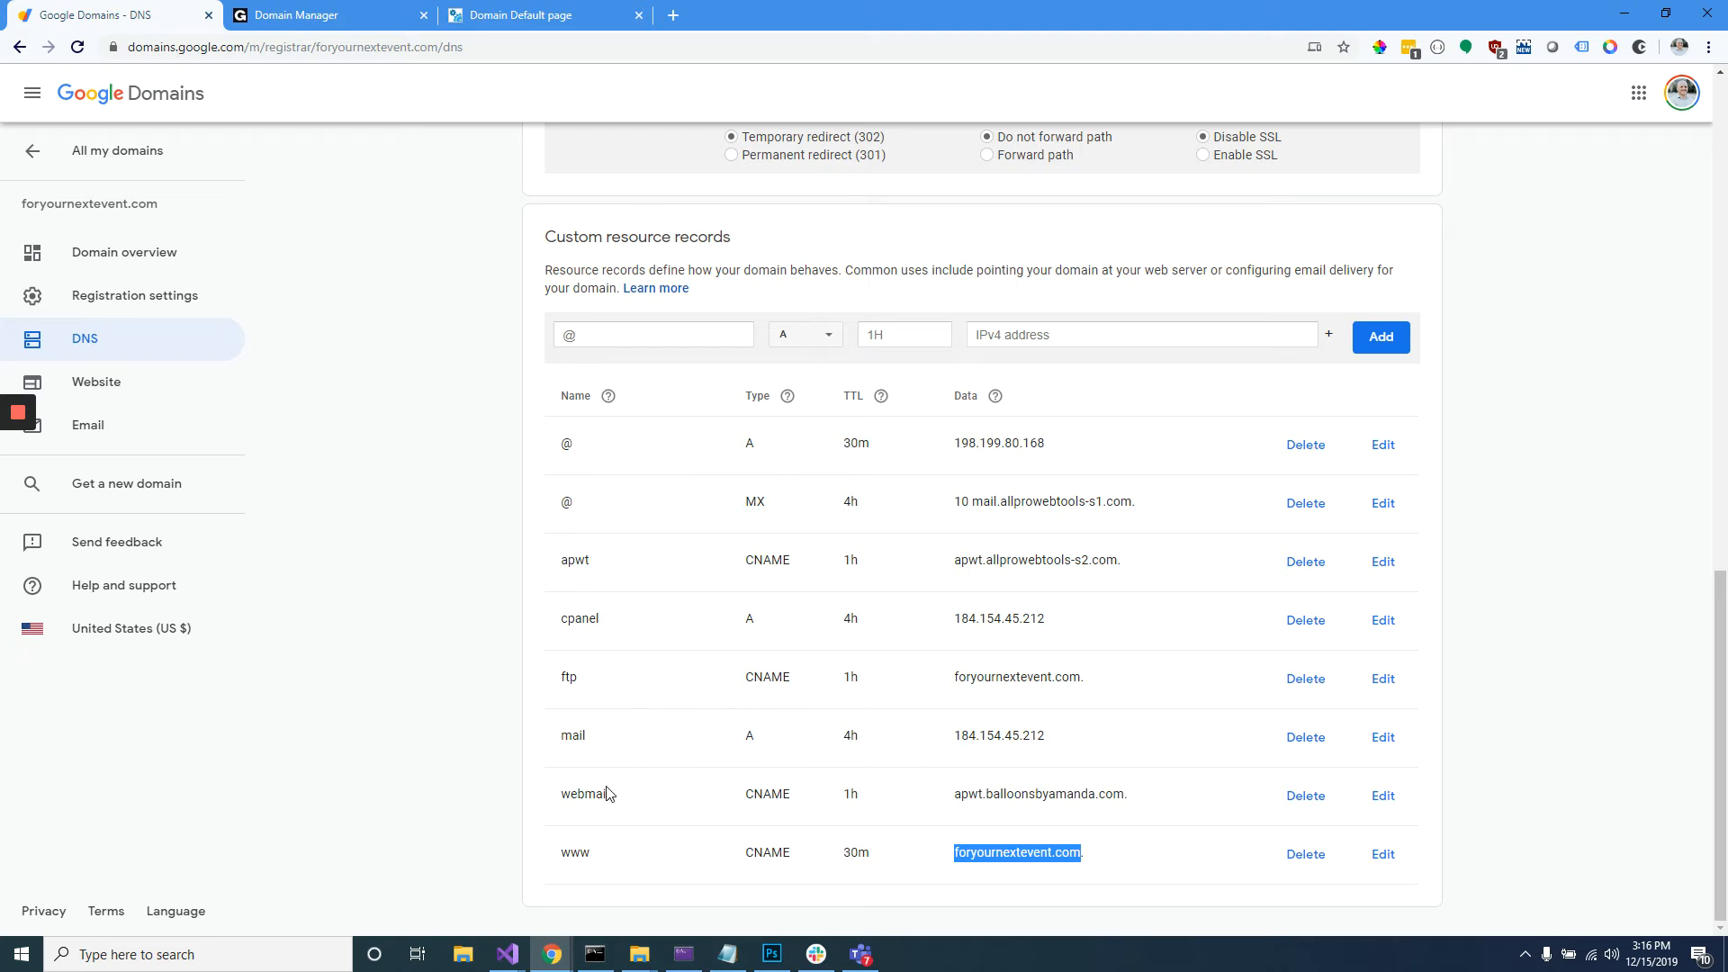
pyautogui.doubleClick(761, 854)
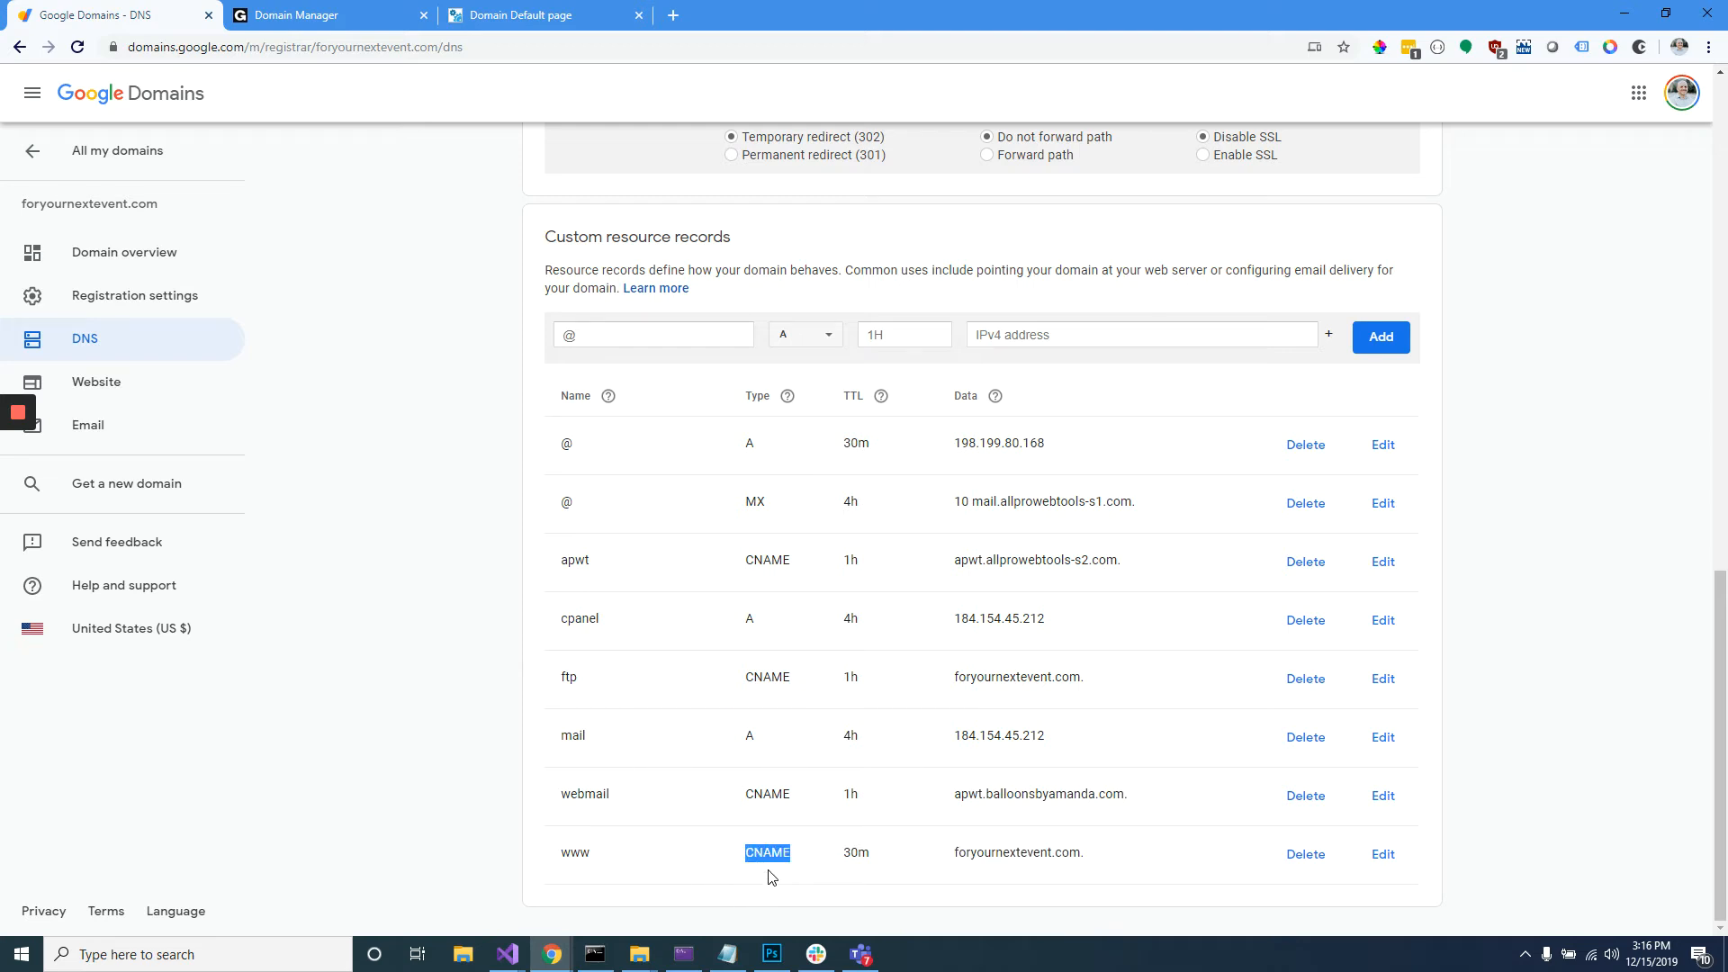
pyautogui.doubleClick(576, 857)
pyautogui.moveTo(1079, 855); pyautogui.dragTo(953, 854)
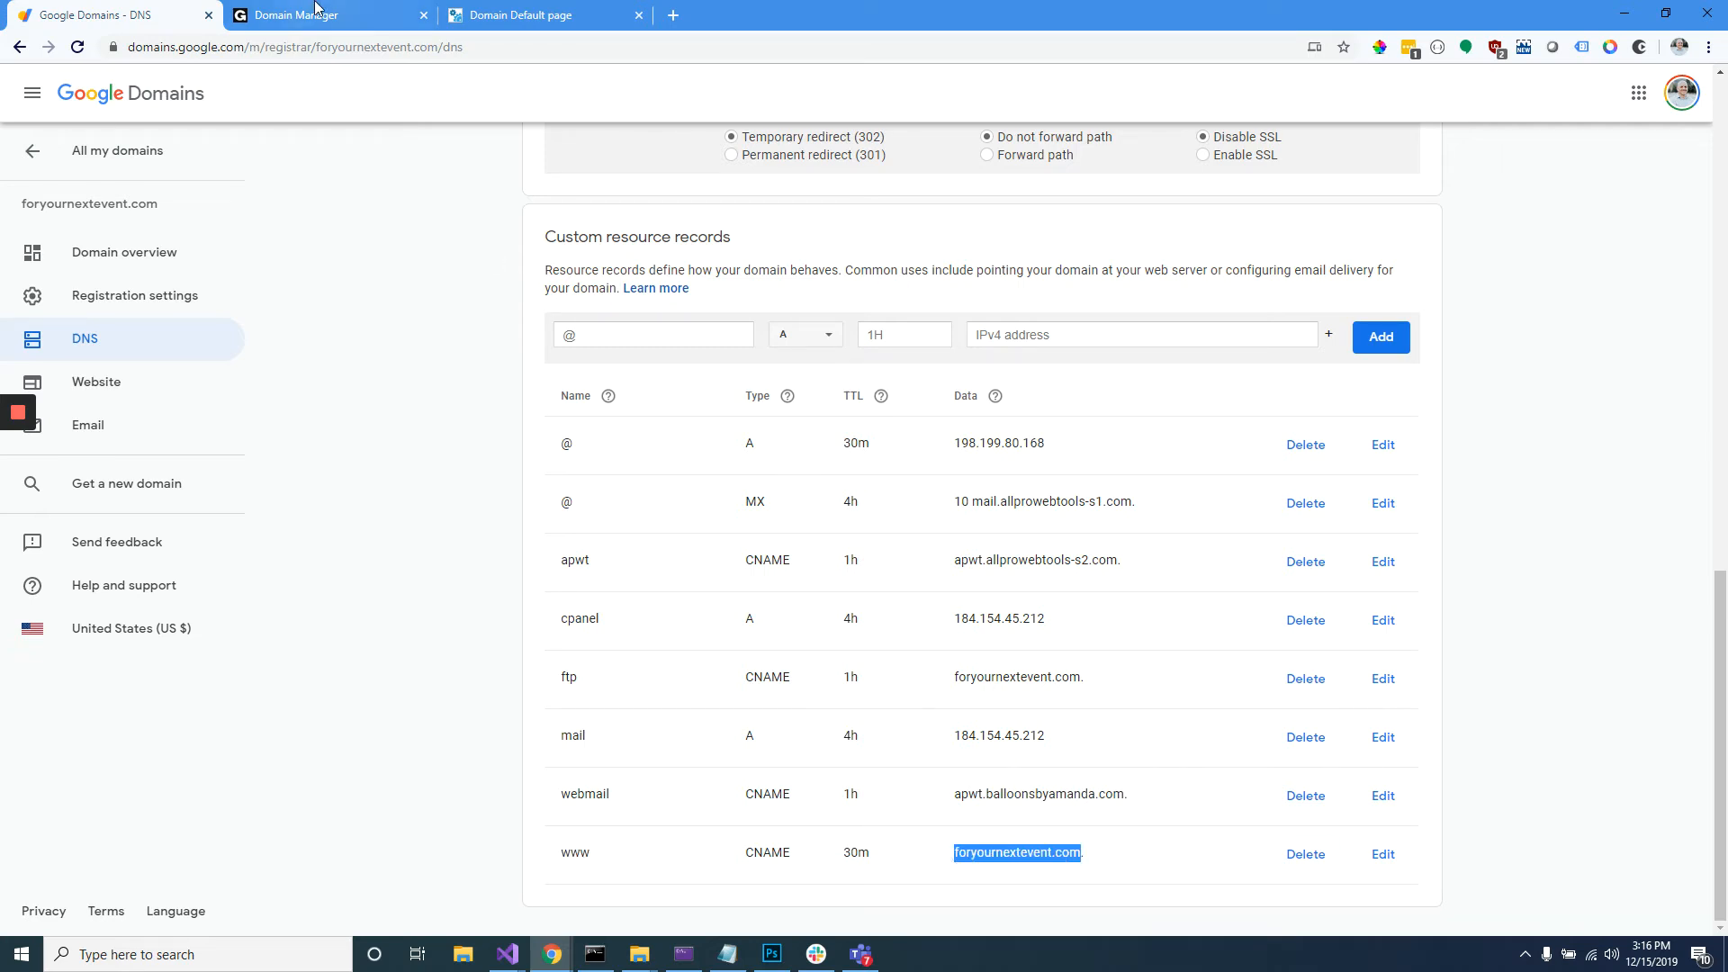
# Compare the domain in the page address with the www CNAME record's target and the @ A record's IP address
pyautogui.moveTo(323, 49); pyautogui.dragTo(412, 51)
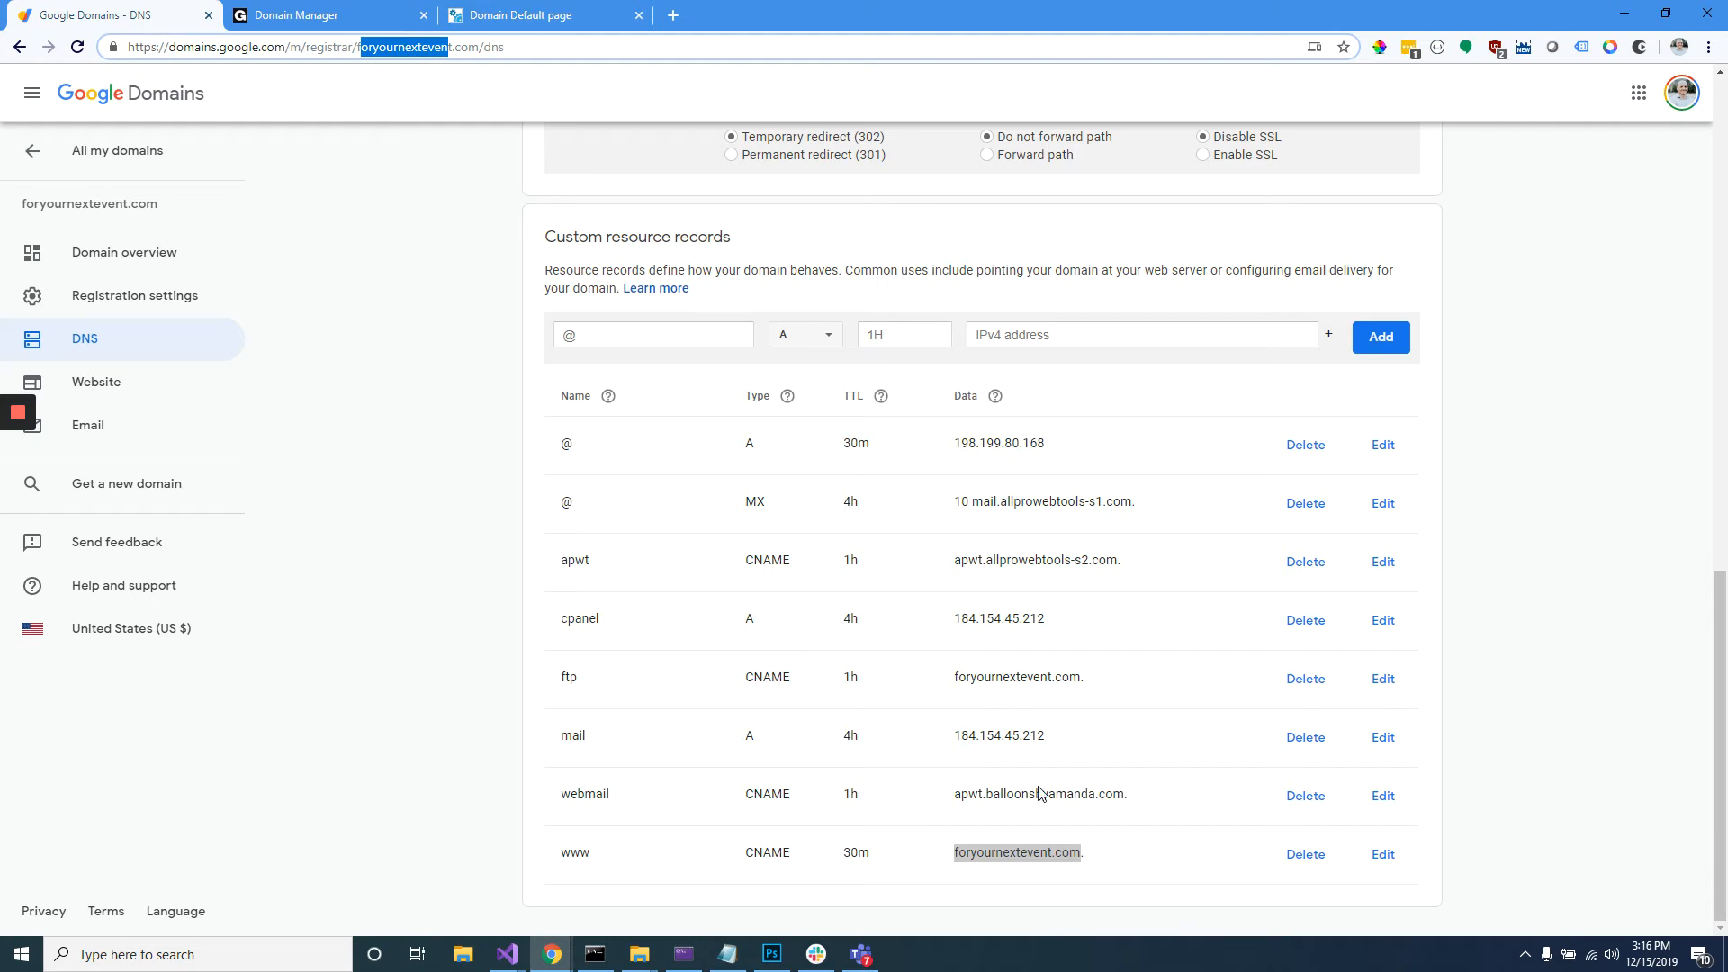
pyautogui.click(974, 851)
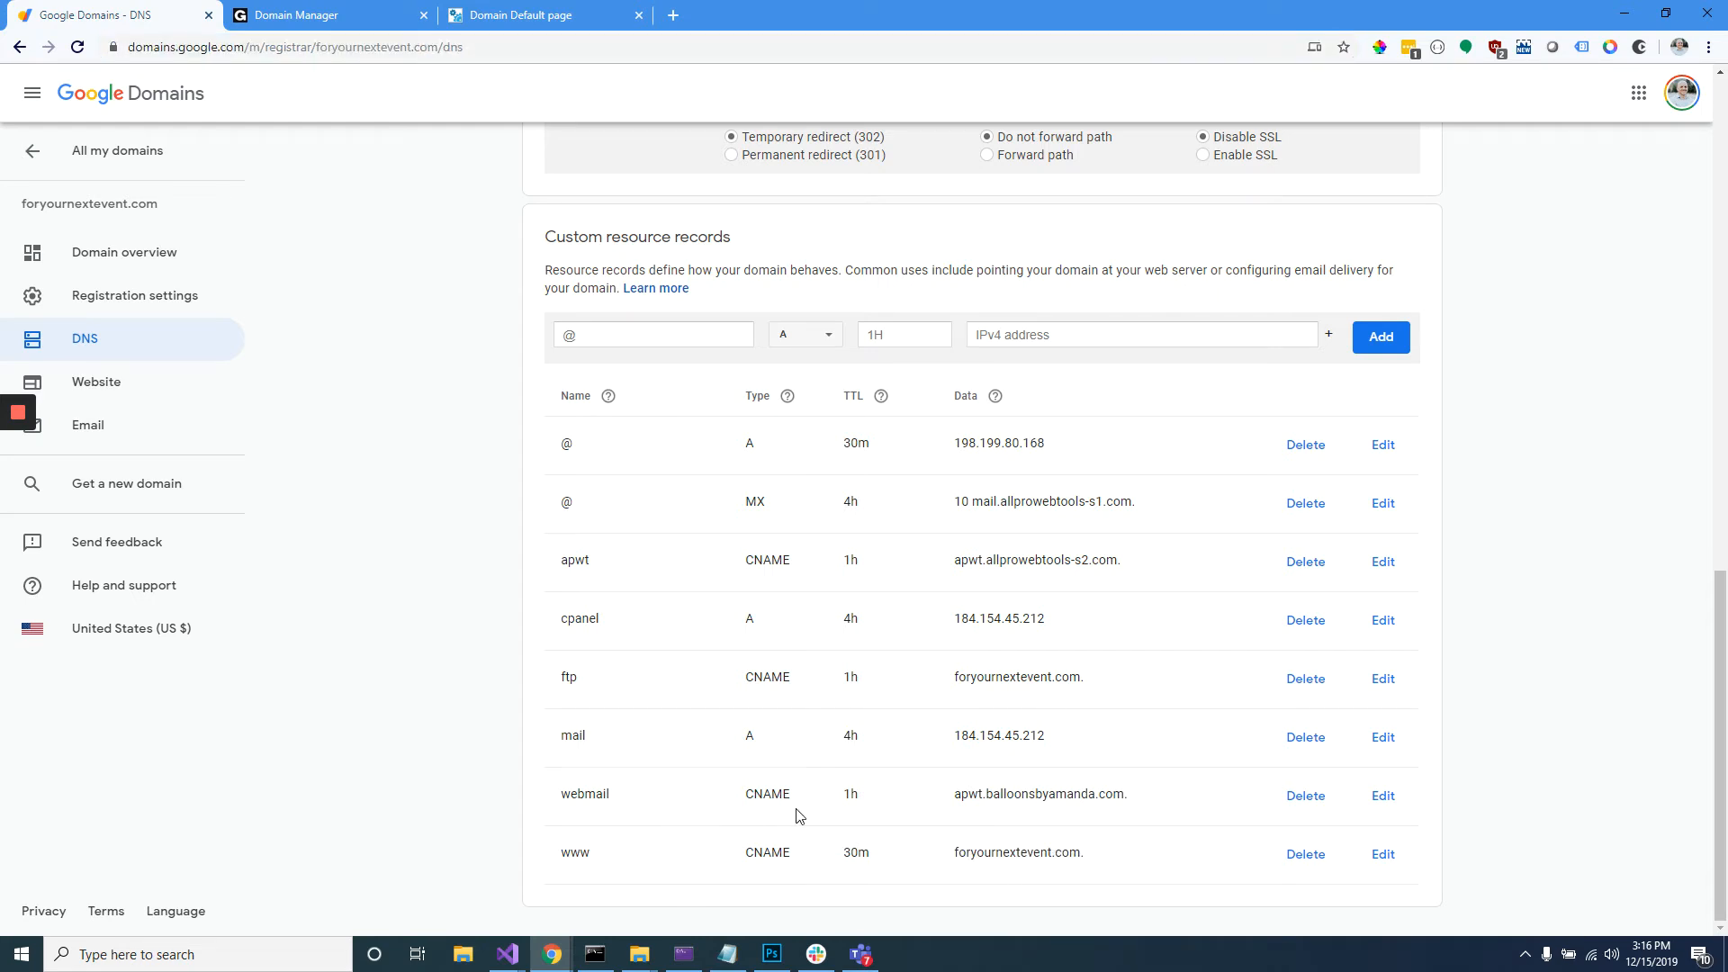
pyautogui.moveTo(984, 852); pyautogui.dragTo(1062, 853)
pyautogui.moveTo(1046, 445); pyautogui.dragTo(614, 447)
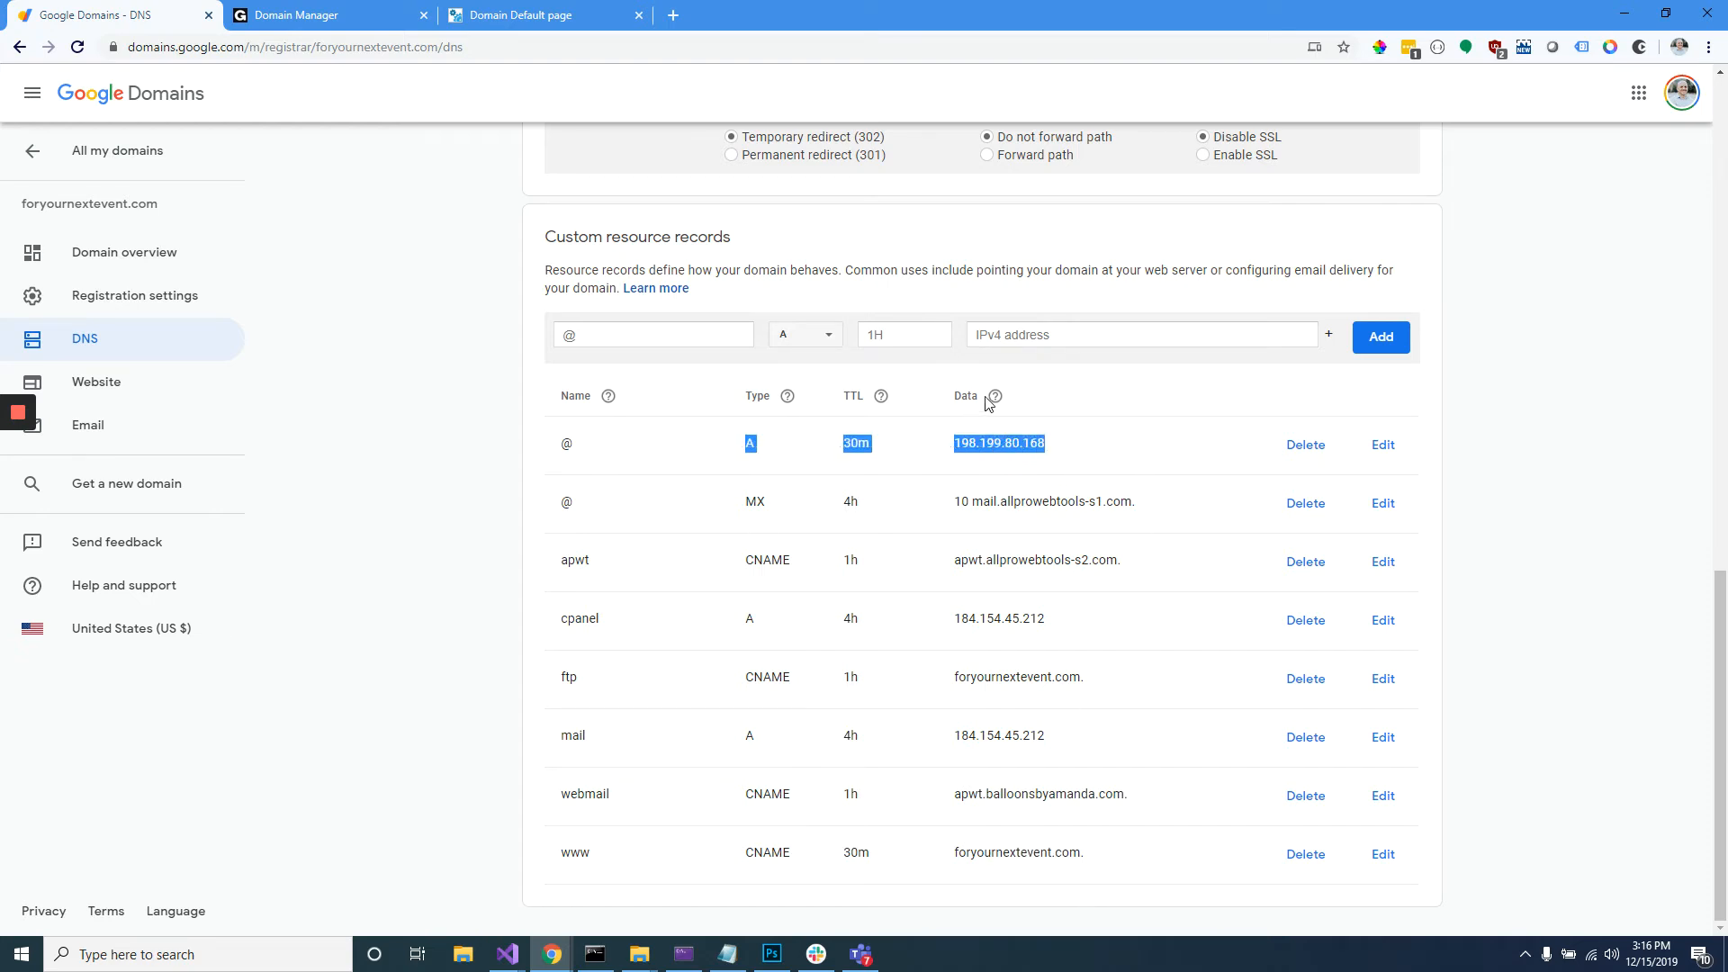
# Delete the www CNAME record and recreate it as a CNAME named www pointing to foryournextevent.com
pyautogui.click(1304, 854)
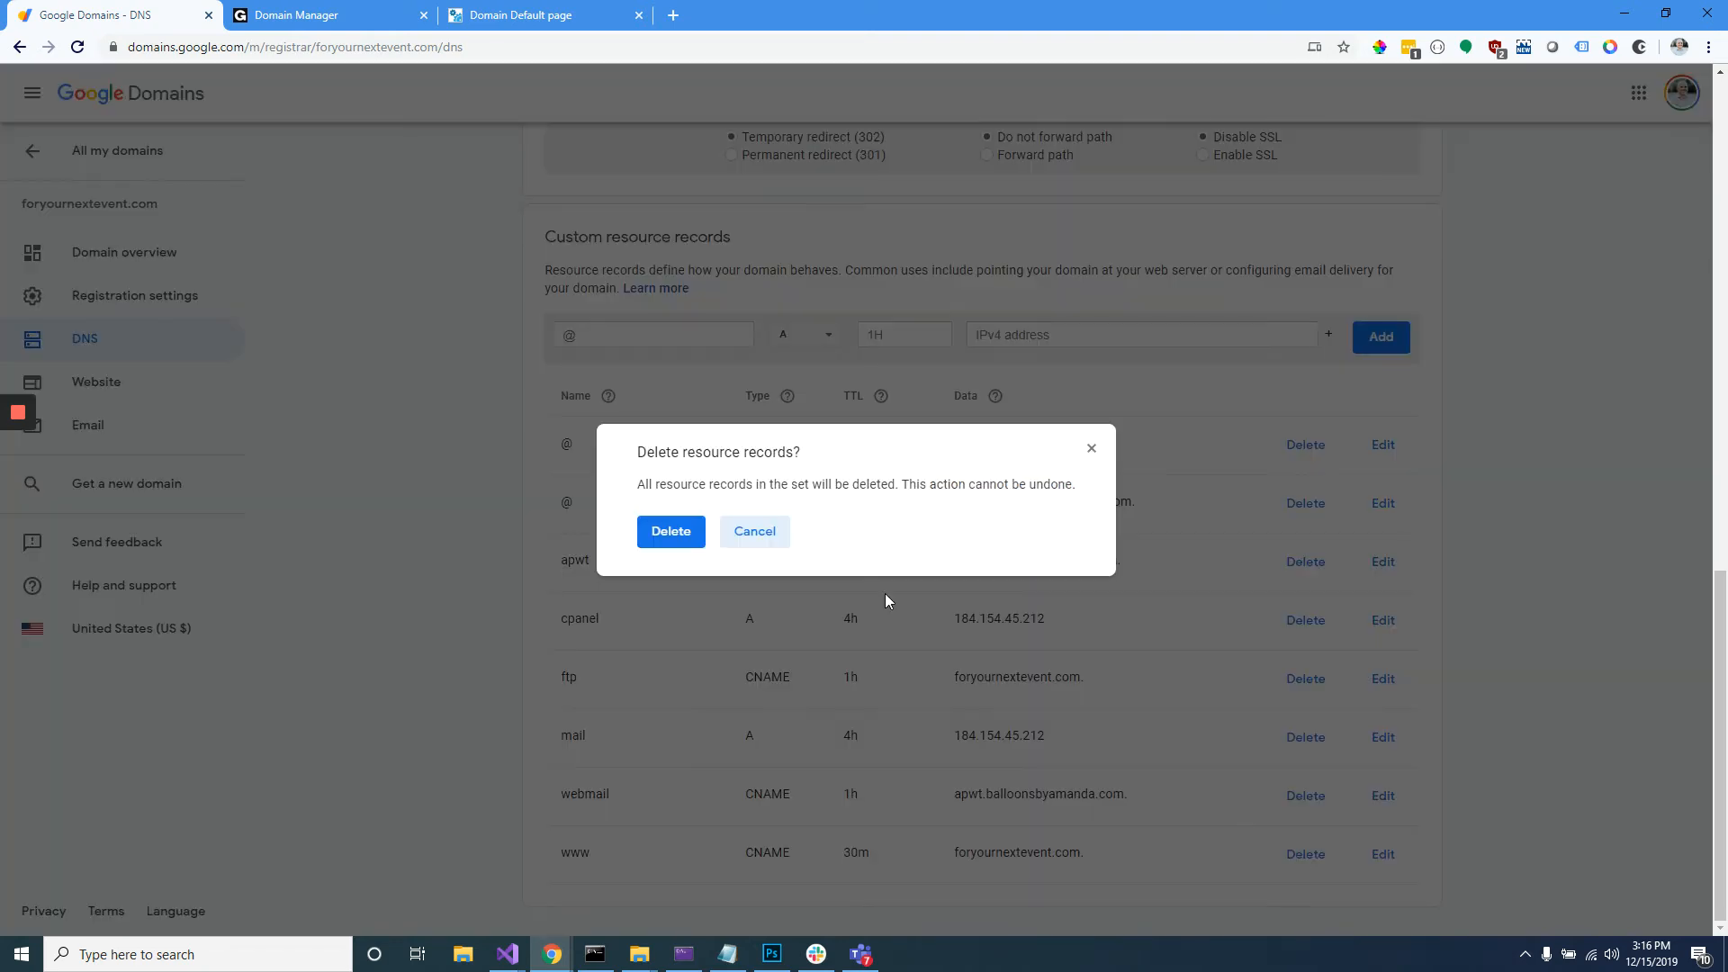
pyautogui.click(666, 533)
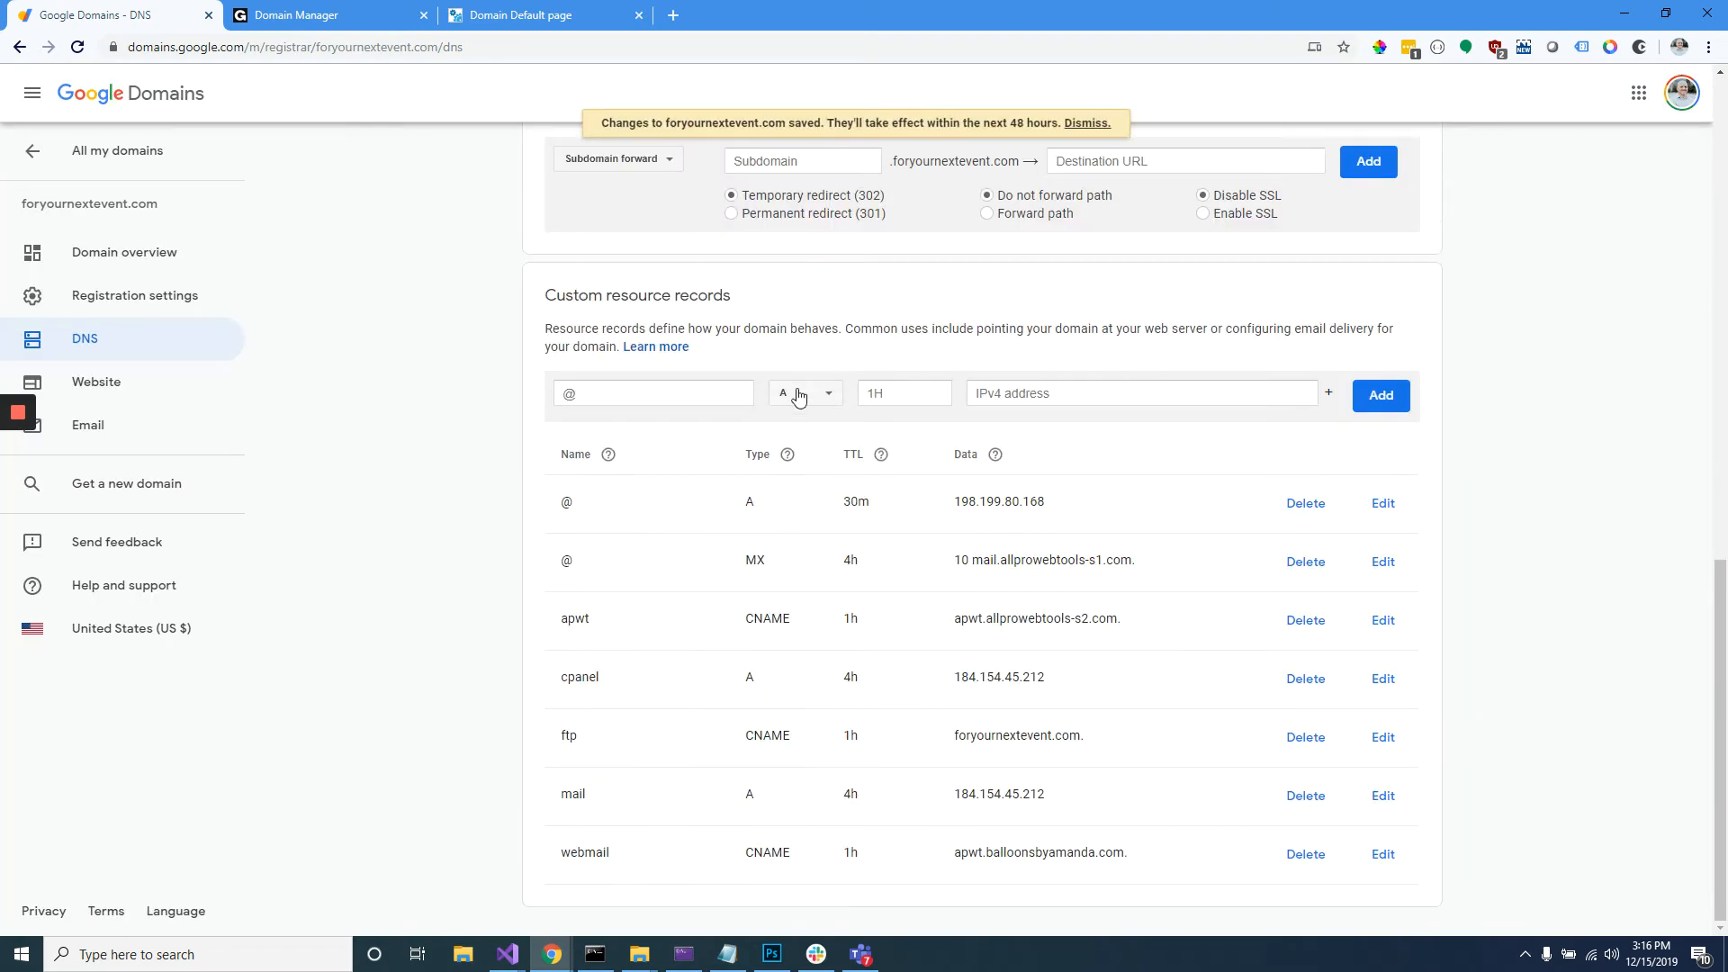
pyautogui.click(799, 394)
pyautogui.click(820, 468)
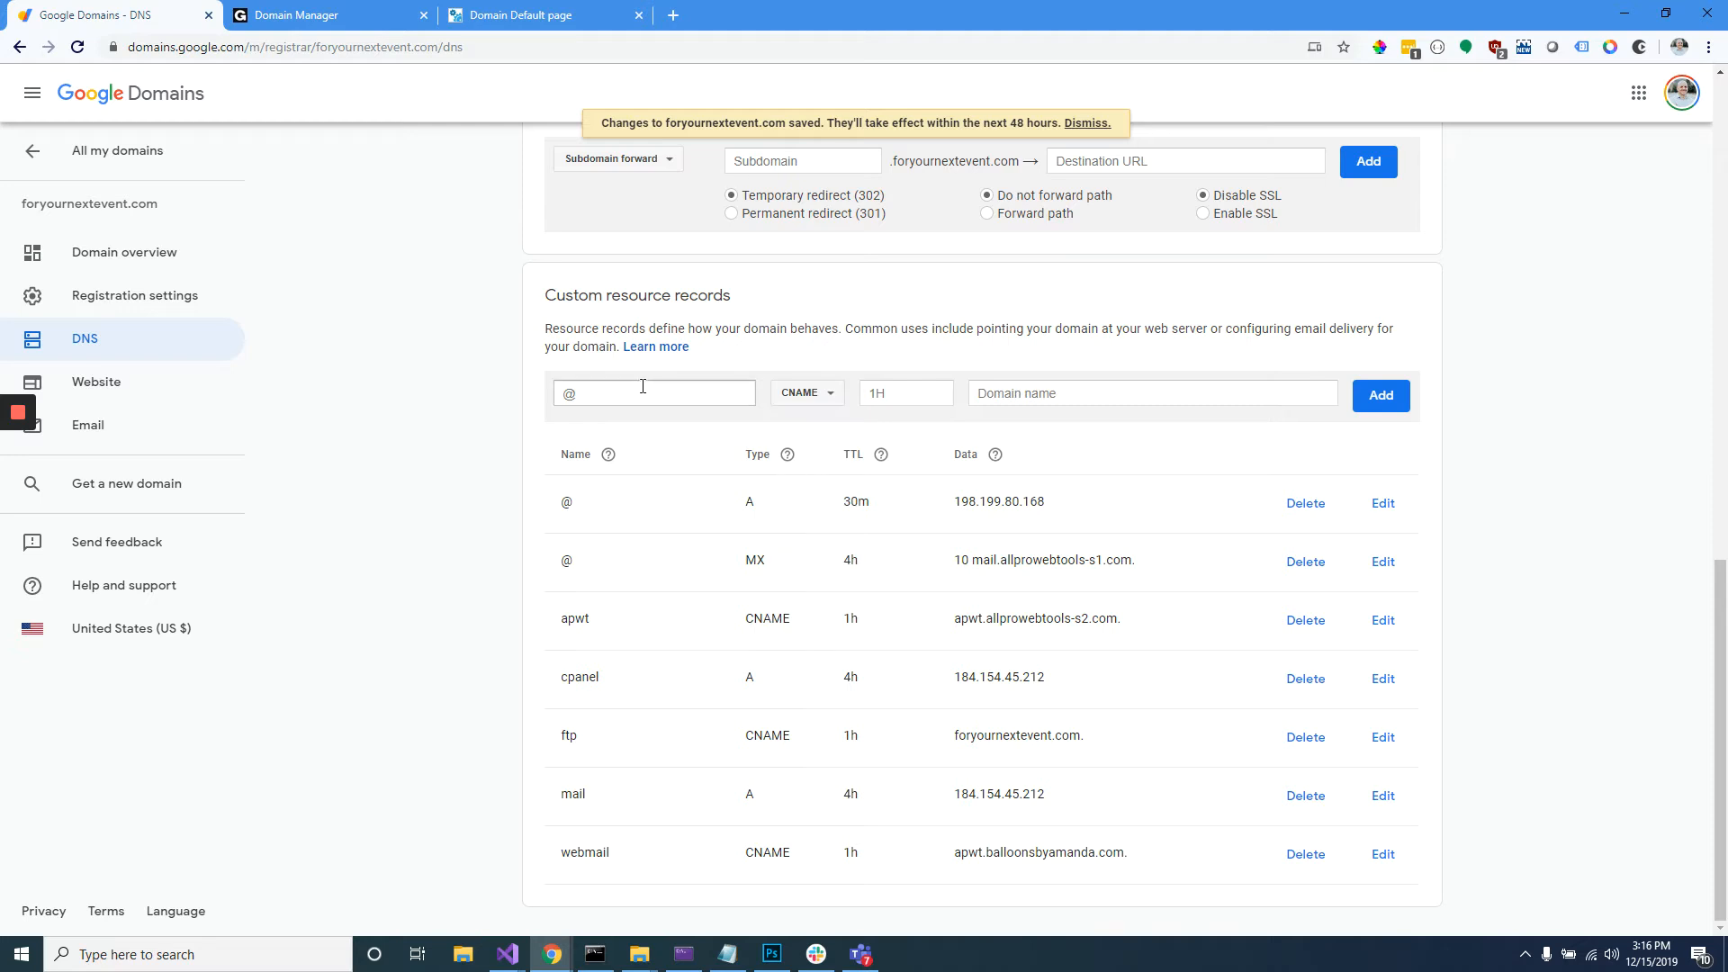
pyautogui.click(637, 391)
pyautogui.write('www')
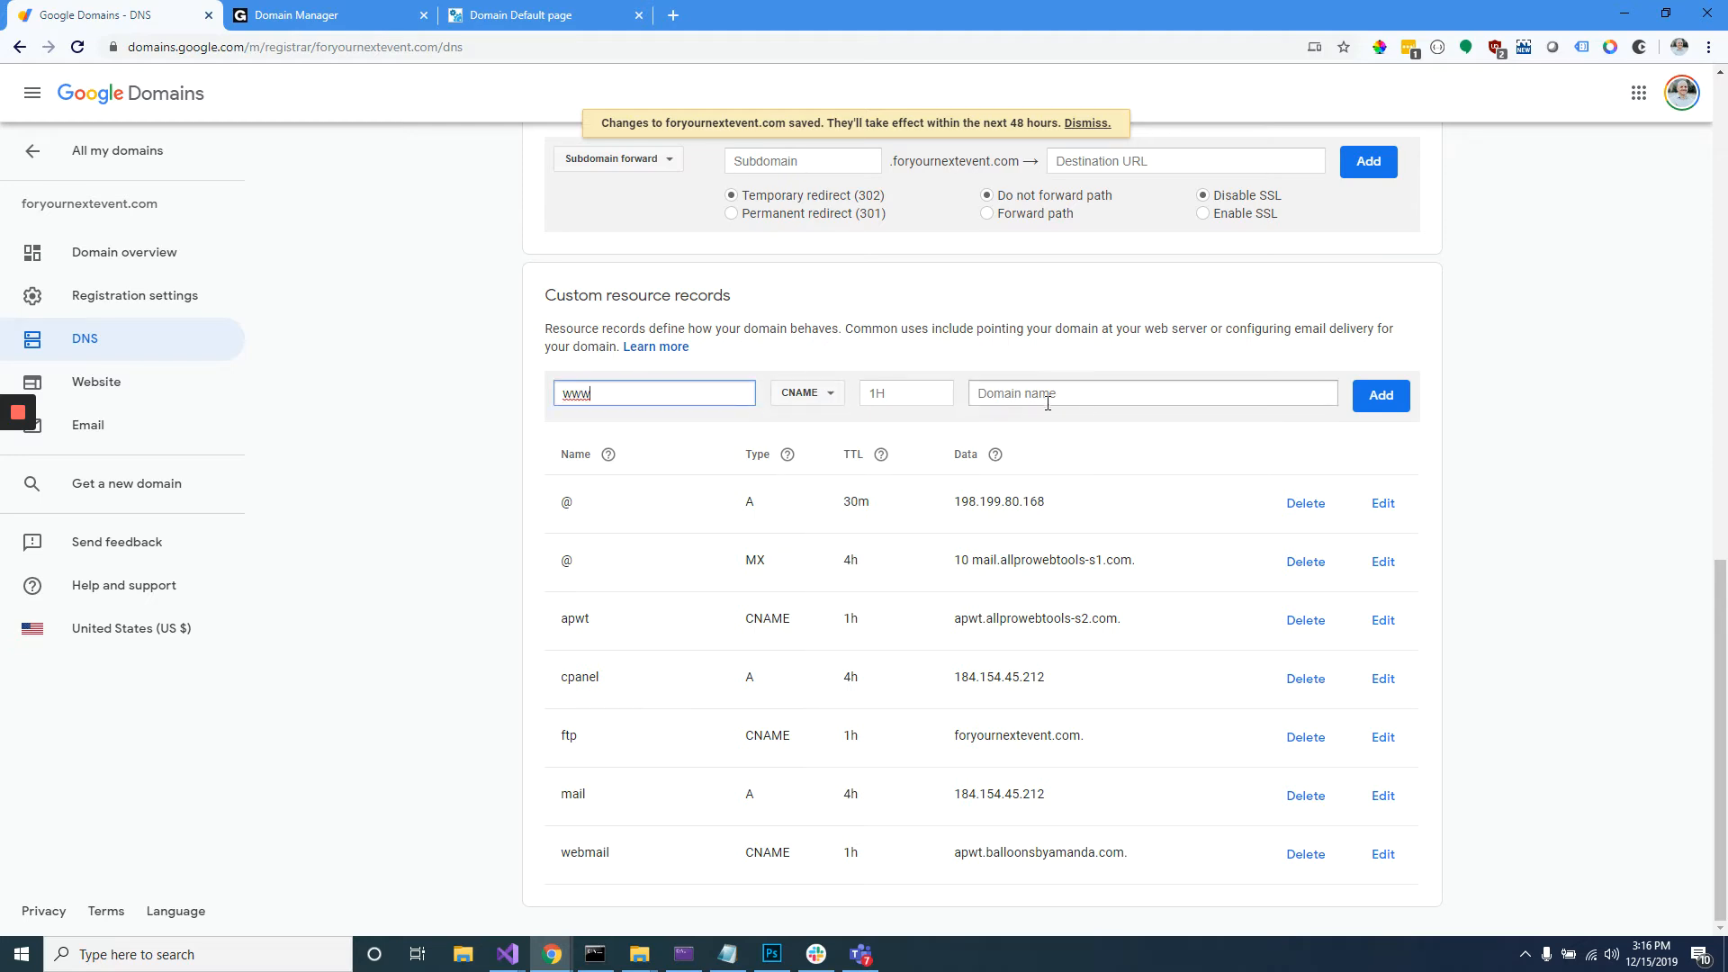
pyautogui.click(1092, 404)
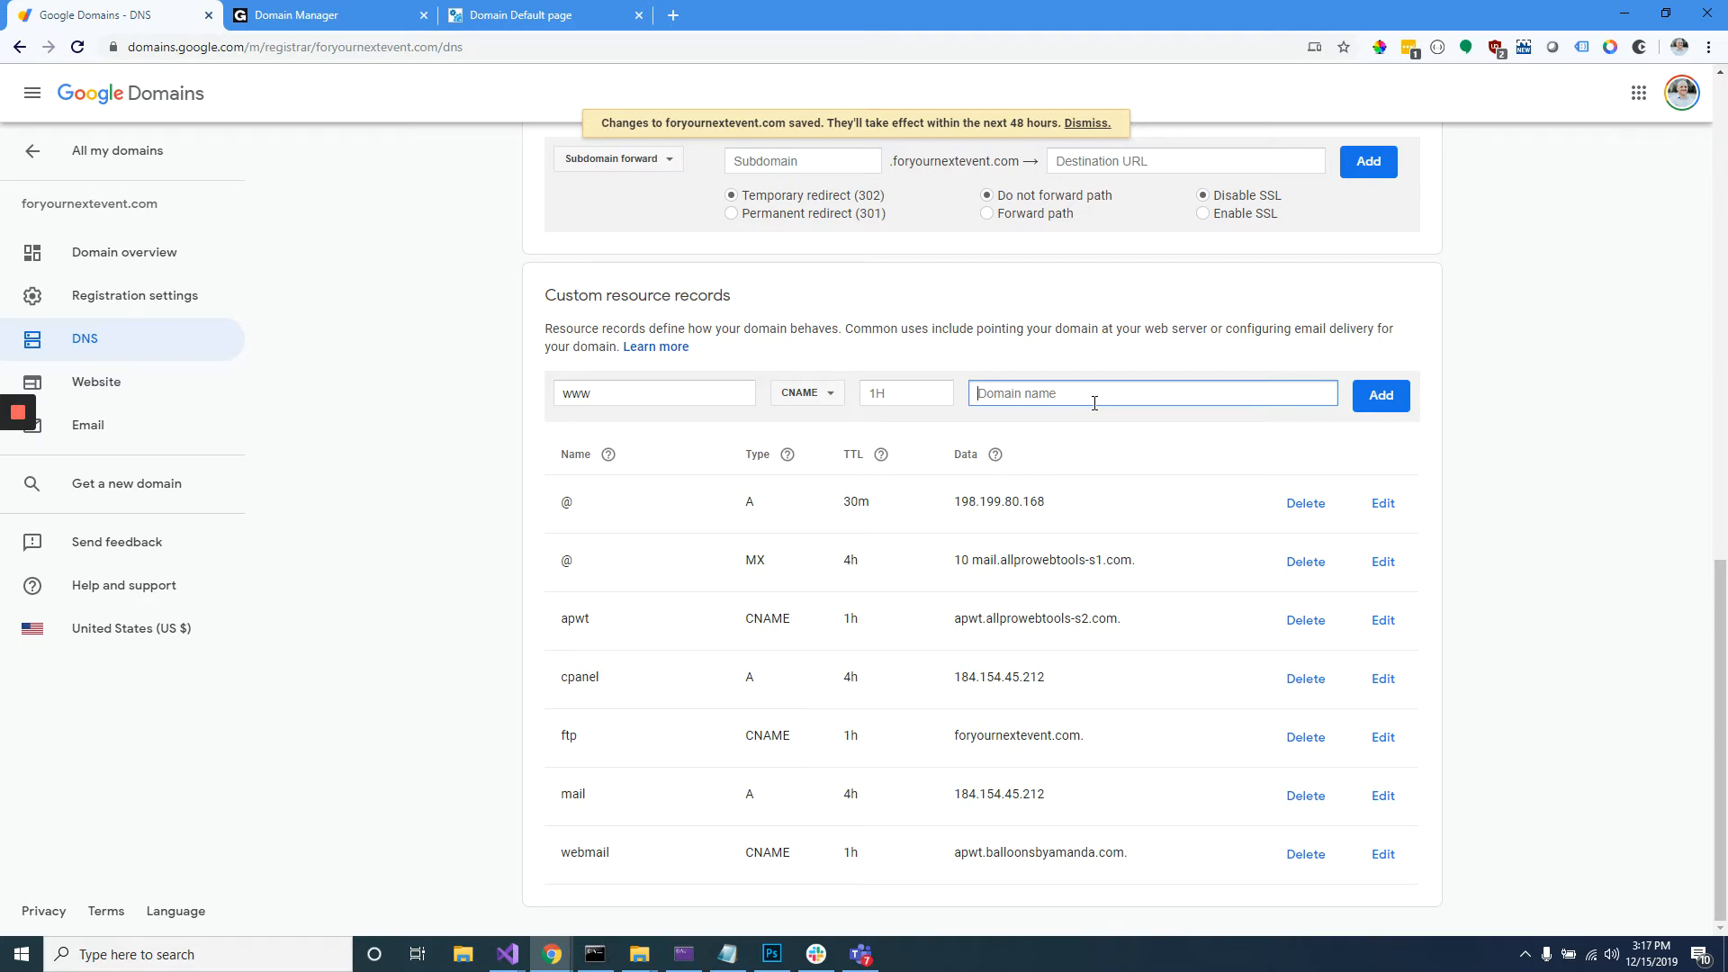
pyautogui.write('foryournextevent.com')
pyautogui.click(1363, 402)
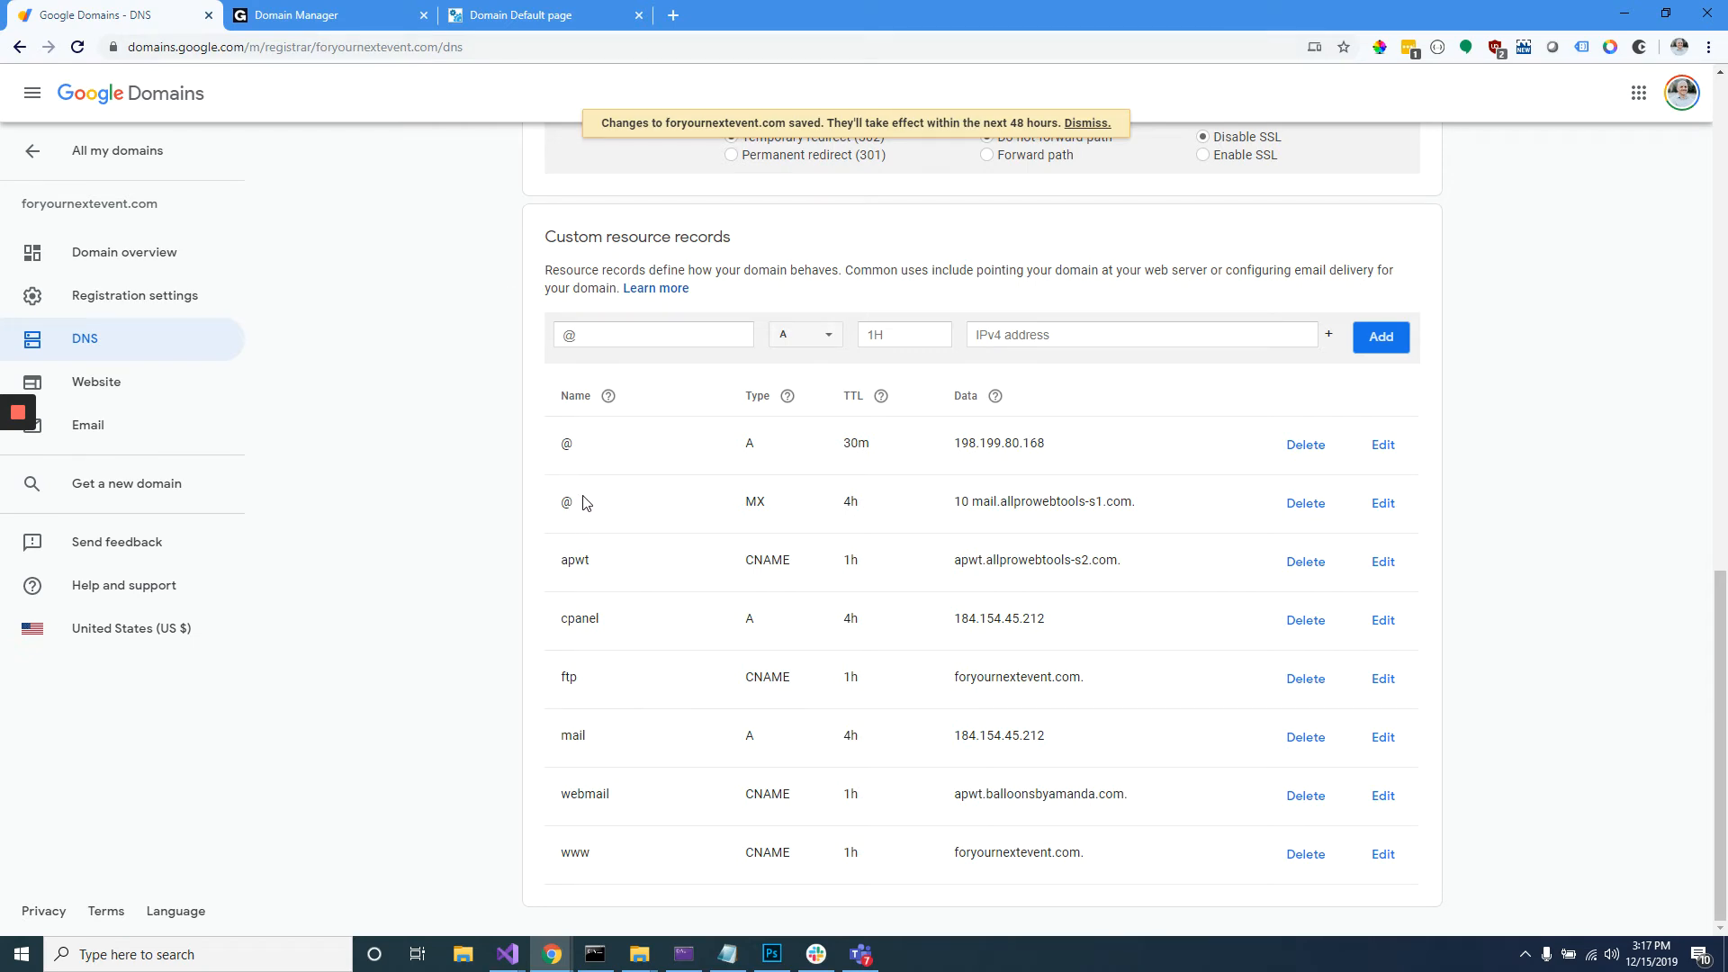
# Close the default-page tab and open the settings of balloondeliveryonline.com from the GoDaddy domain list
pyautogui.click(648, 18)
pyautogui.click(639, 16)
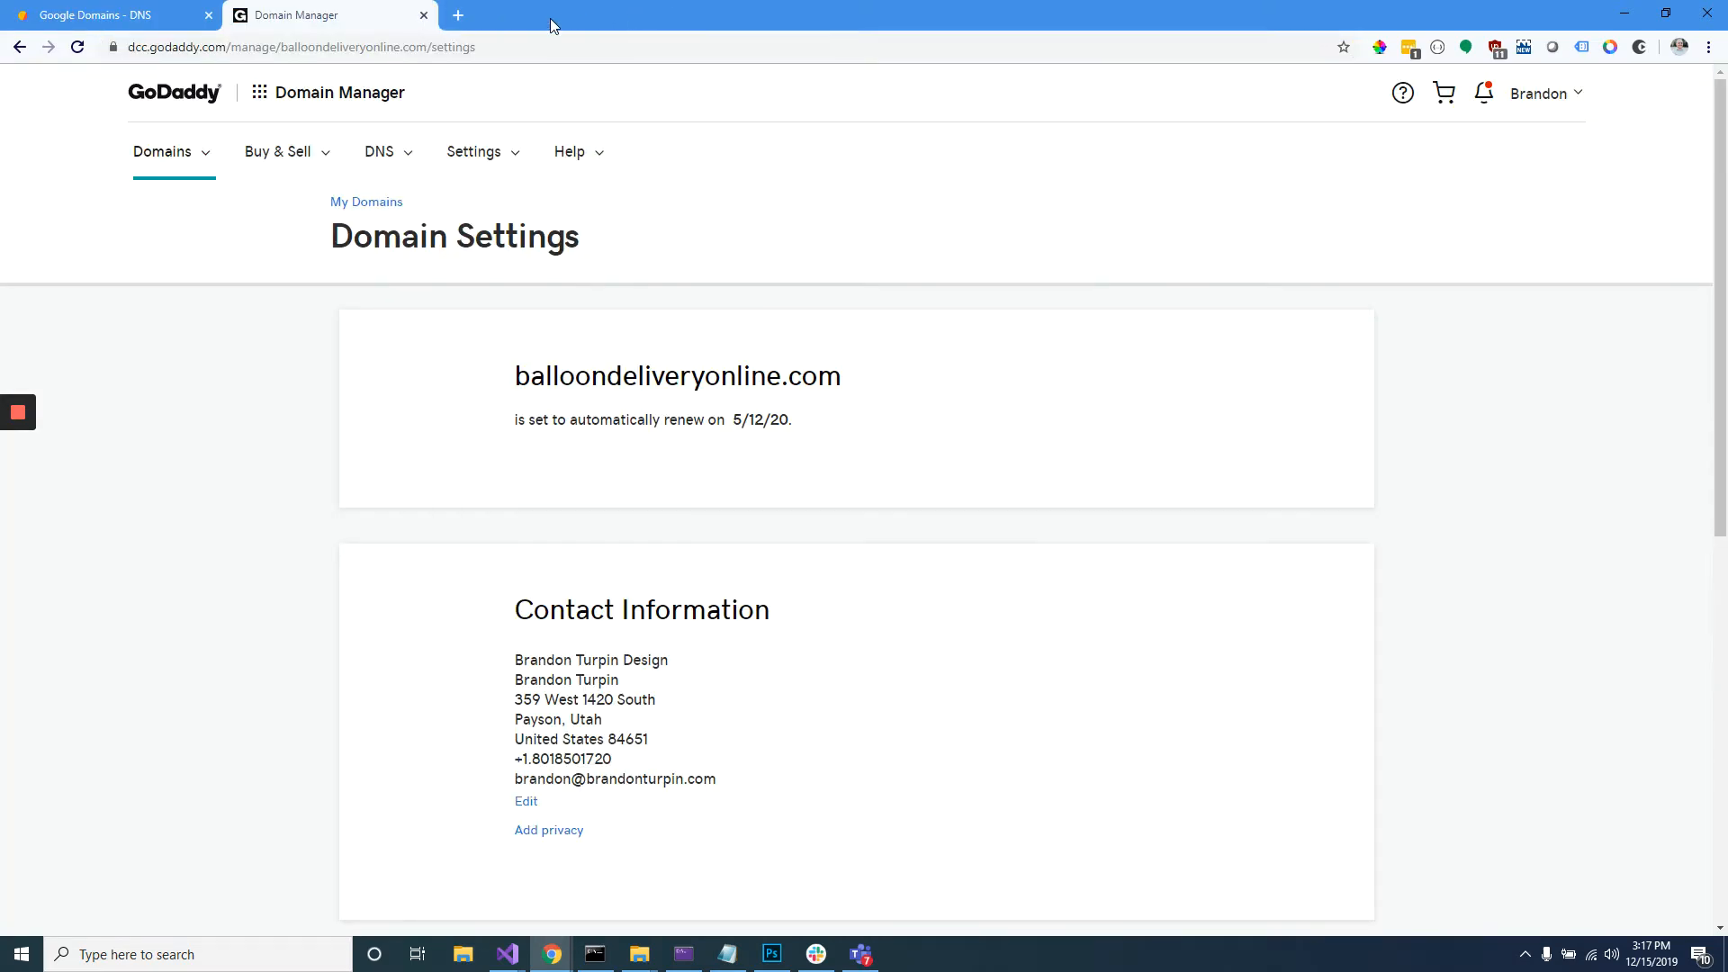
pyautogui.click(262, 94)
pyautogui.click(216, 225)
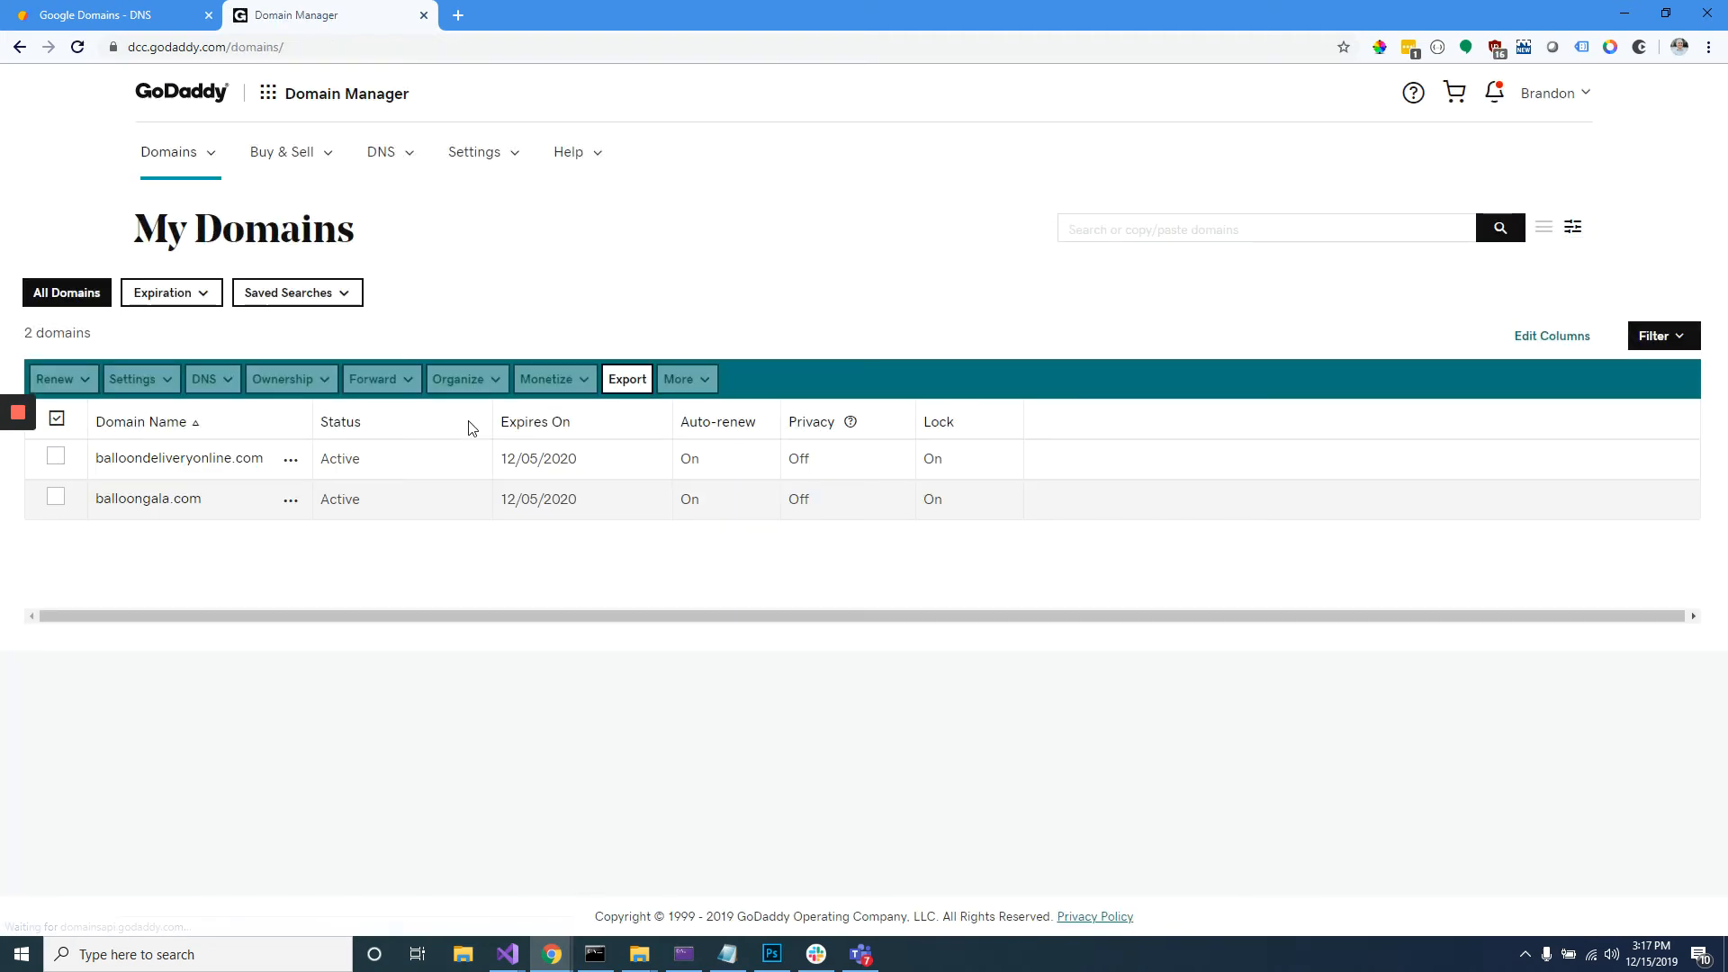
pyautogui.click(194, 460)
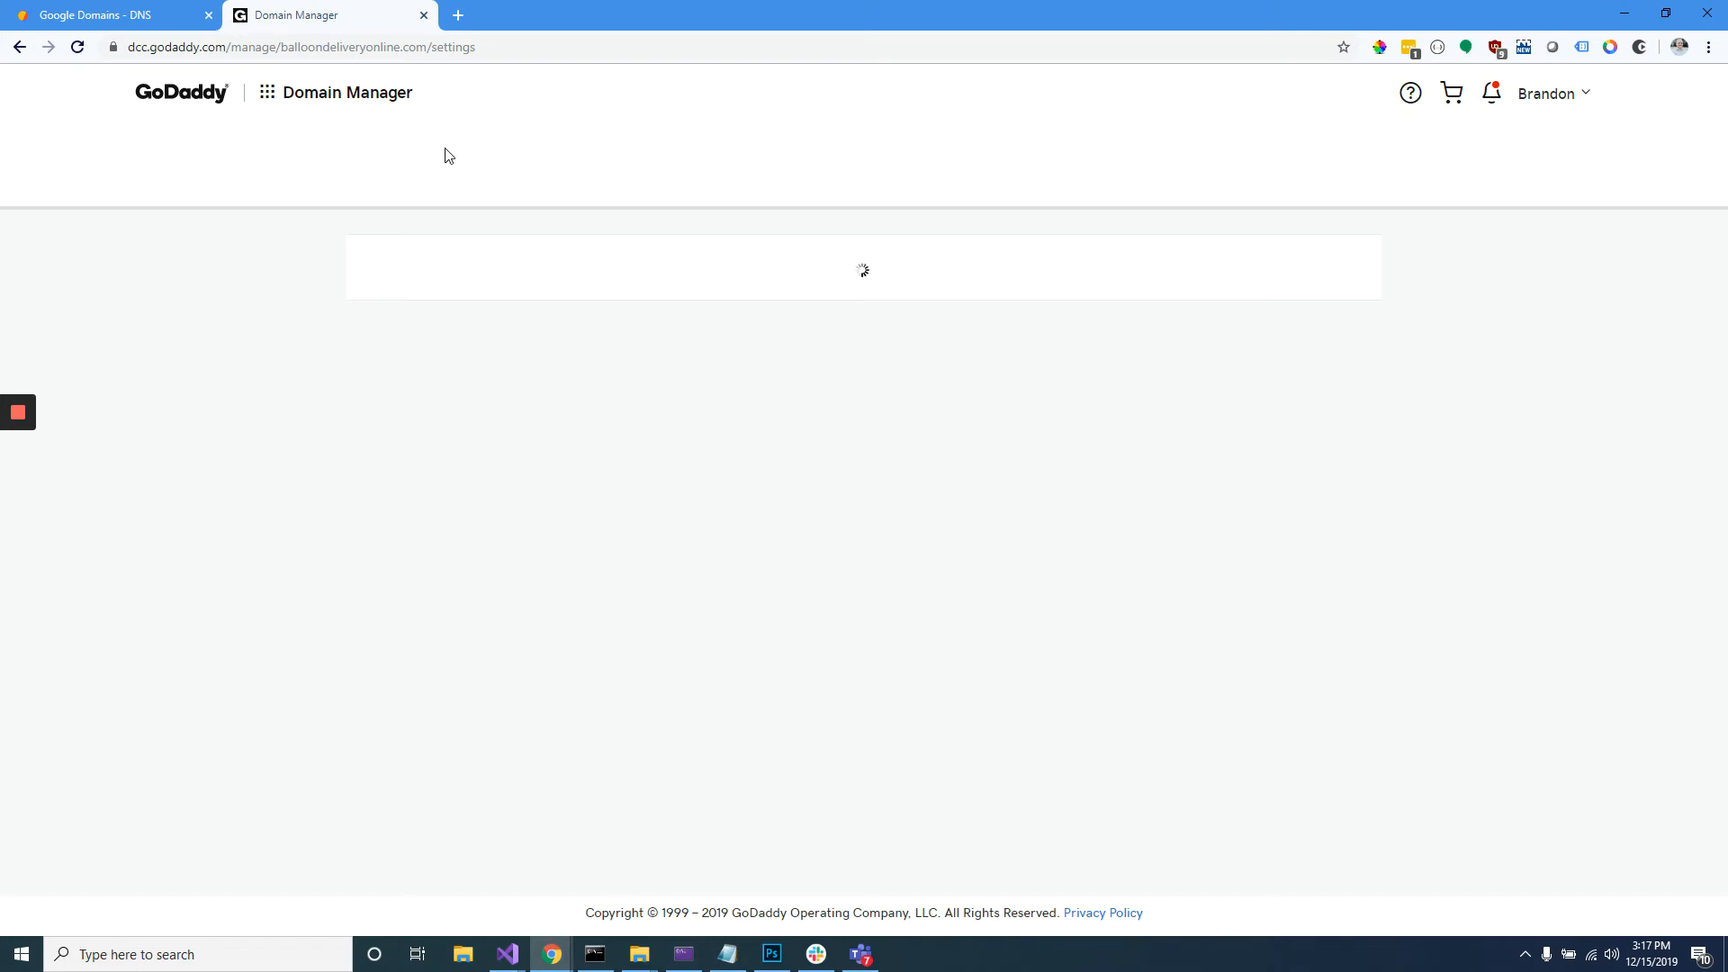
pyautogui.moveTo(18, 419)
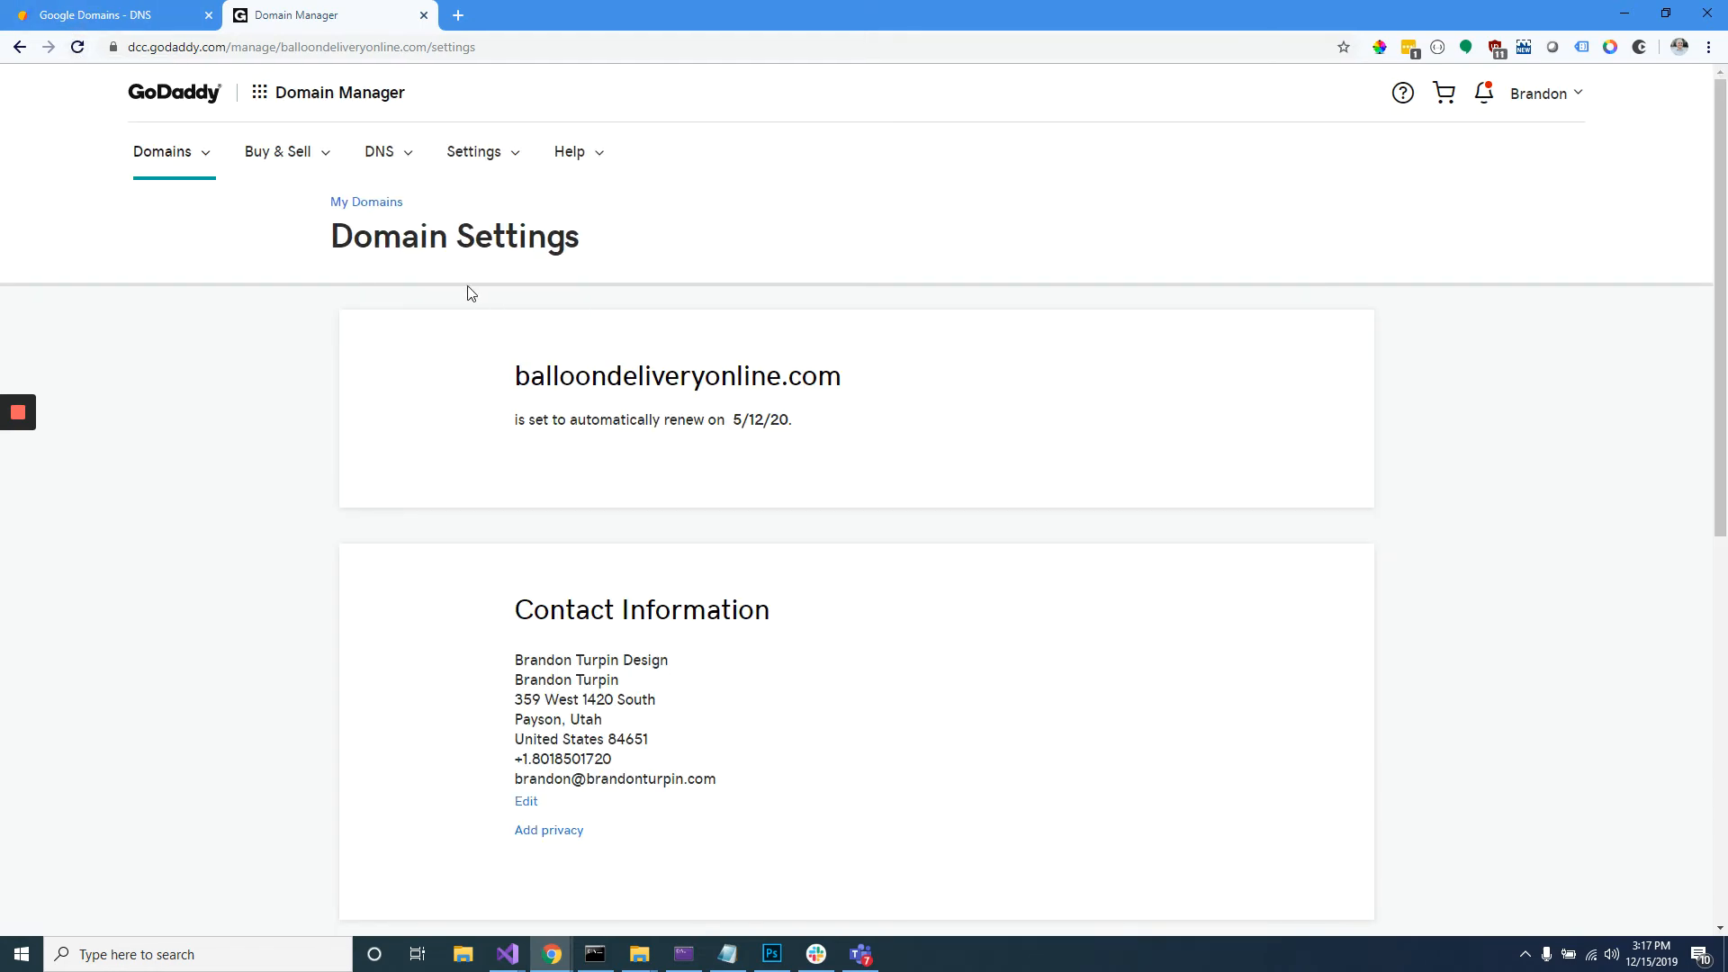
# Open the DNS management page for balloondeliveryonline.com
pyautogui.click(382, 155)
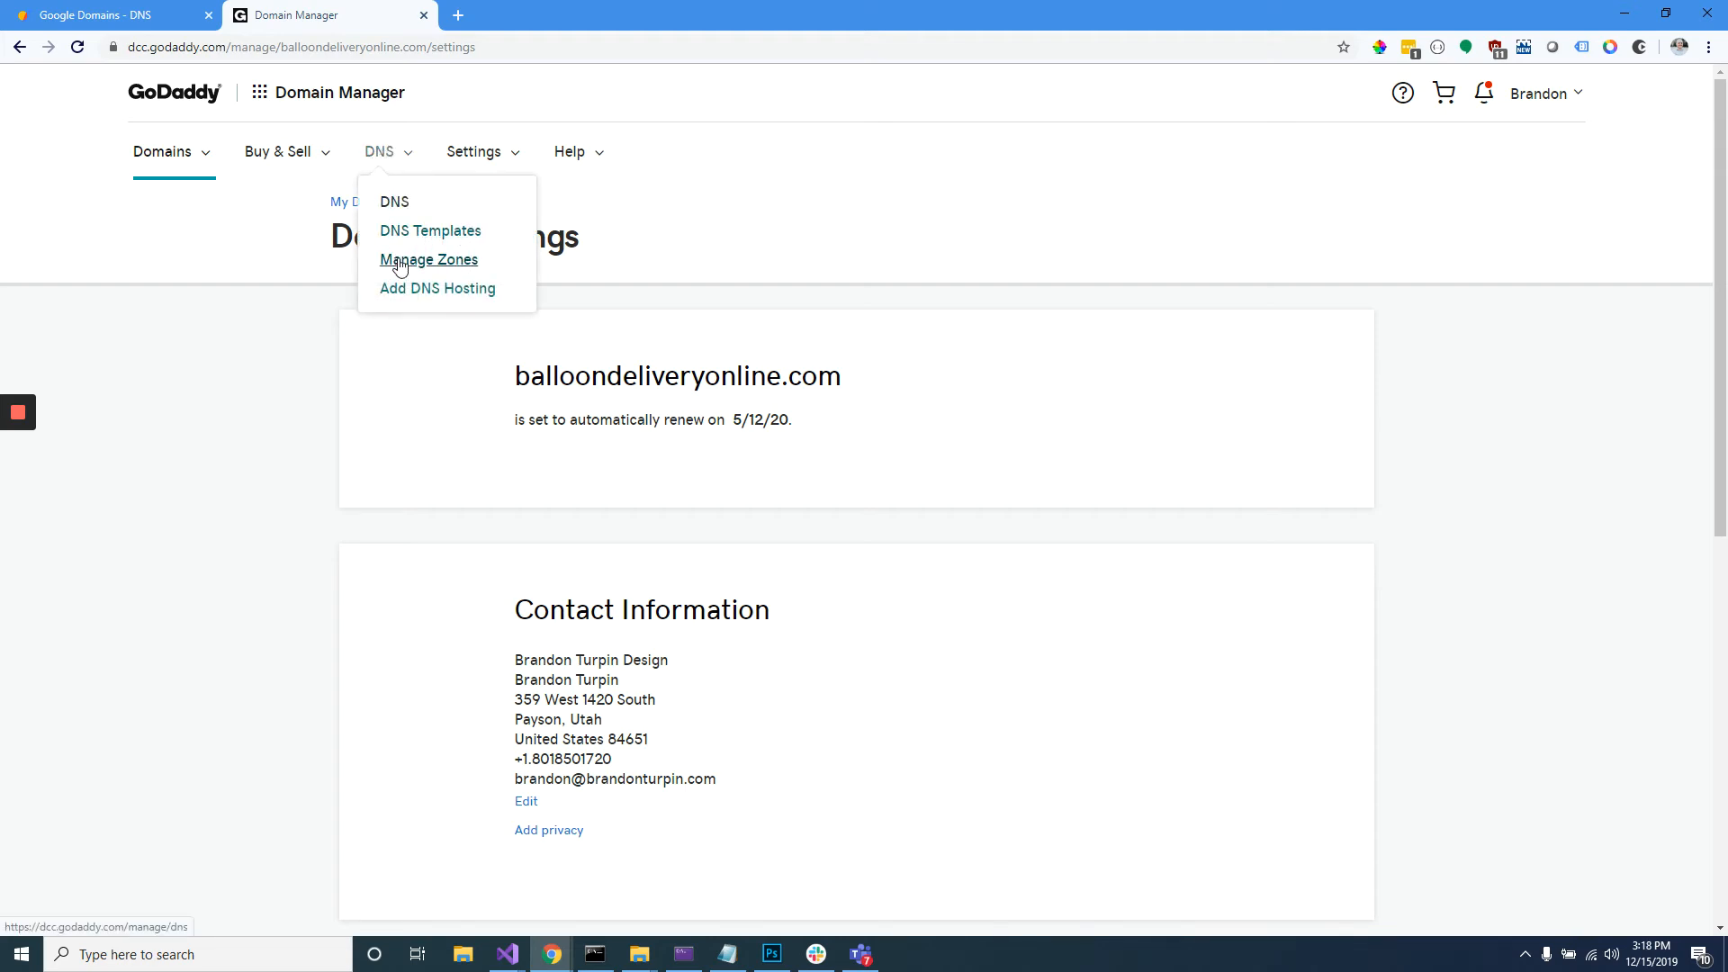
pyautogui.scroll(-8, 424, 447)
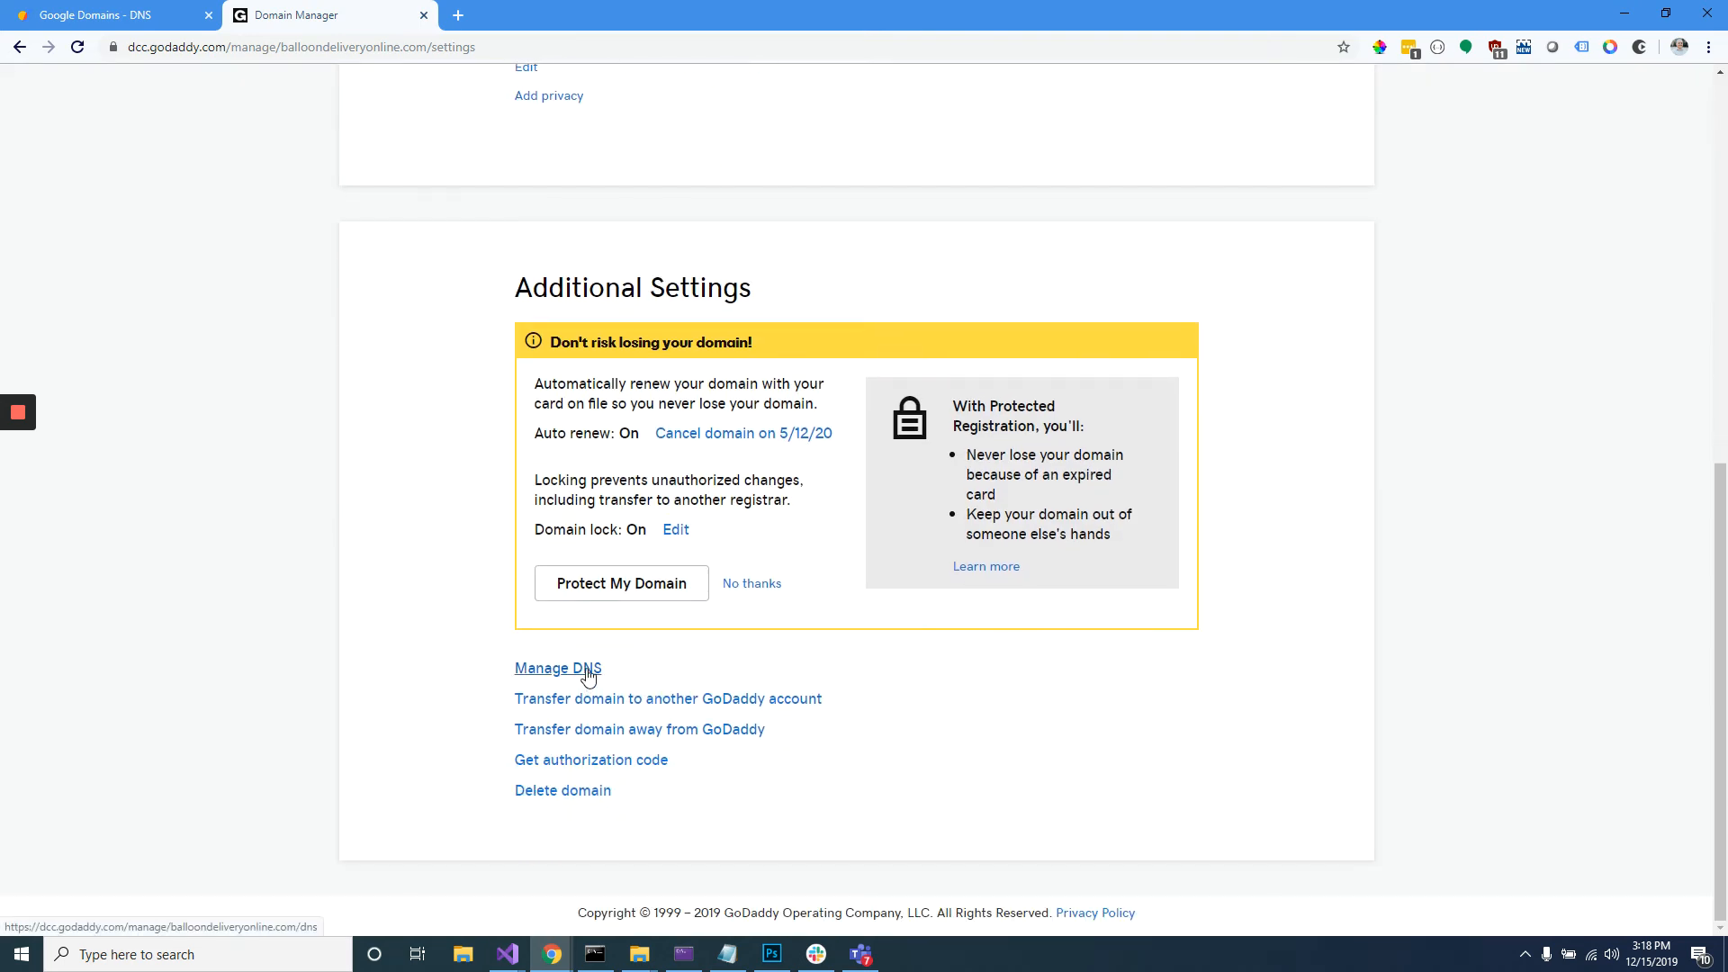
pyautogui.click(586, 668)
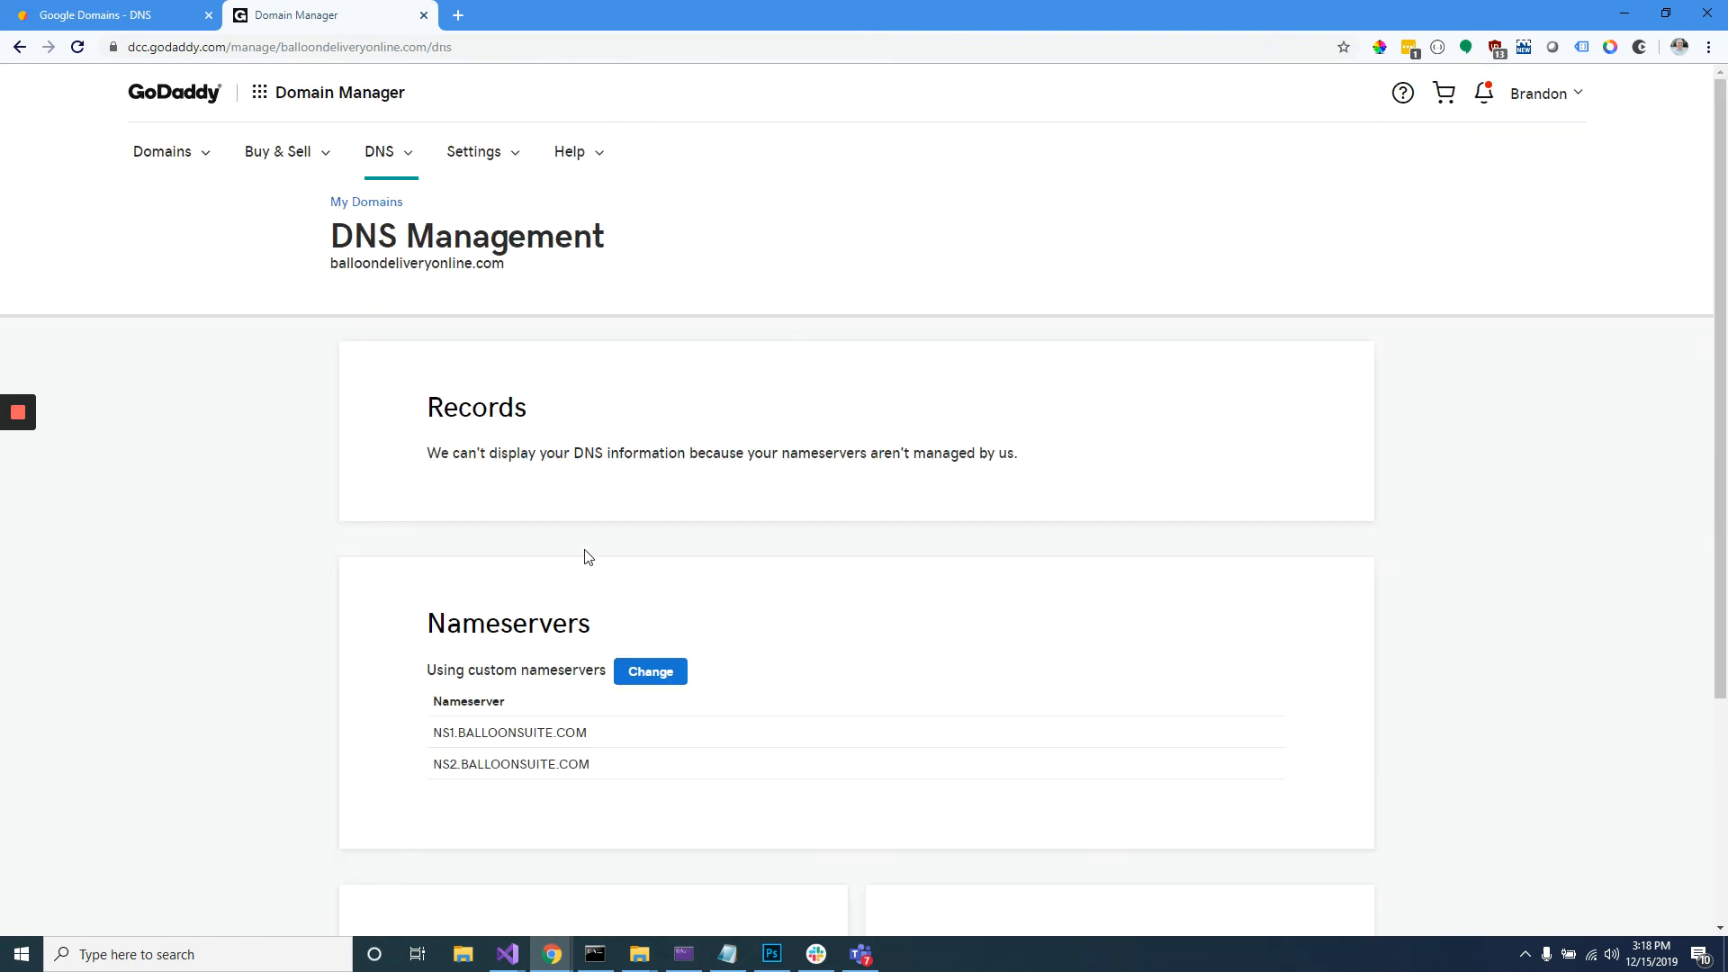
# Change balloondeliveryonline.com from custom nameservers to the GoDaddy nameservers and save the choice
pyautogui.scroll(-4, 586, 556)
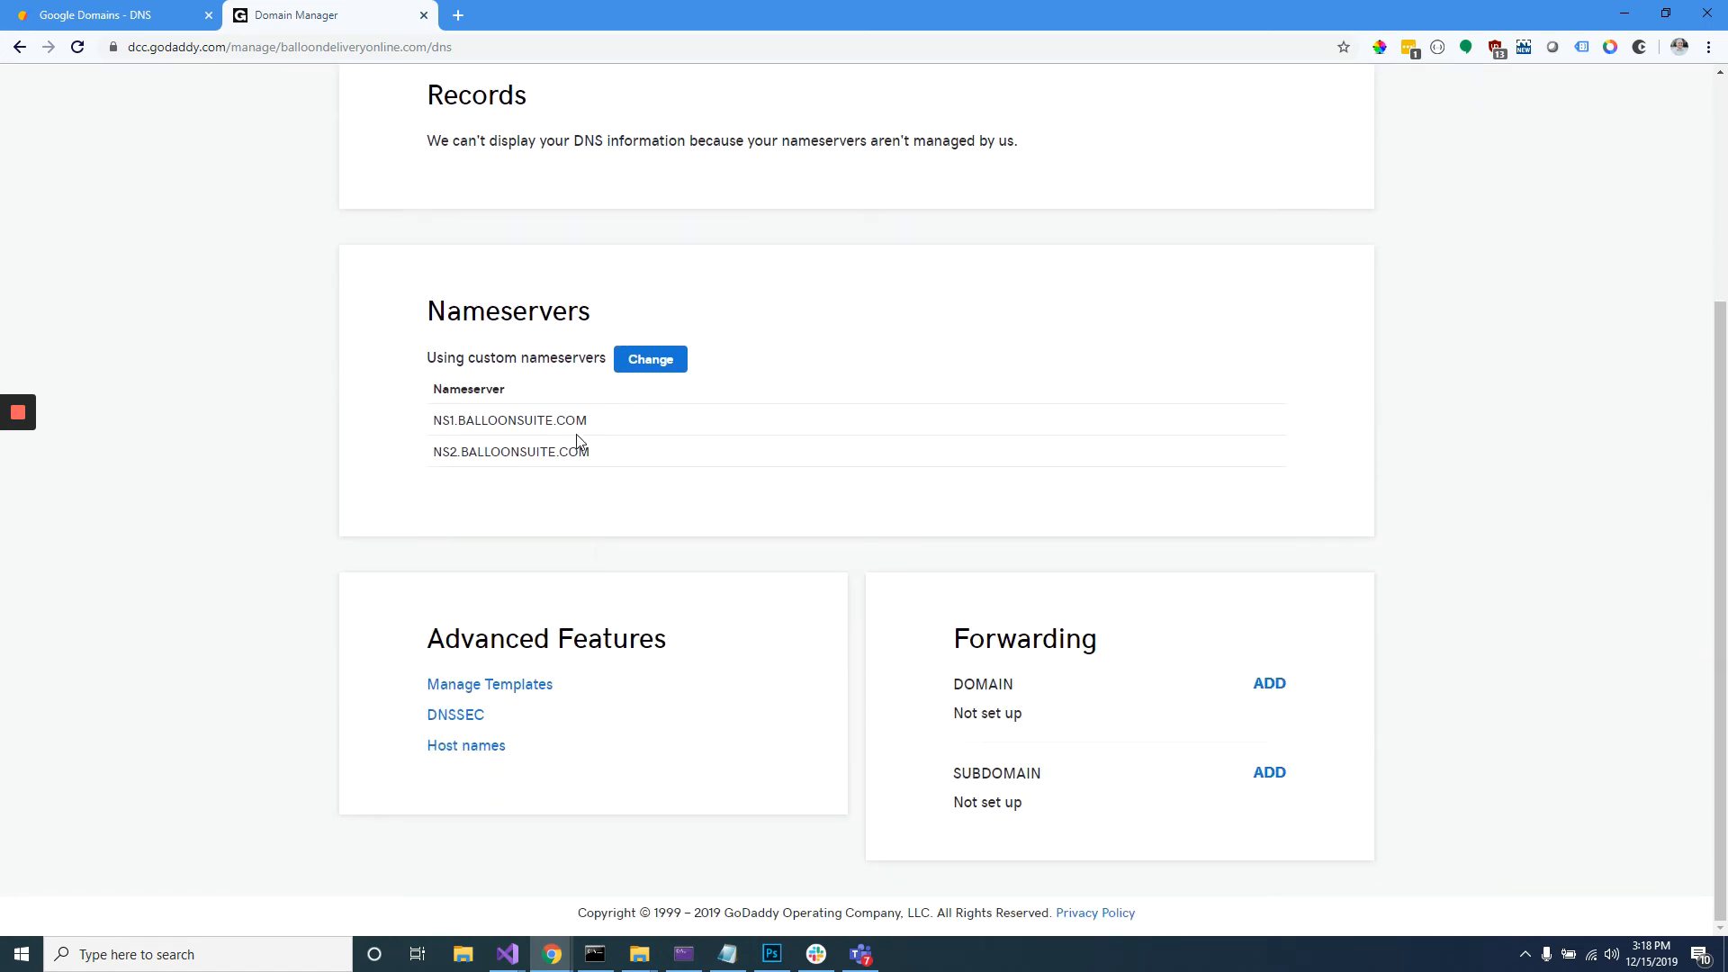
pyautogui.moveTo(432, 432); pyautogui.dragTo(641, 397)
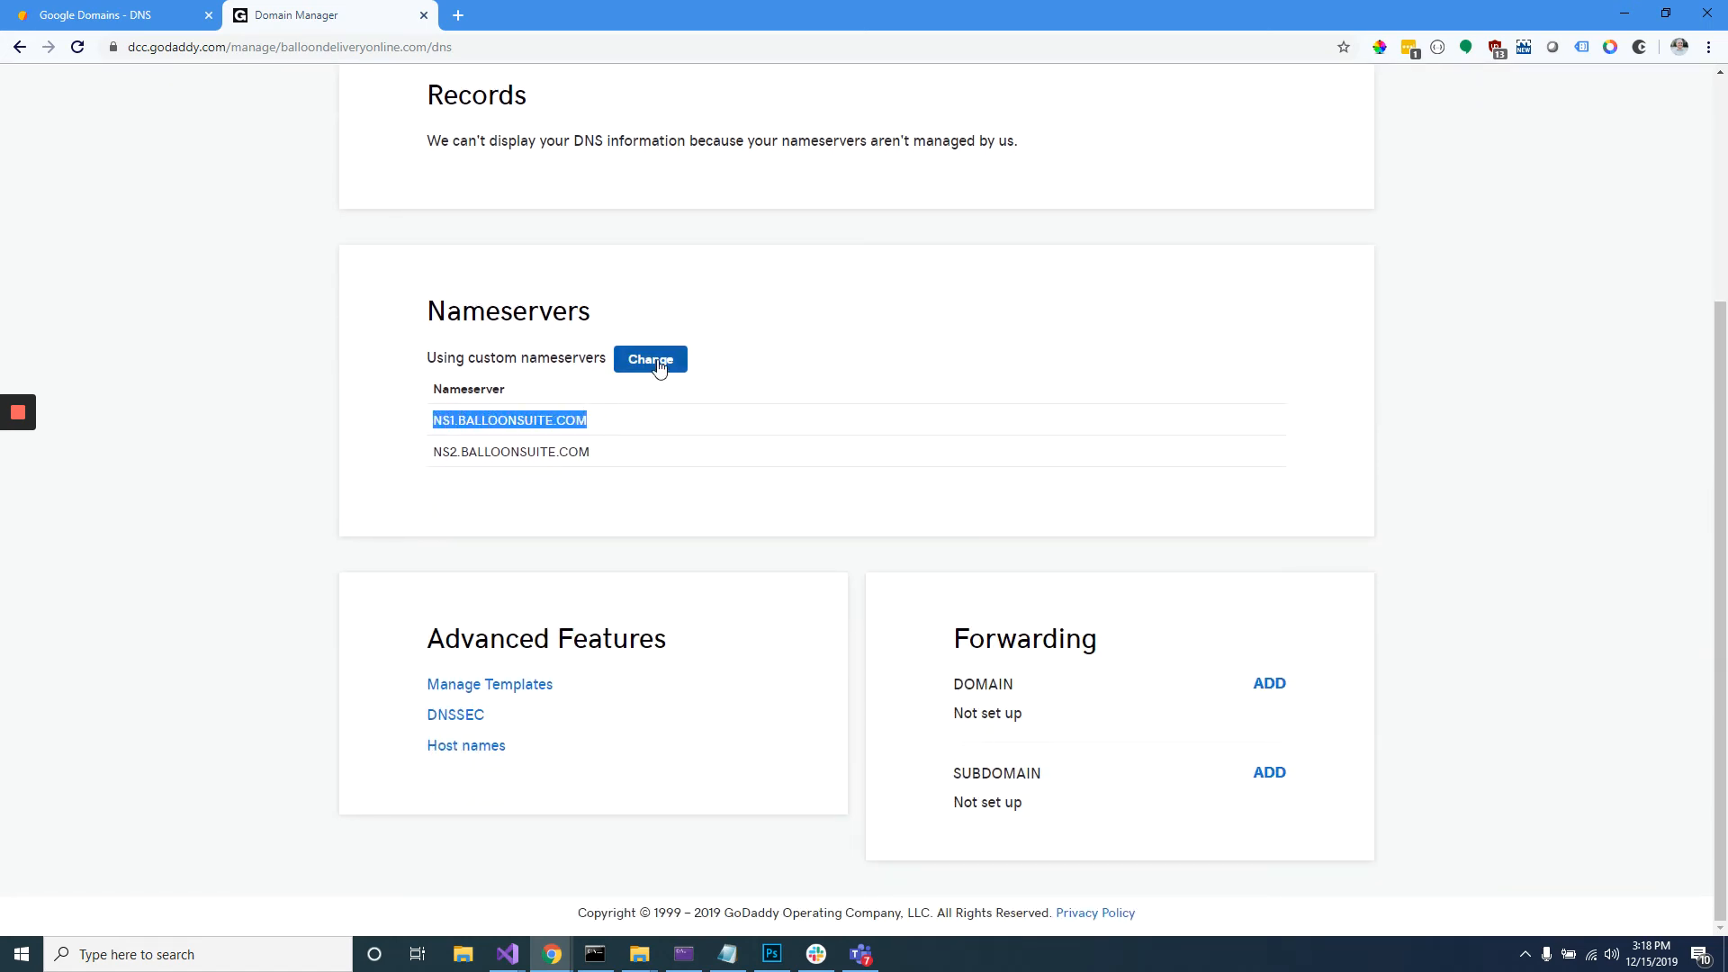
pyautogui.click(657, 363)
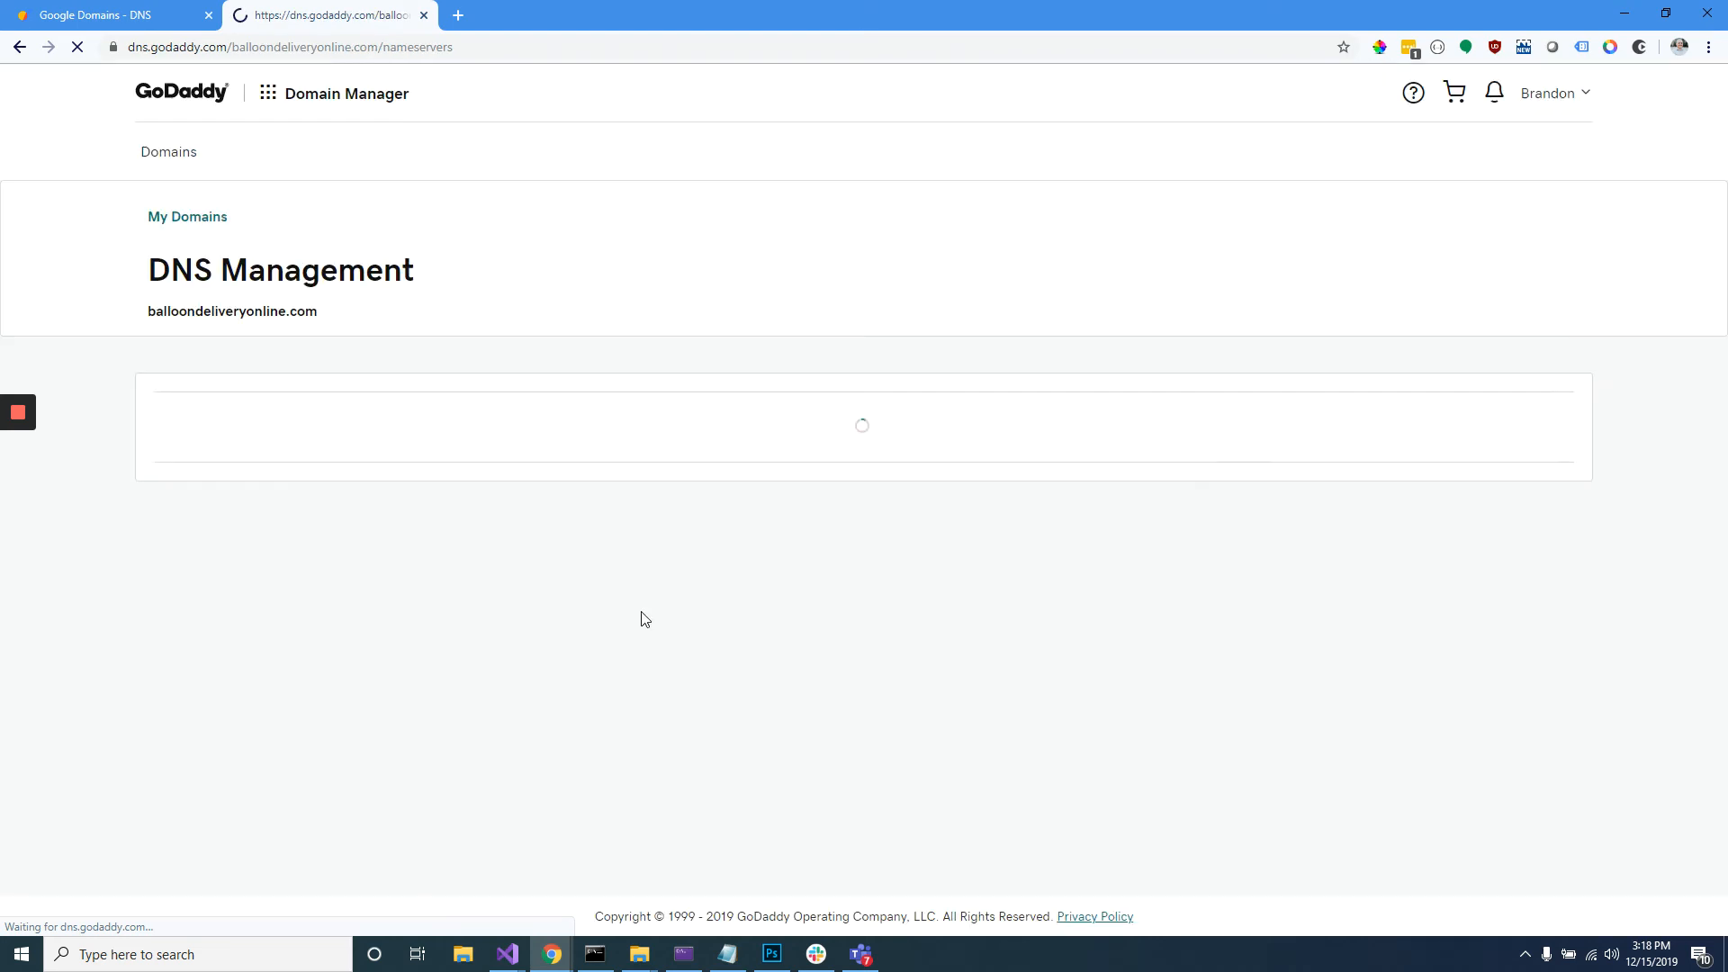
pyautogui.click(241, 438)
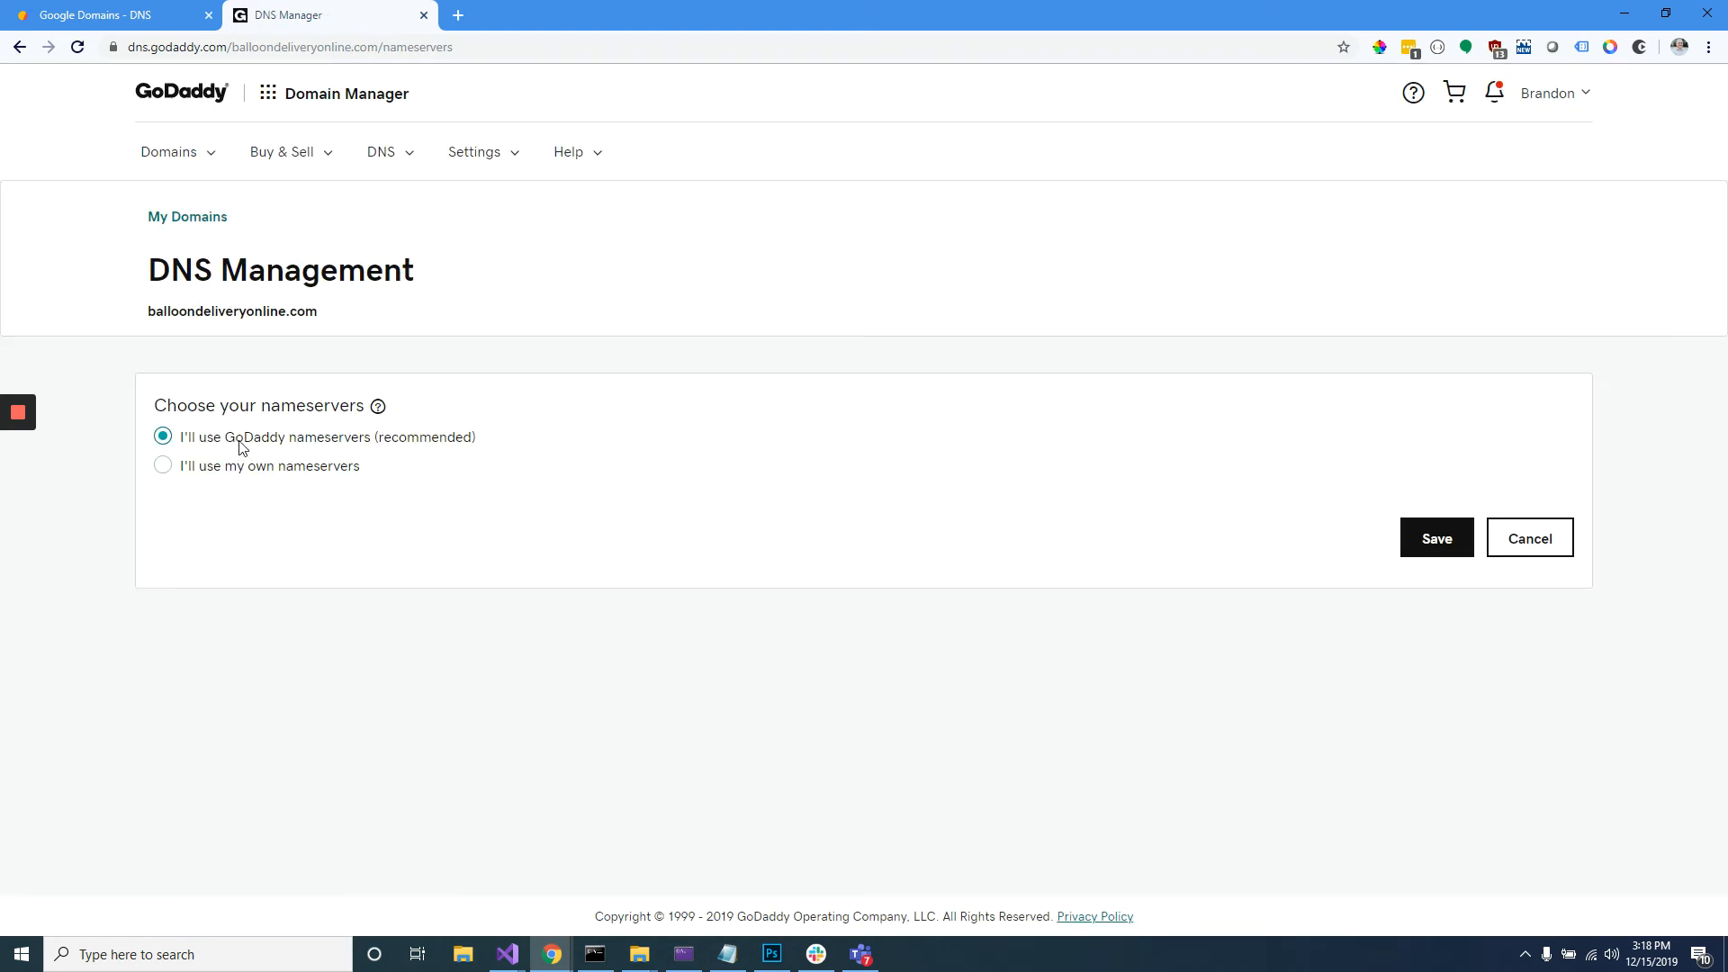
pyautogui.click(1434, 543)
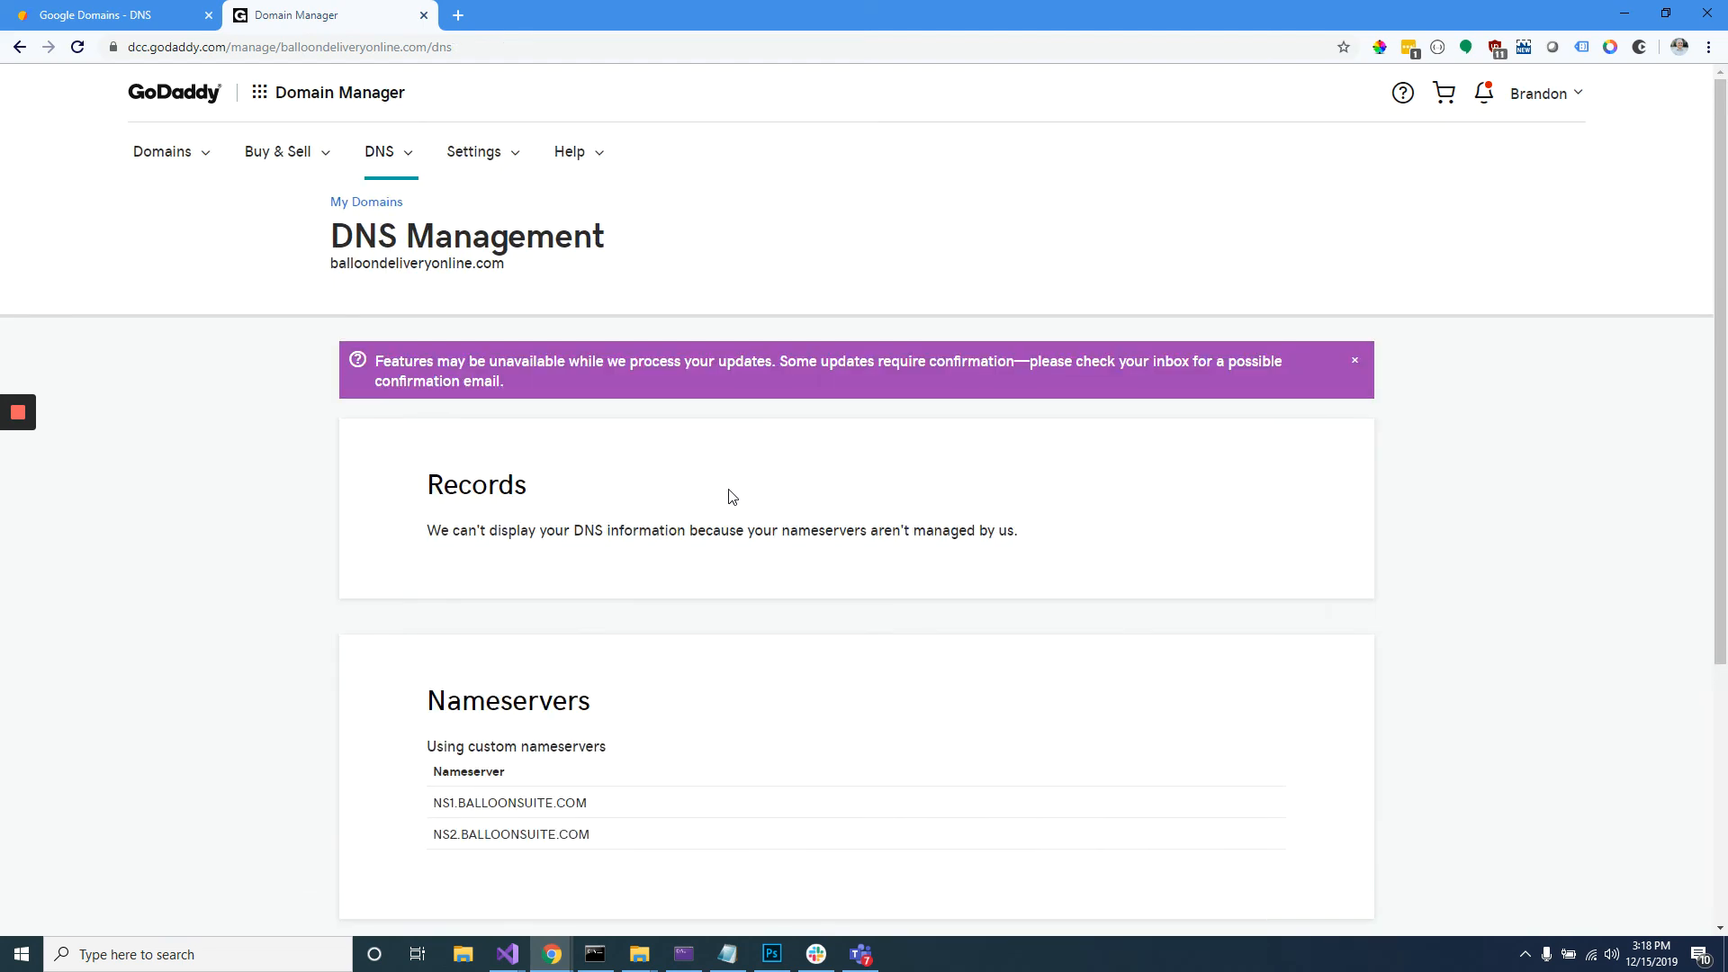
# Check the Records and Nameservers sections and reload the DNS management page to refresh them
pyautogui.scroll(-5, 729, 494)
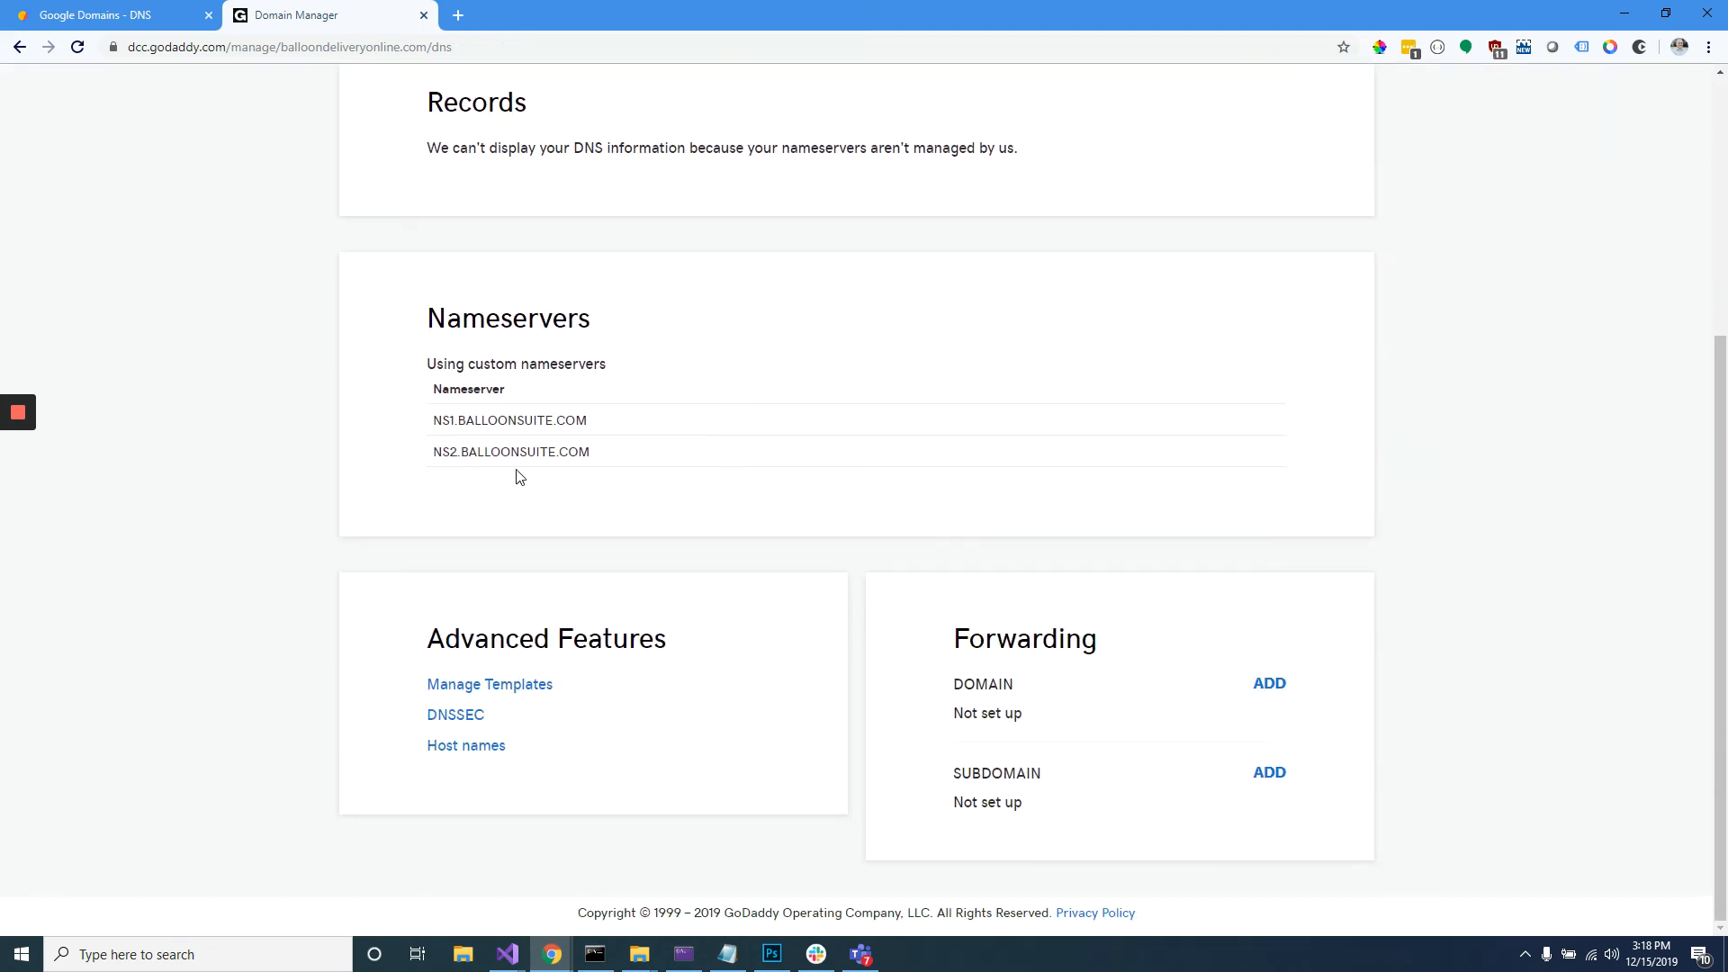
pyautogui.scroll(3, 518, 486)
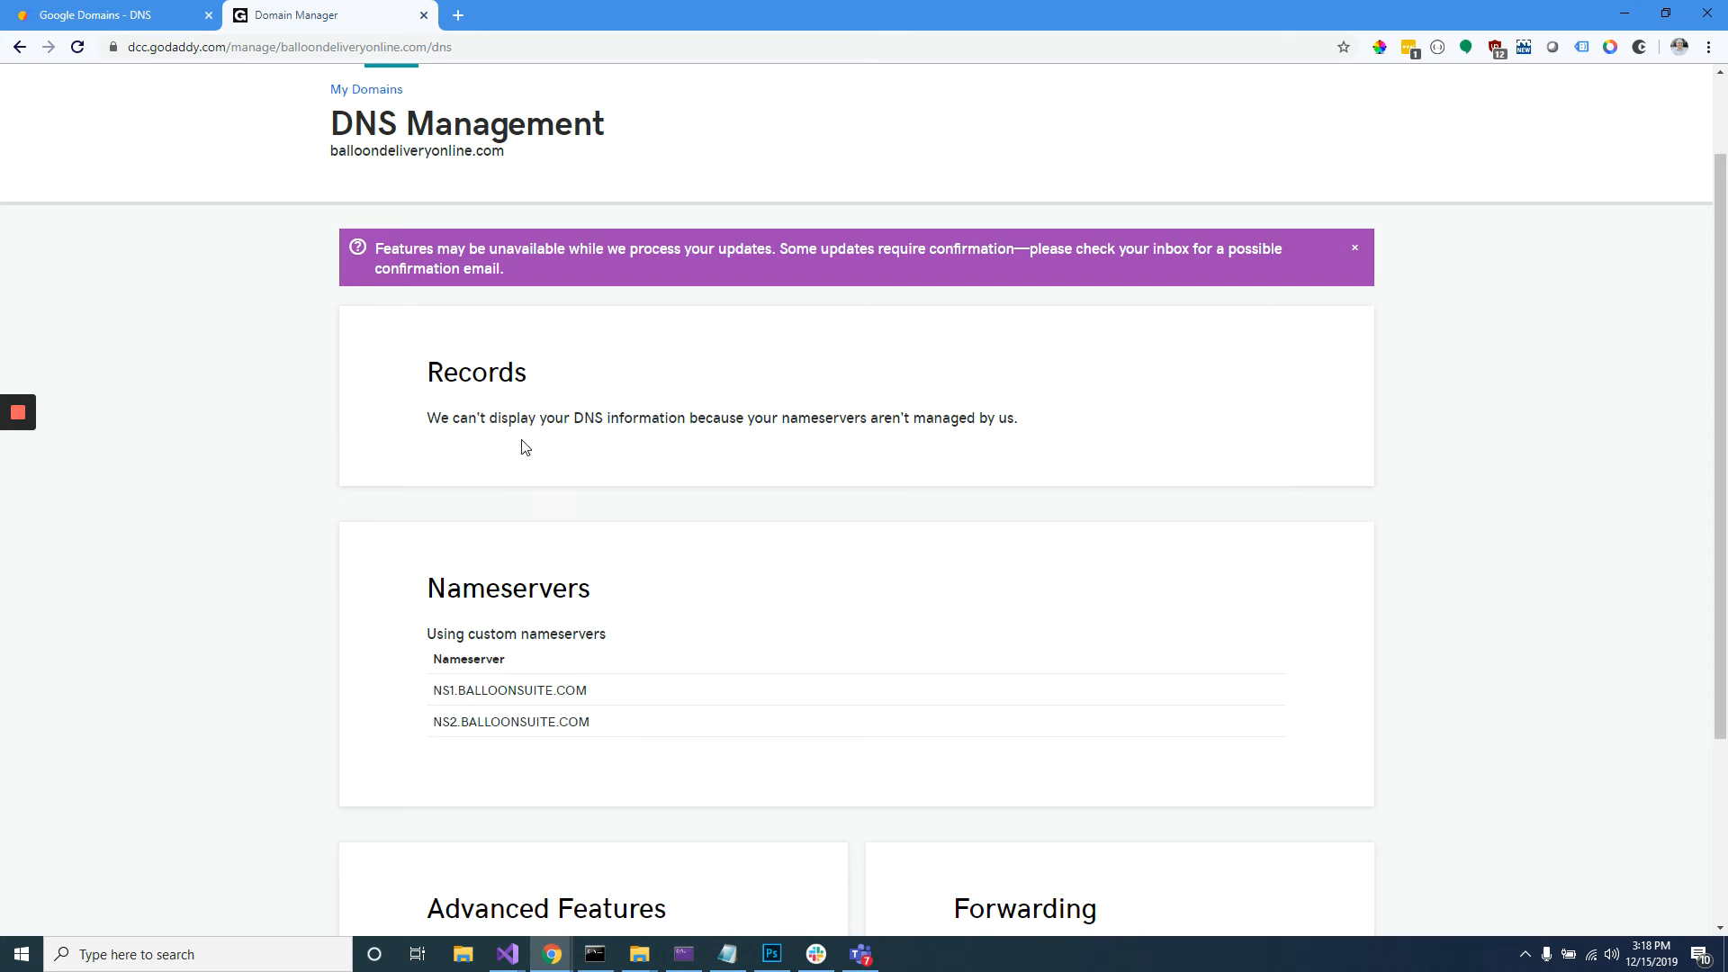
pyautogui.scroll(2, 526, 447)
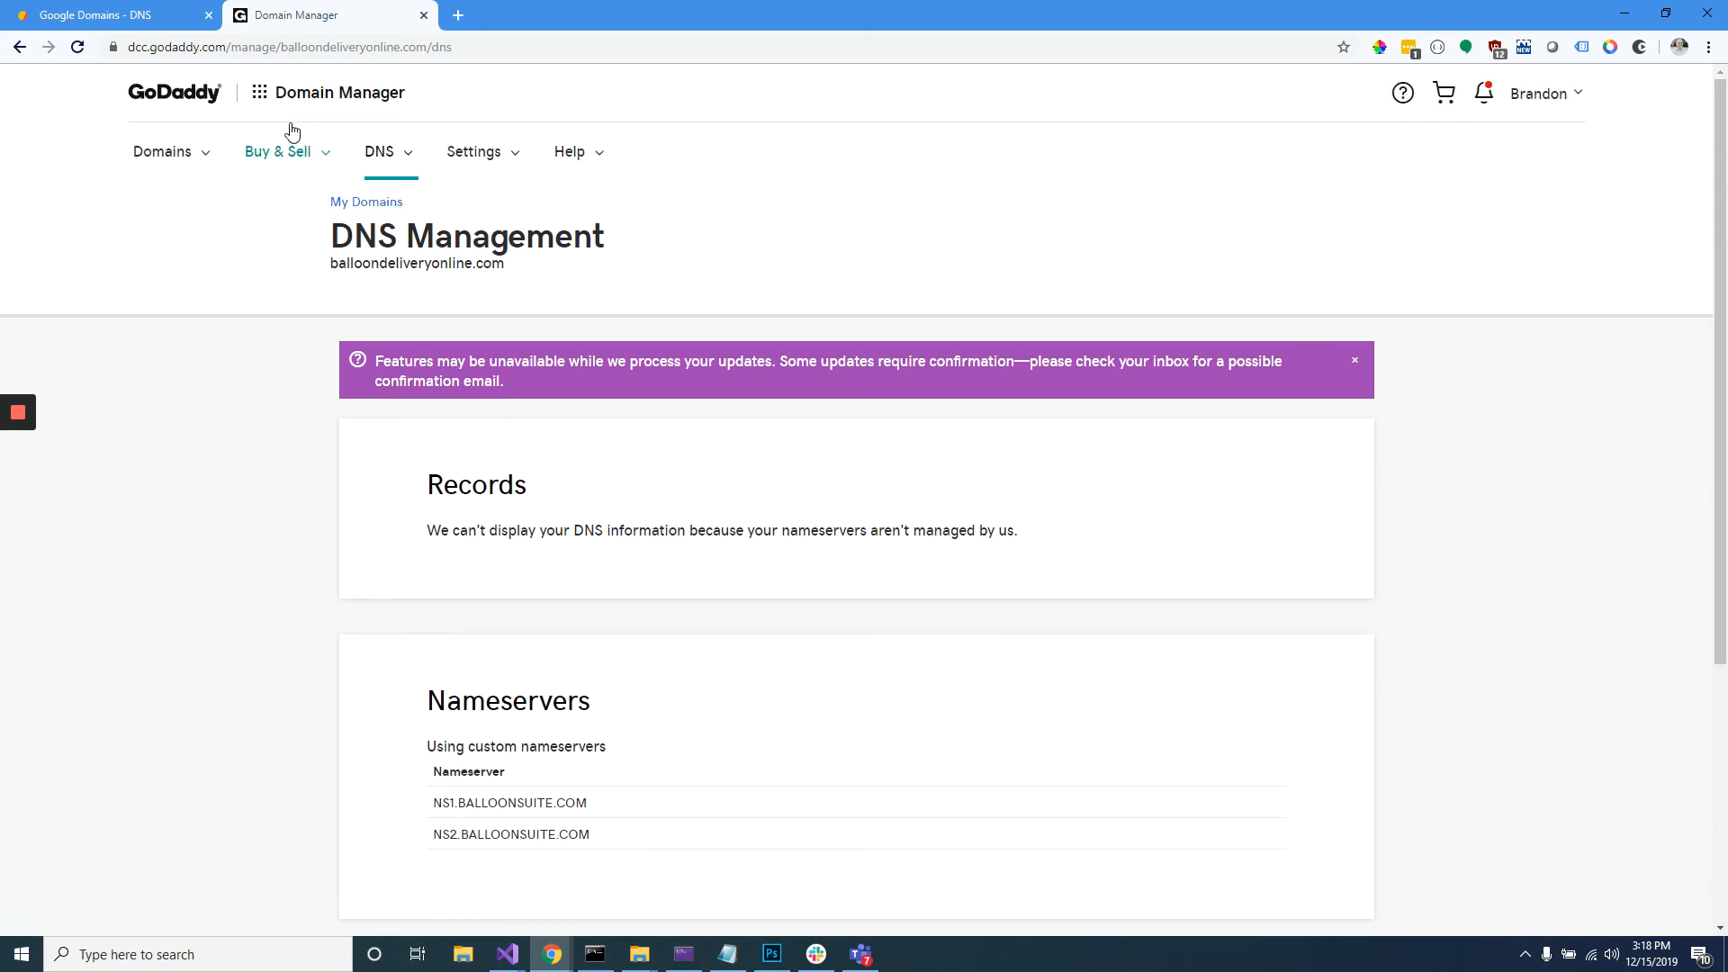
pyautogui.click(78, 47)
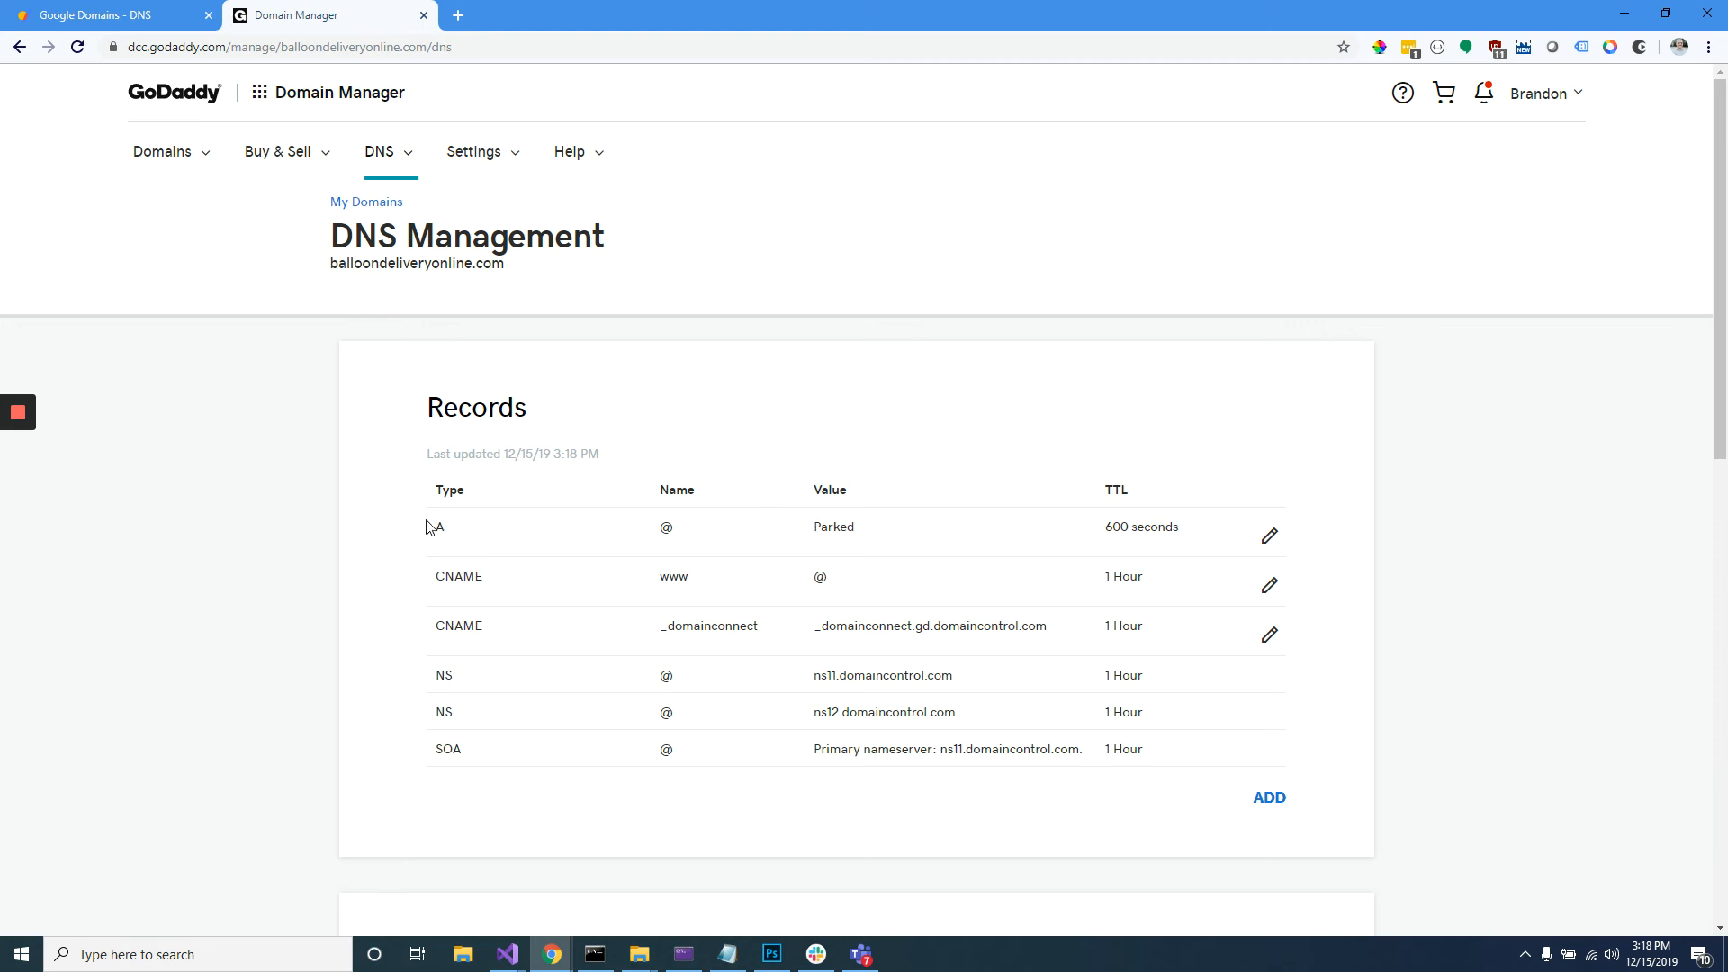
# Edit the @ A record so it points to 198.199.80.168, save it, and check the new value
pyautogui.moveTo(428, 527); pyautogui.dragTo(450, 528)
pyautogui.doubleClick(667, 528)
pyautogui.moveTo(881, 527); pyautogui.dragTo(797, 532)
pyautogui.click(1271, 538)
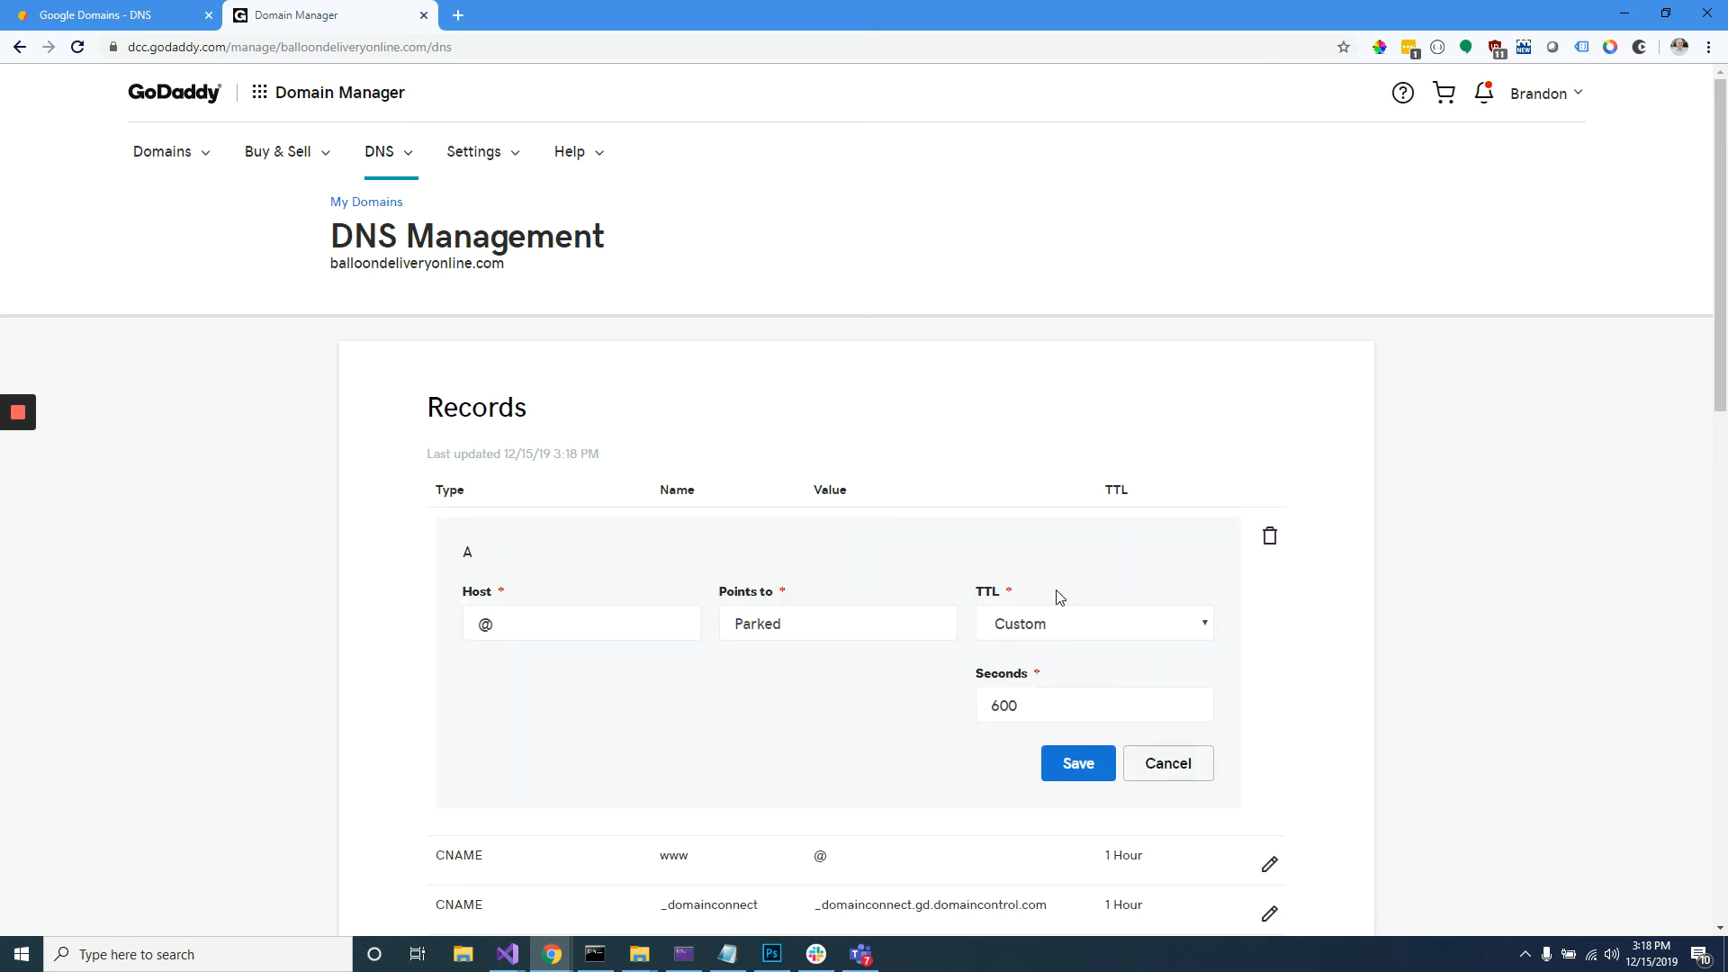
pyautogui.moveTo(812, 620); pyautogui.dragTo(717, 621)
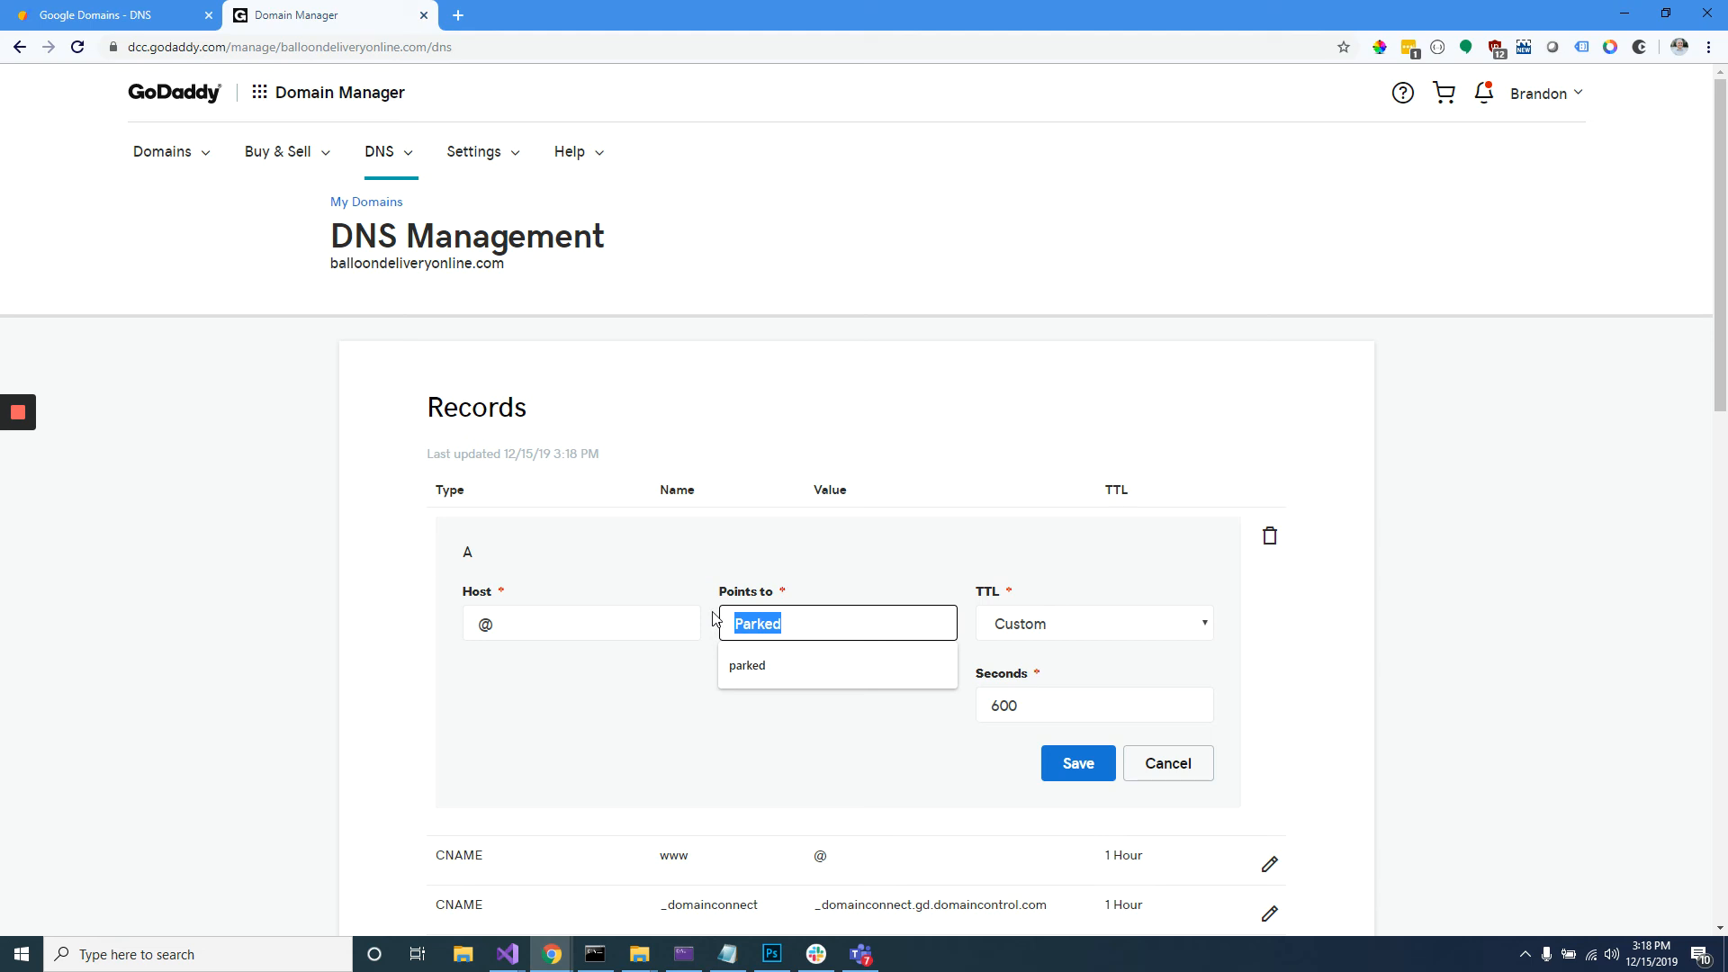
pyautogui.write('198.199.80.168')
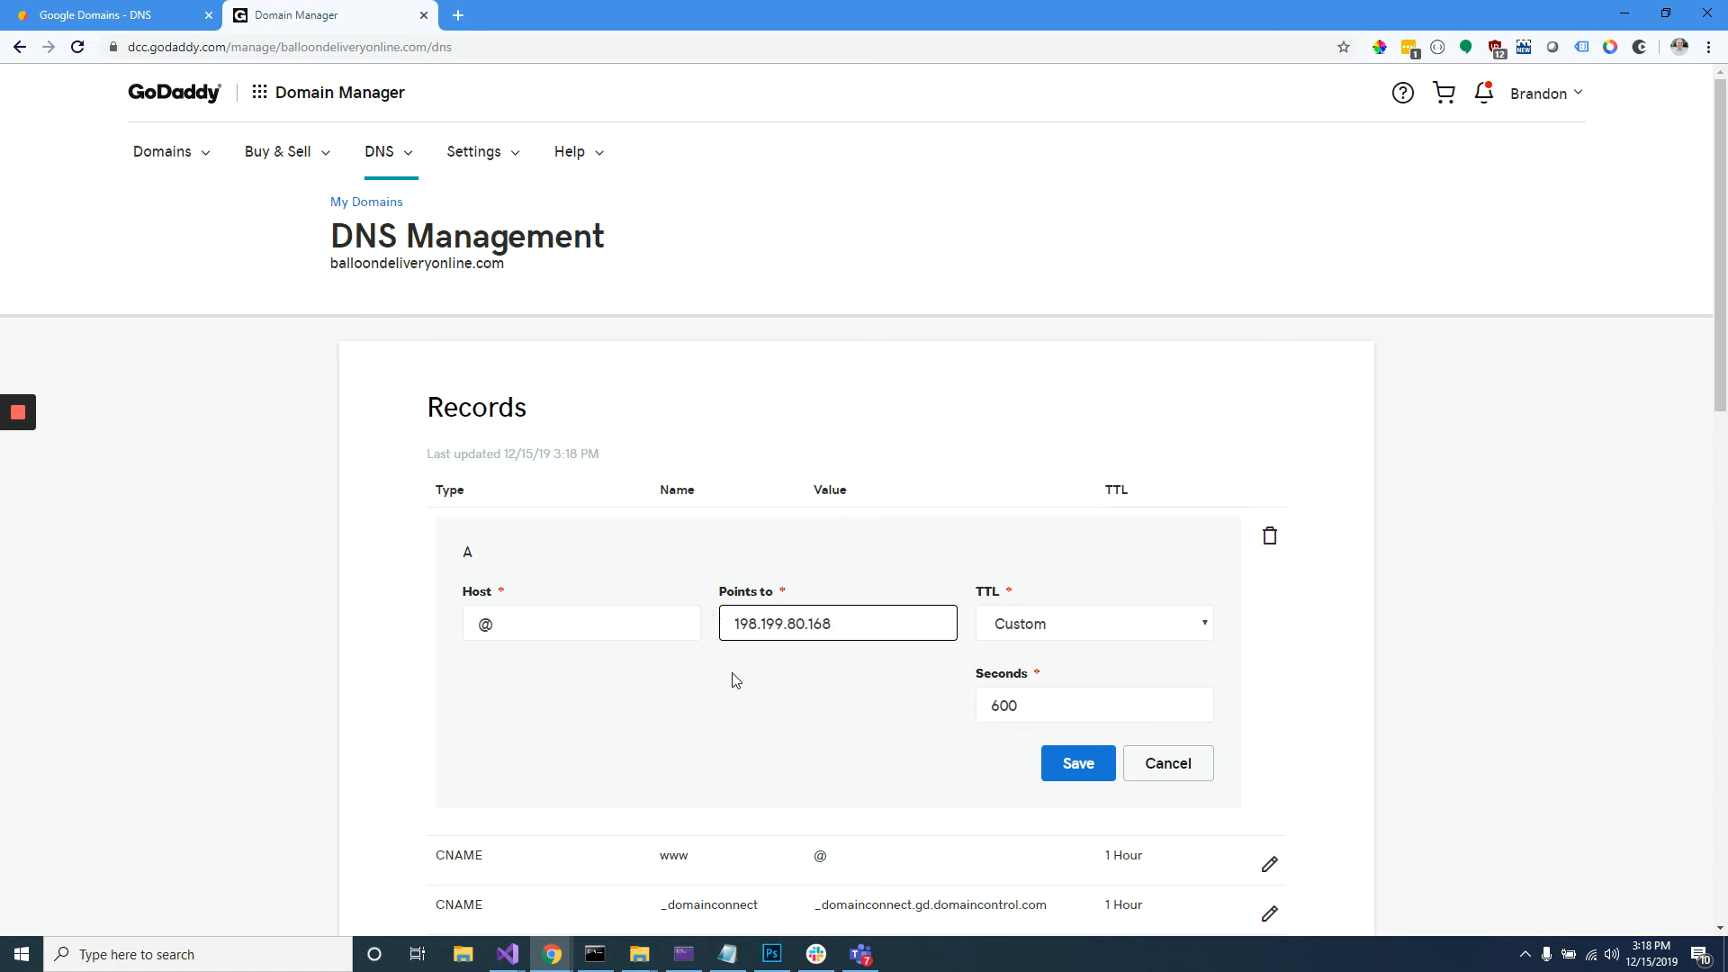
pyautogui.moveTo(862, 630); pyautogui.dragTo(734, 635)
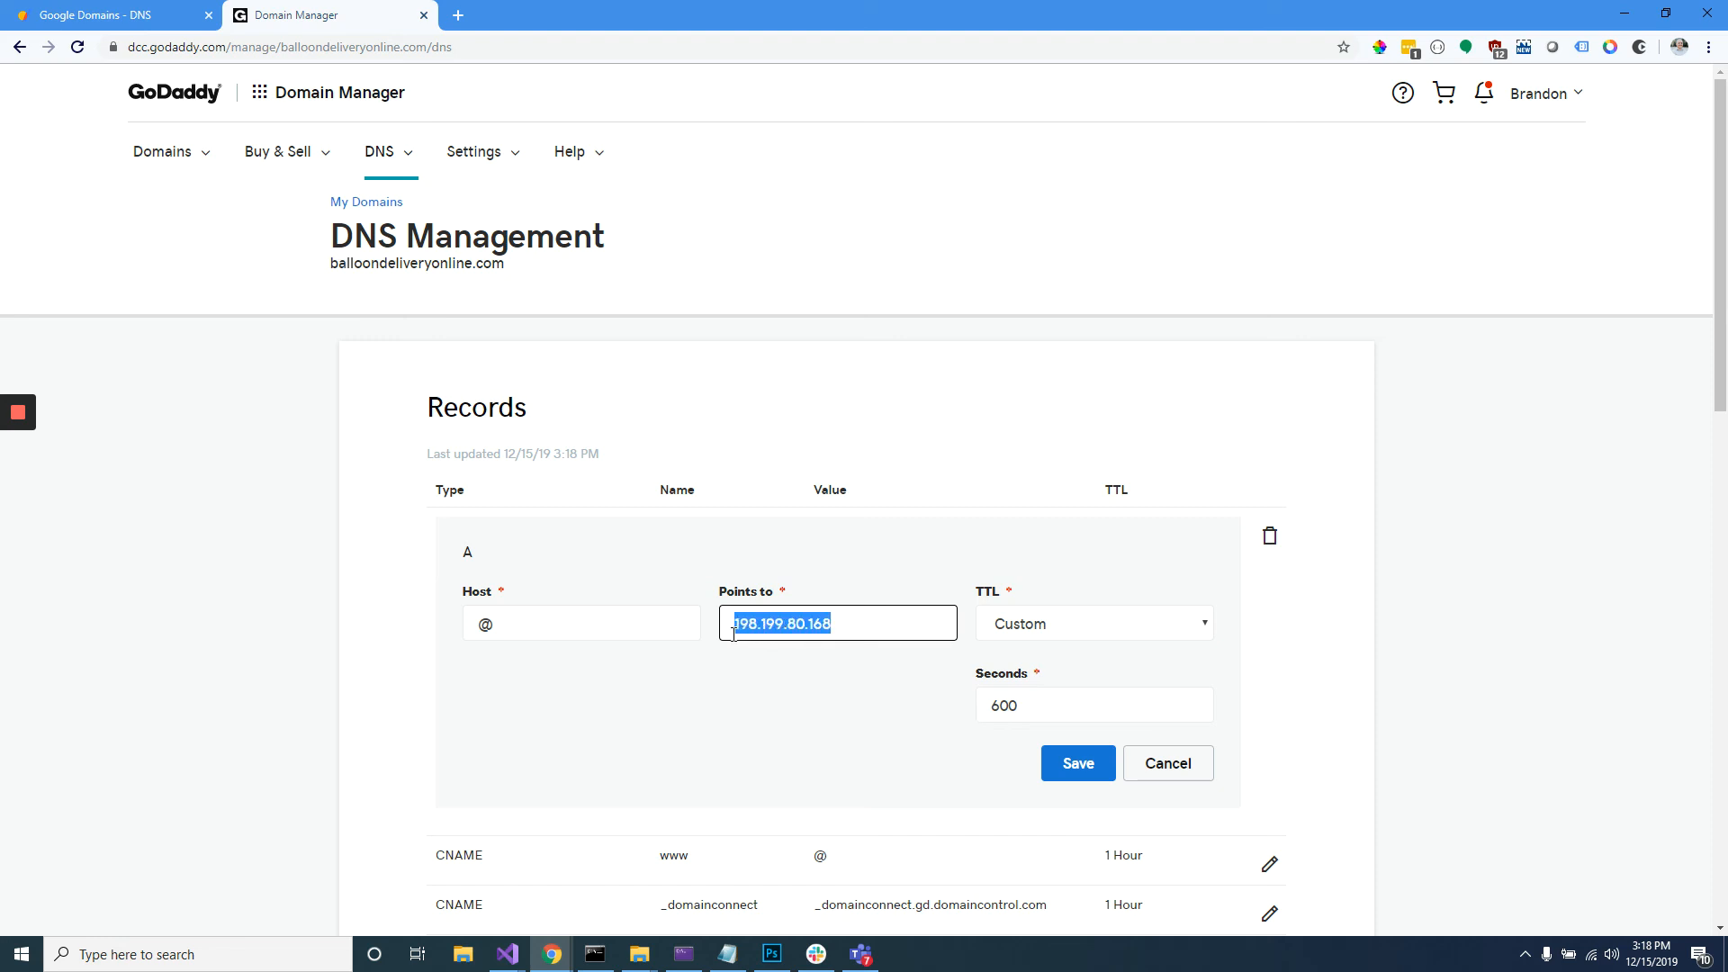
pyautogui.click(1078, 765)
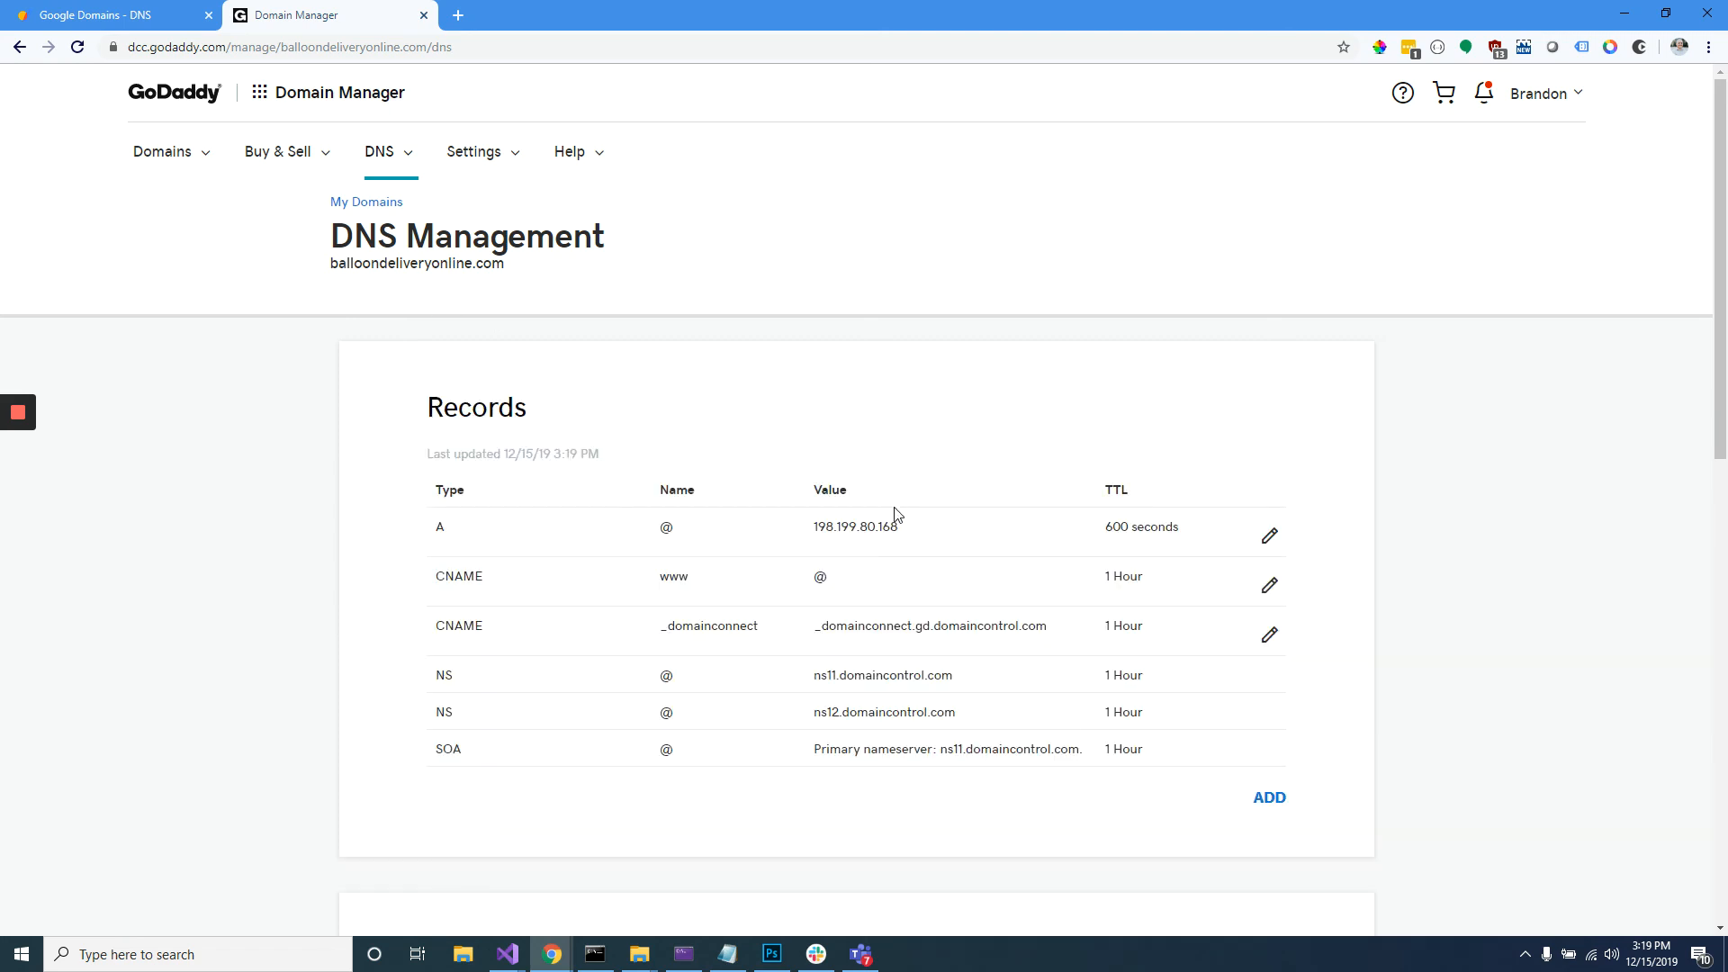
pyautogui.moveTo(899, 522); pyautogui.dragTo(809, 537)
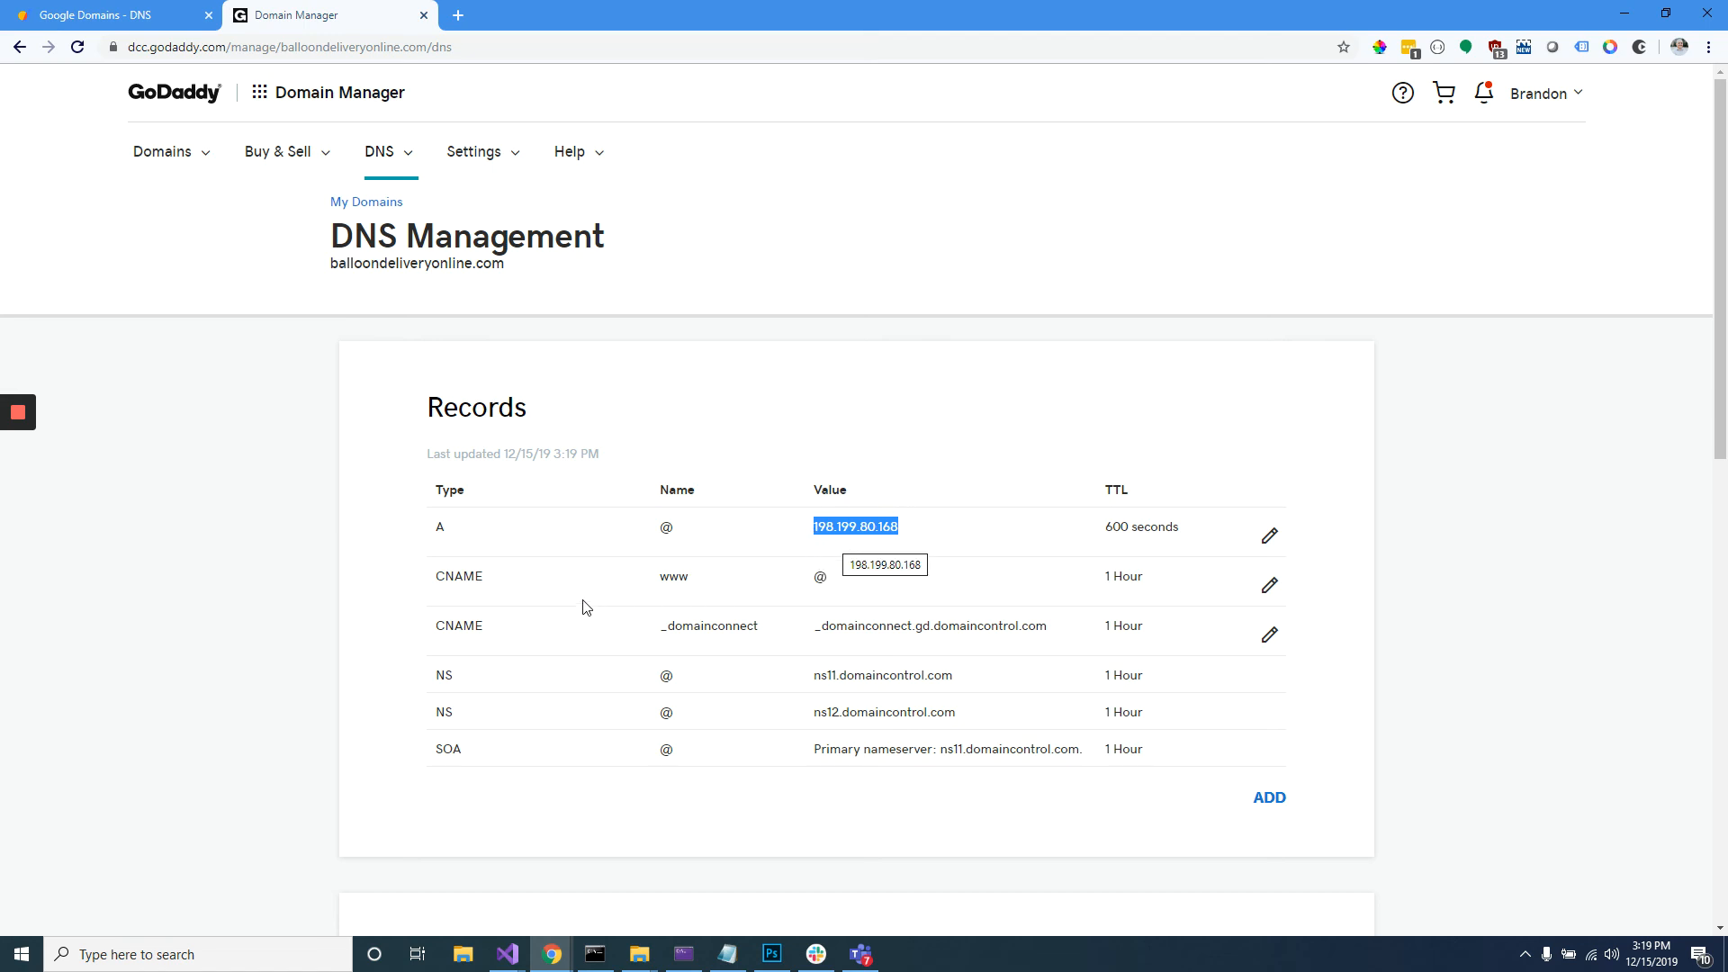
# Try to add a CNAME record with host www pointing to balloondeliveryonline.com and a TTL of 1 Hour
pyautogui.scroll(-2, 494, 670)
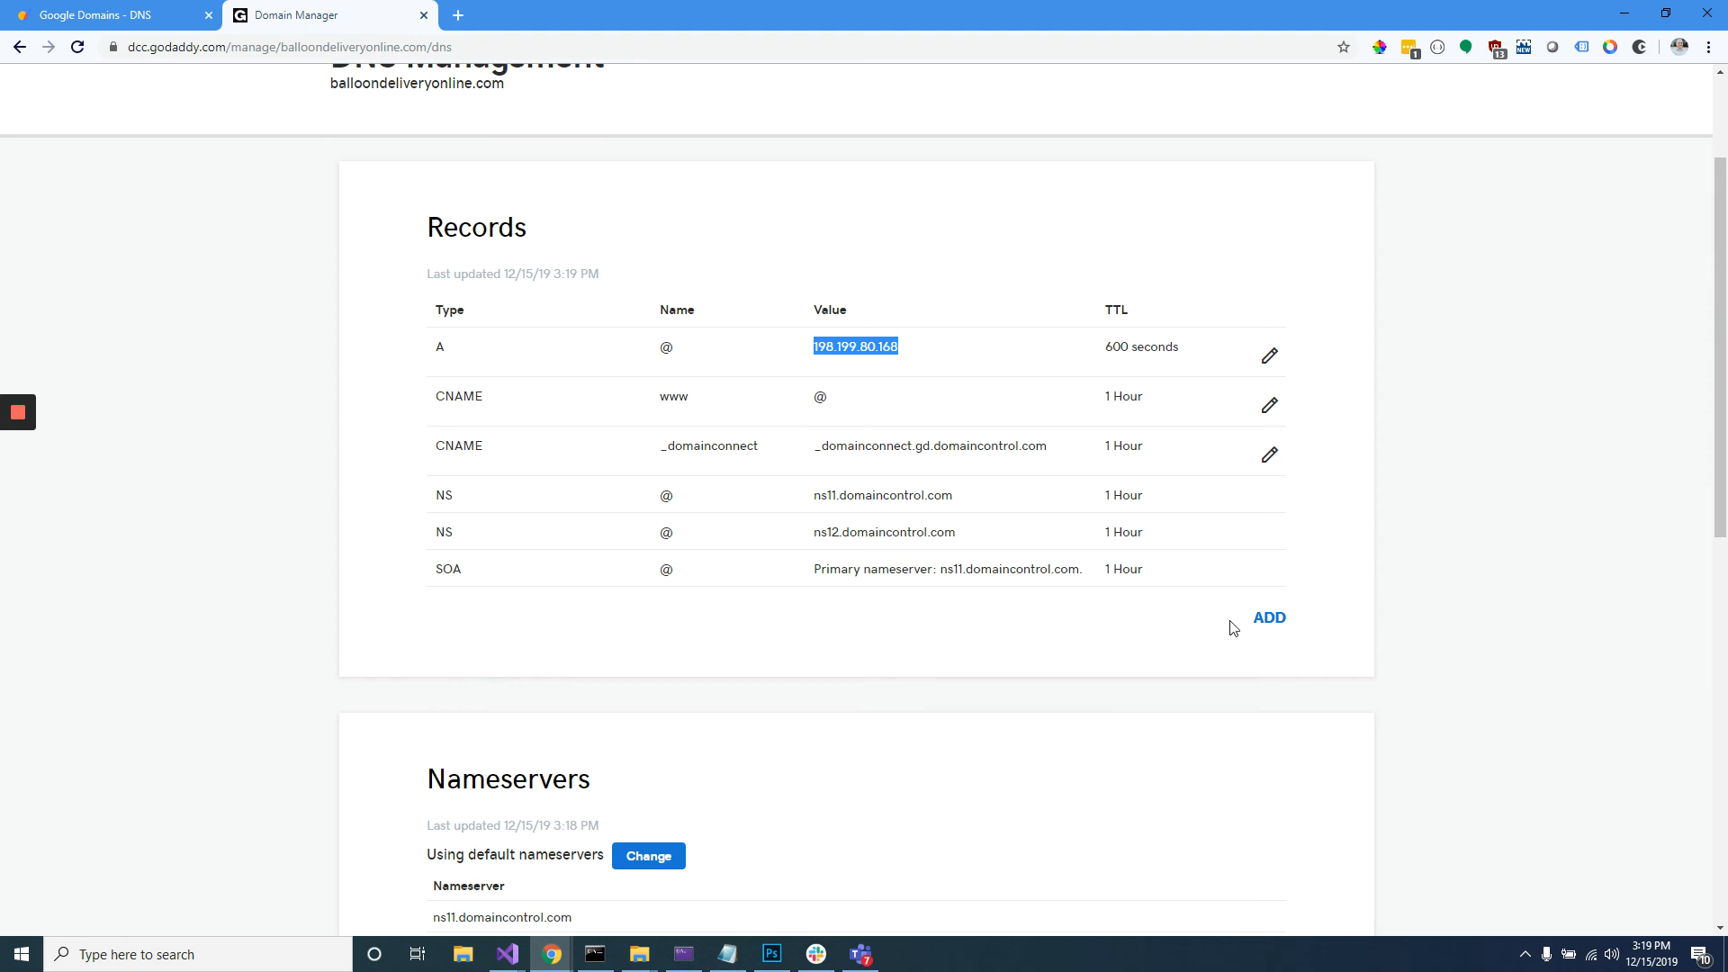
pyautogui.click(1266, 627)
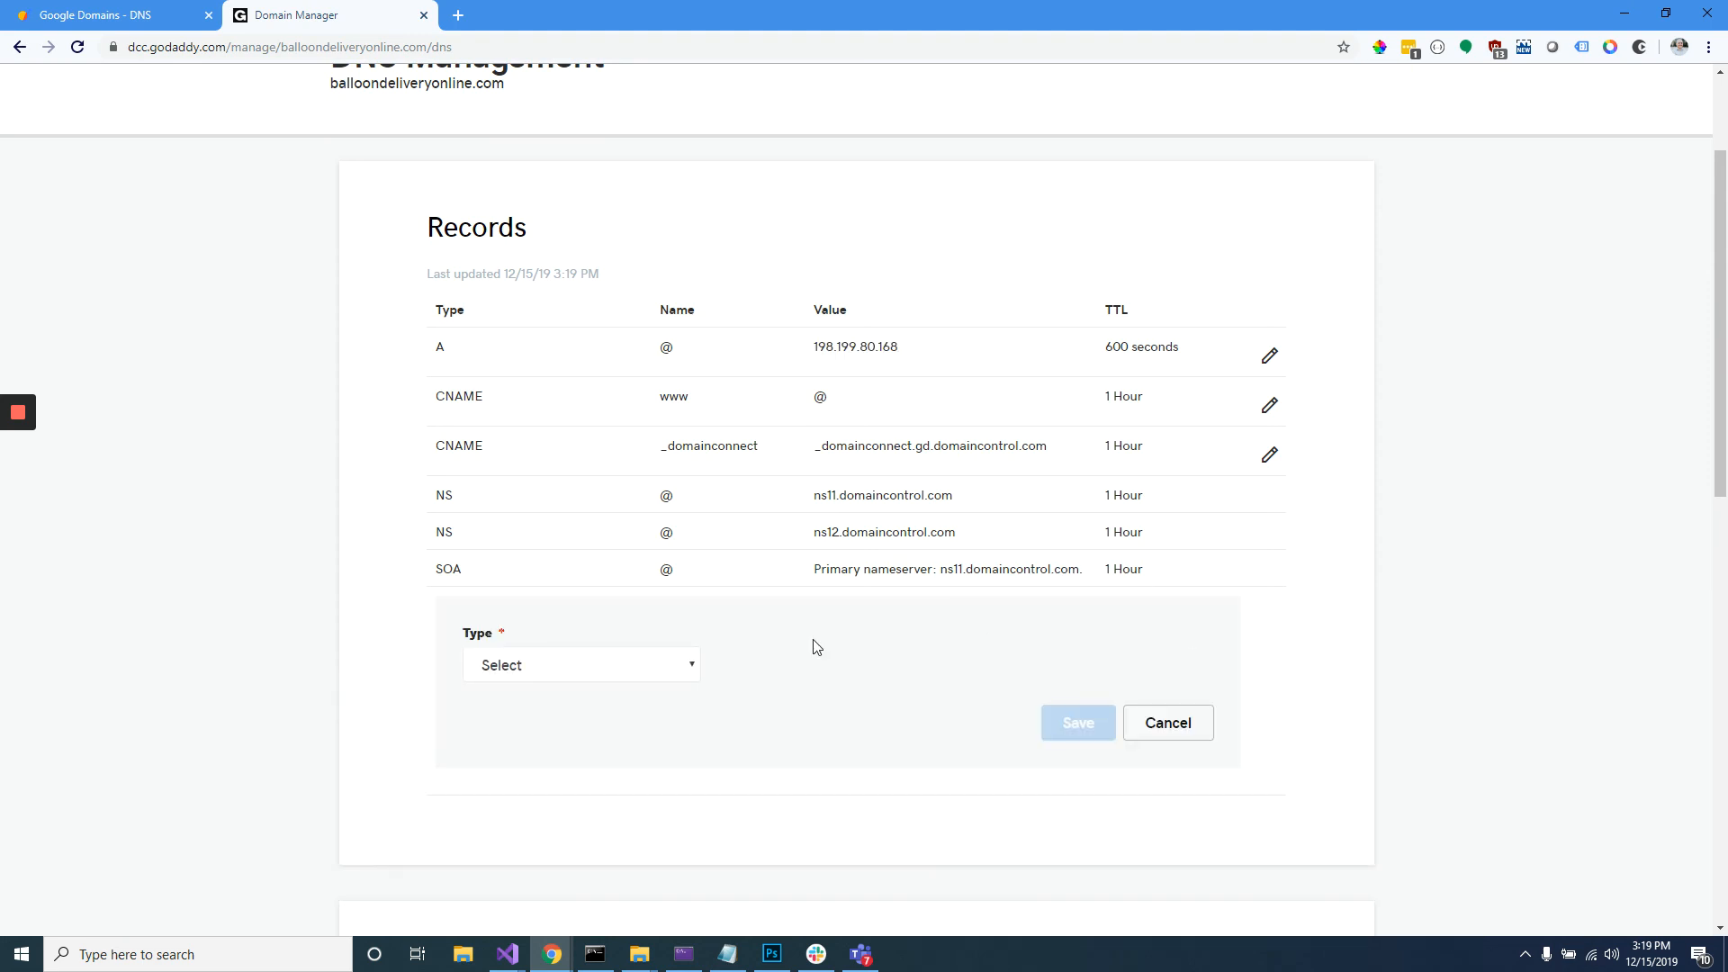
pyautogui.click(677, 668)
pyautogui.click(620, 762)
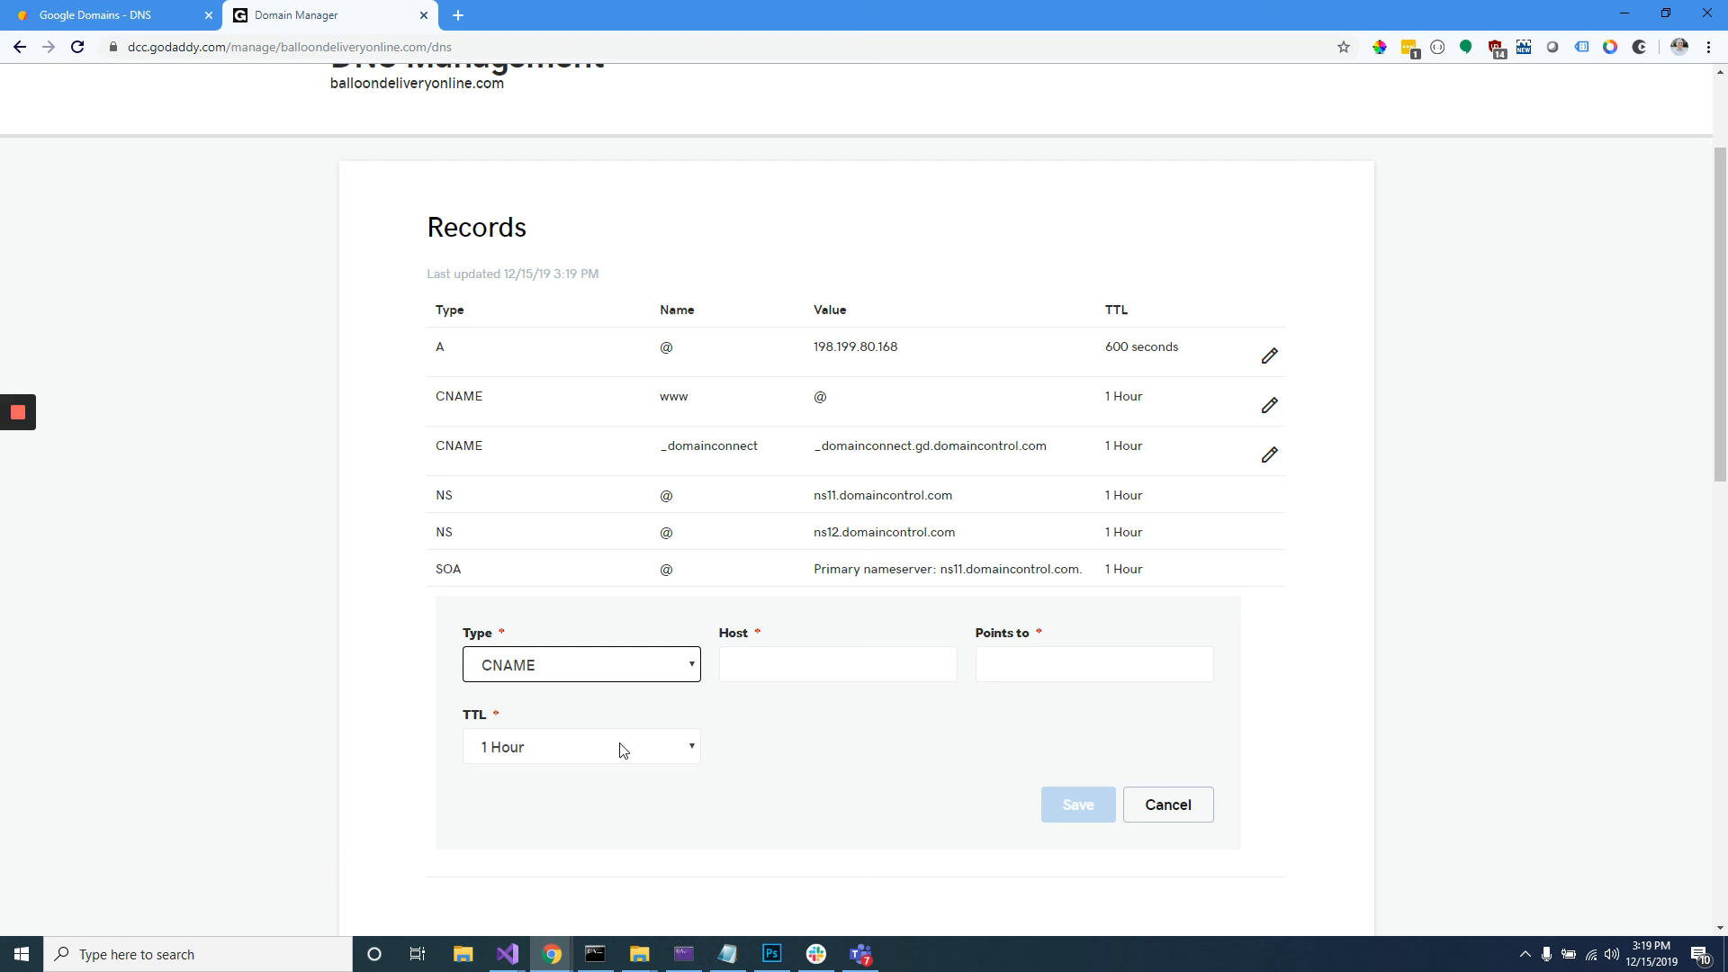
pyautogui.click(760, 661)
pyautogui.write('www')
pyautogui.click(1043, 664)
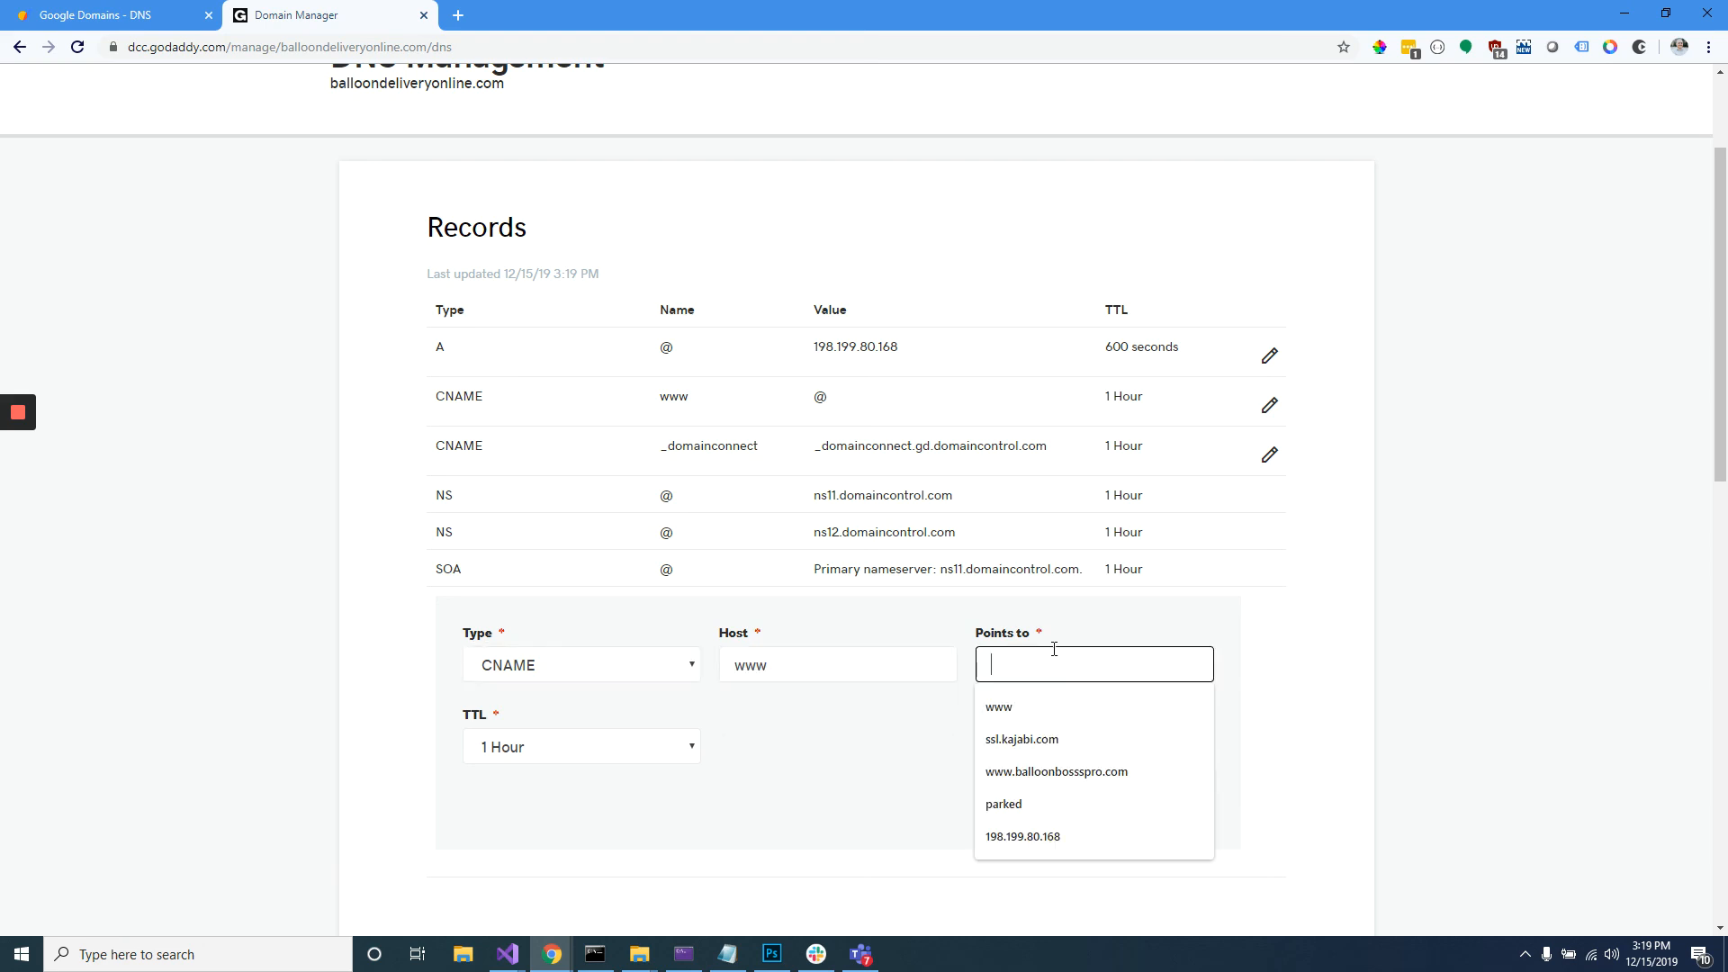
pyautogui.write('balloondeliver')
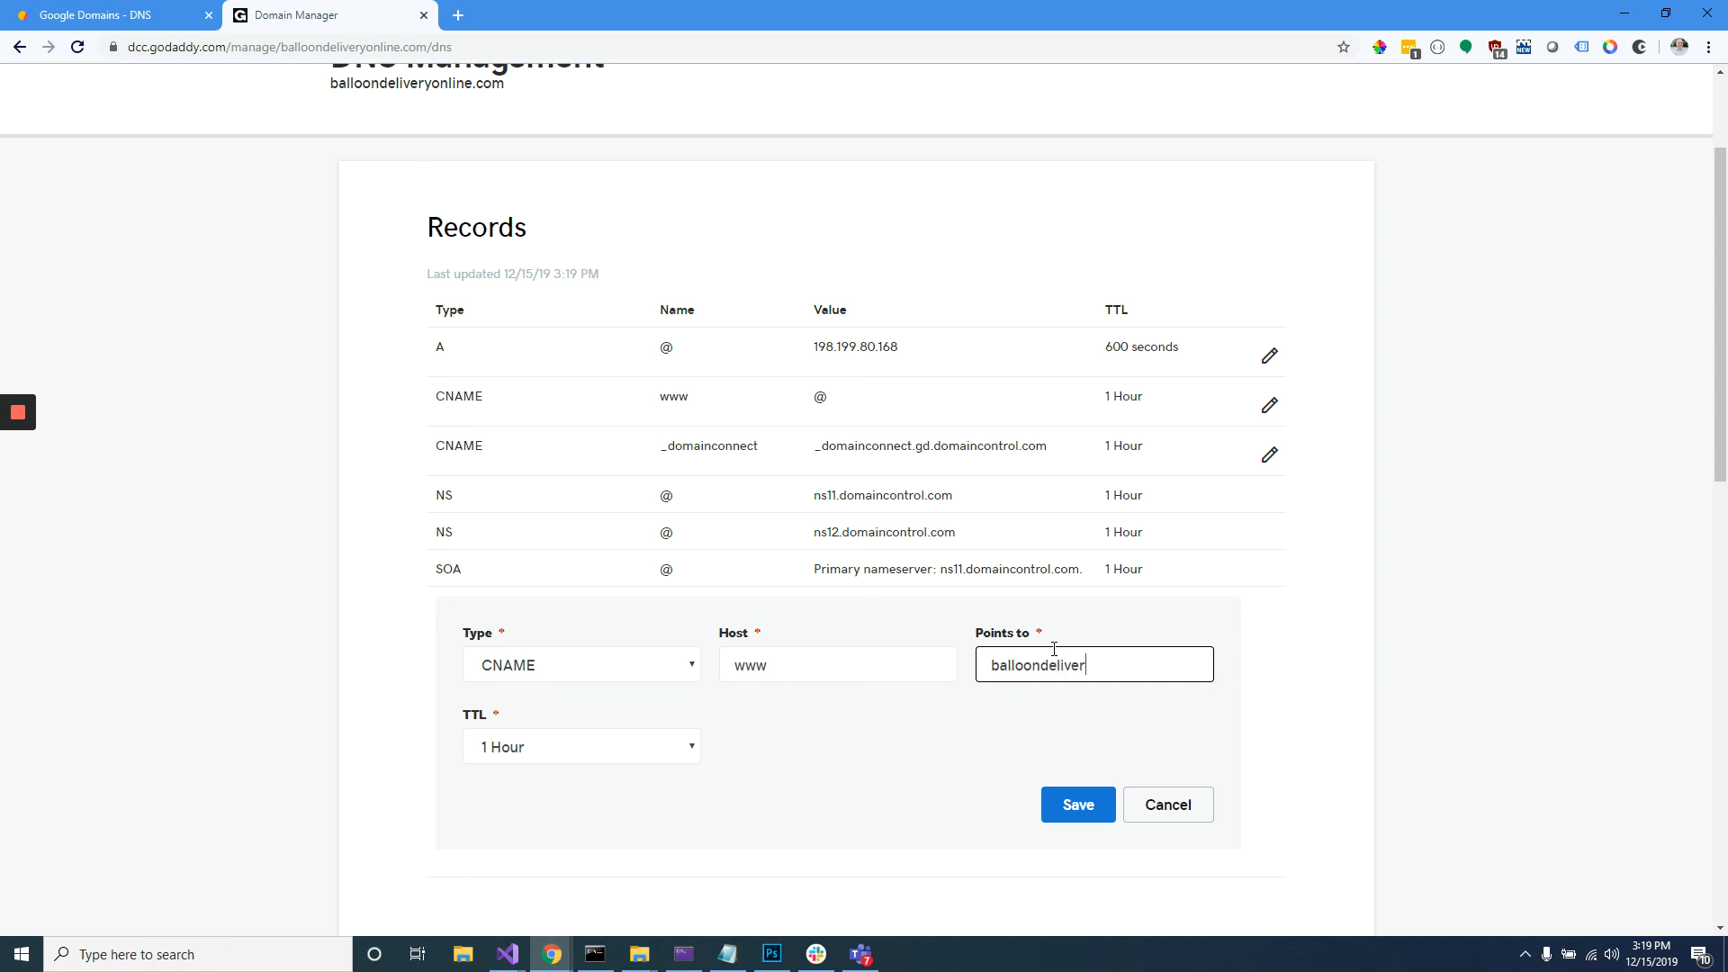
pyautogui.write('yonline.com')
pyautogui.click(1074, 803)
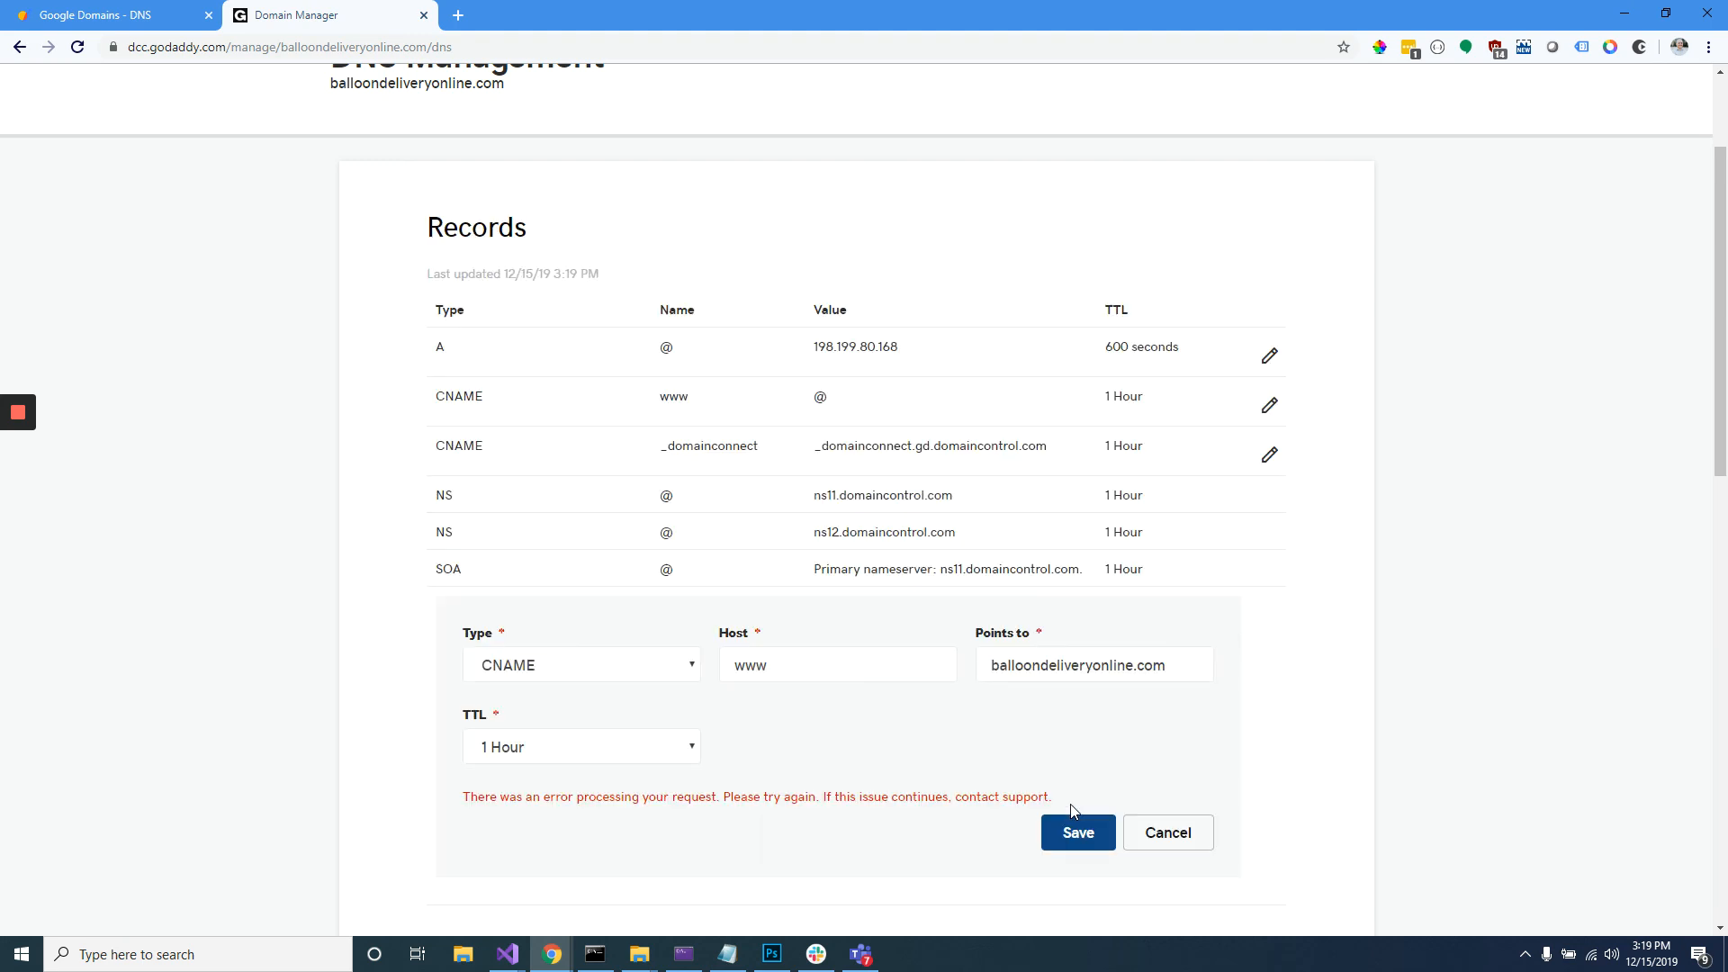
pyautogui.click(1069, 830)
pyautogui.click(1146, 837)
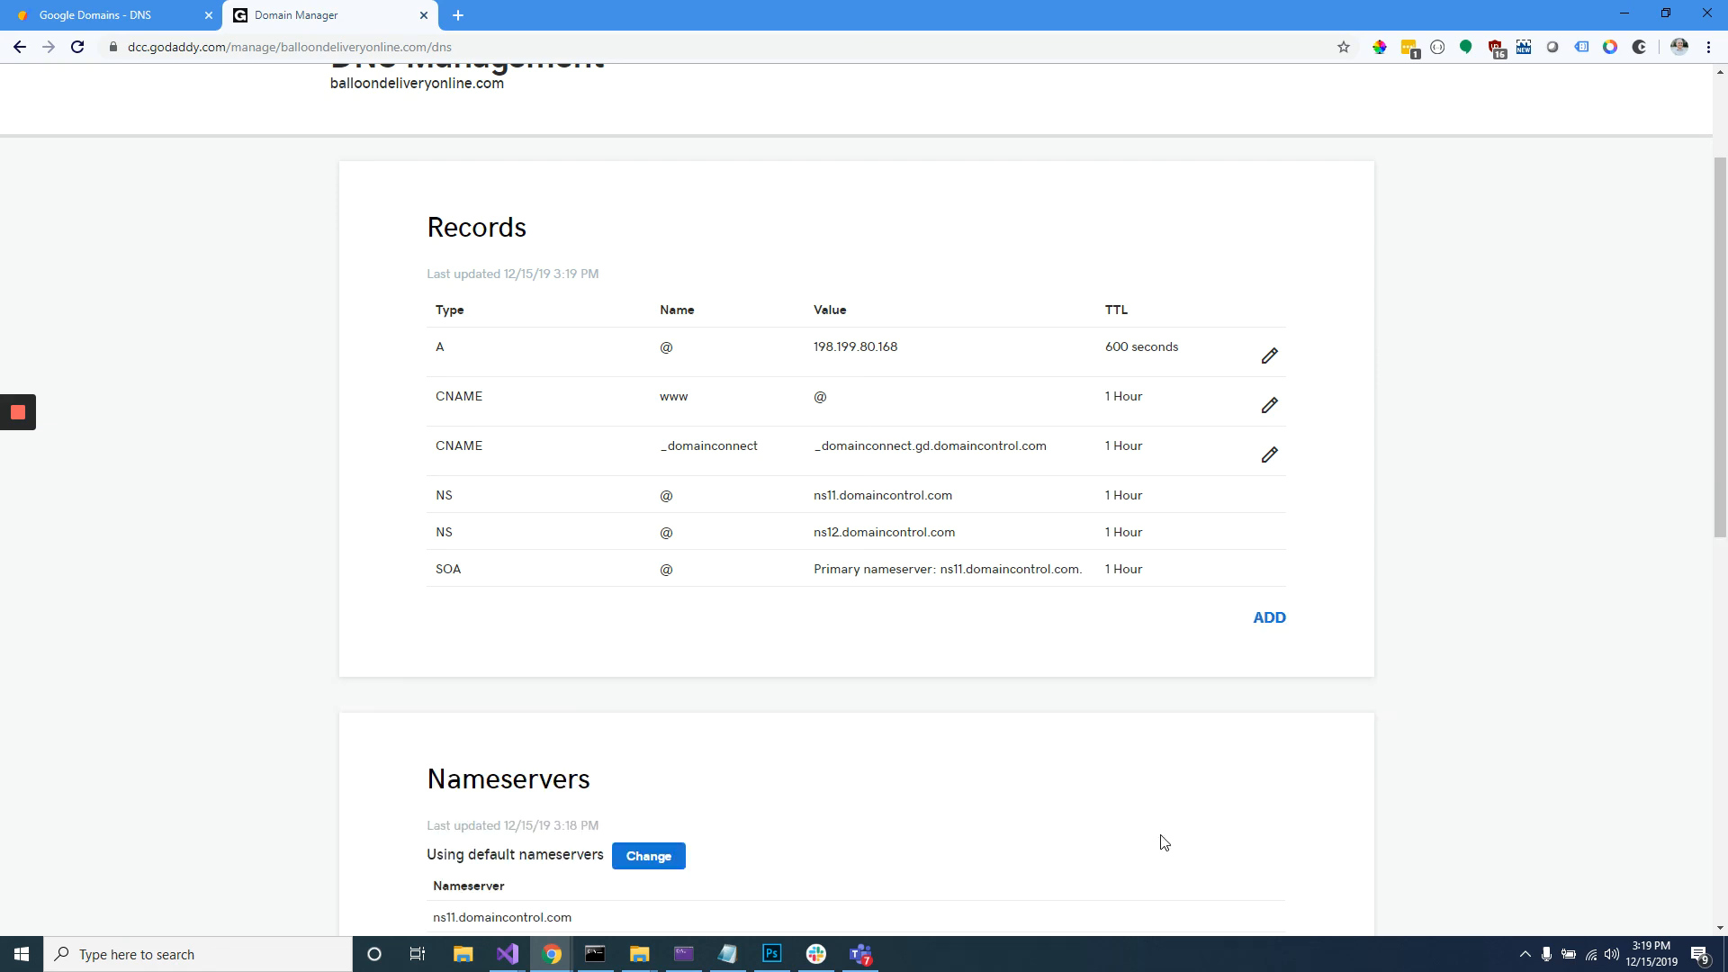
# Check the name and value of the existing www CNAME record and of the @ A record
pyautogui.moveTo(665, 399); pyautogui.dragTo(678, 419)
pyautogui.moveTo(834, 405); pyautogui.dragTo(790, 407)
pyautogui.moveTo(695, 363); pyautogui.dragTo(636, 348)
pyautogui.click(1268, 621)
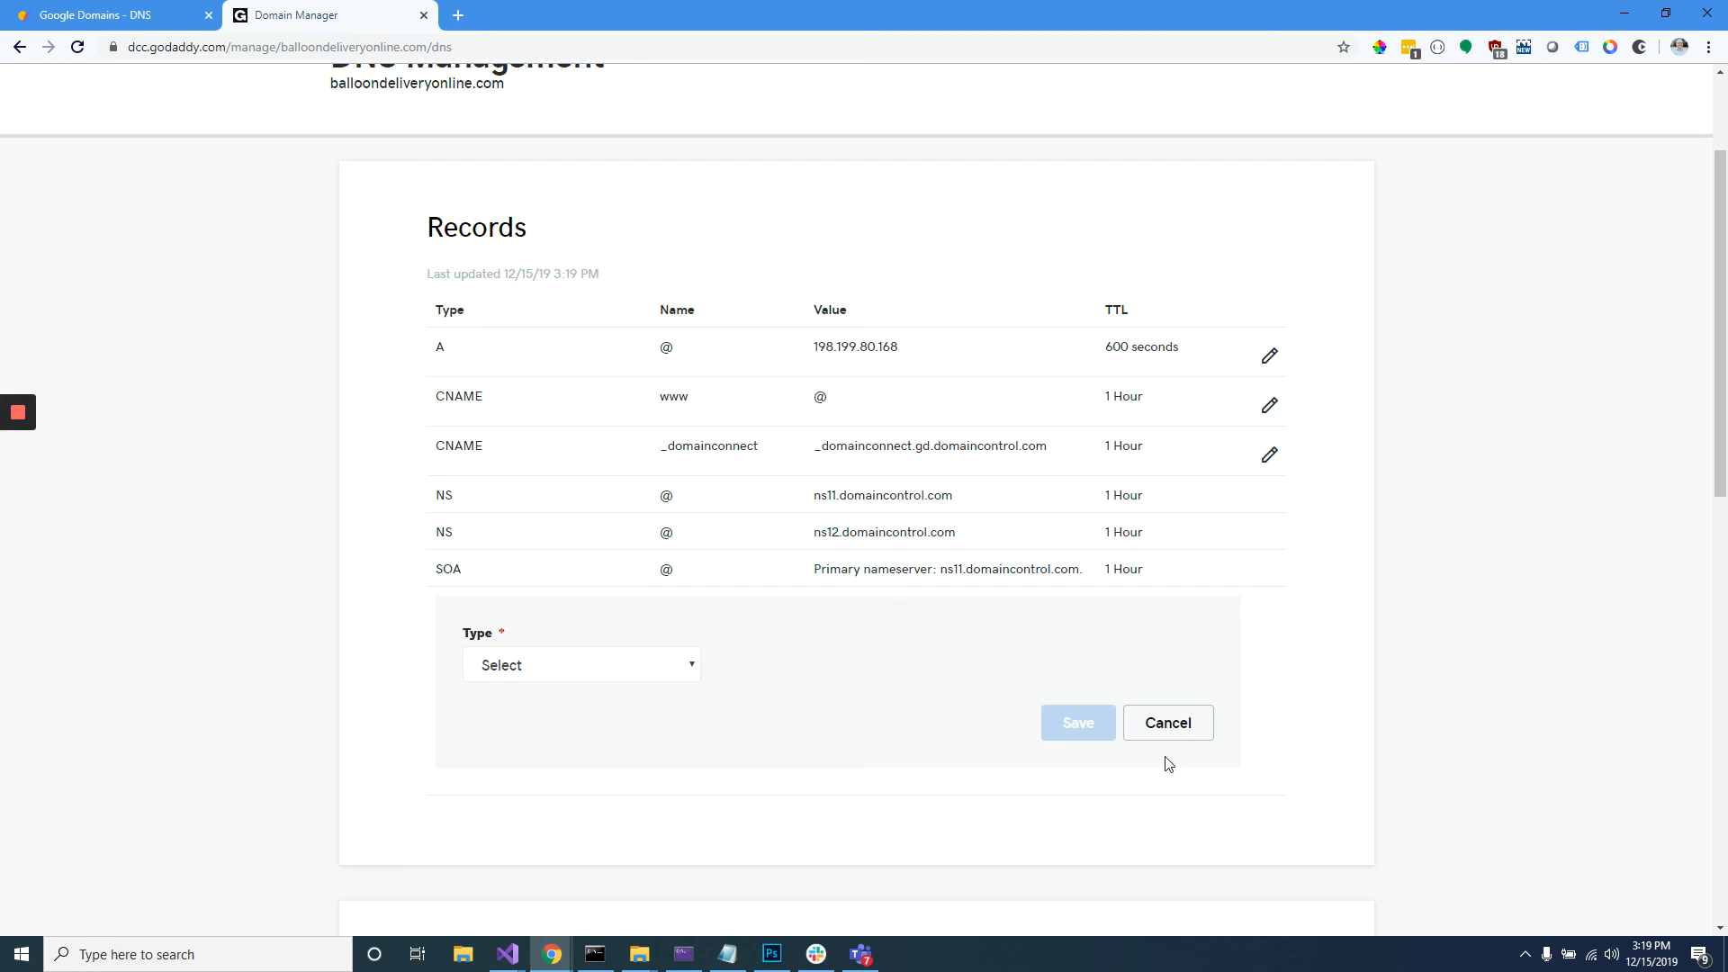
pyautogui.click(1168, 723)
pyautogui.moveTo(813, 348); pyautogui.dragTo(900, 347)
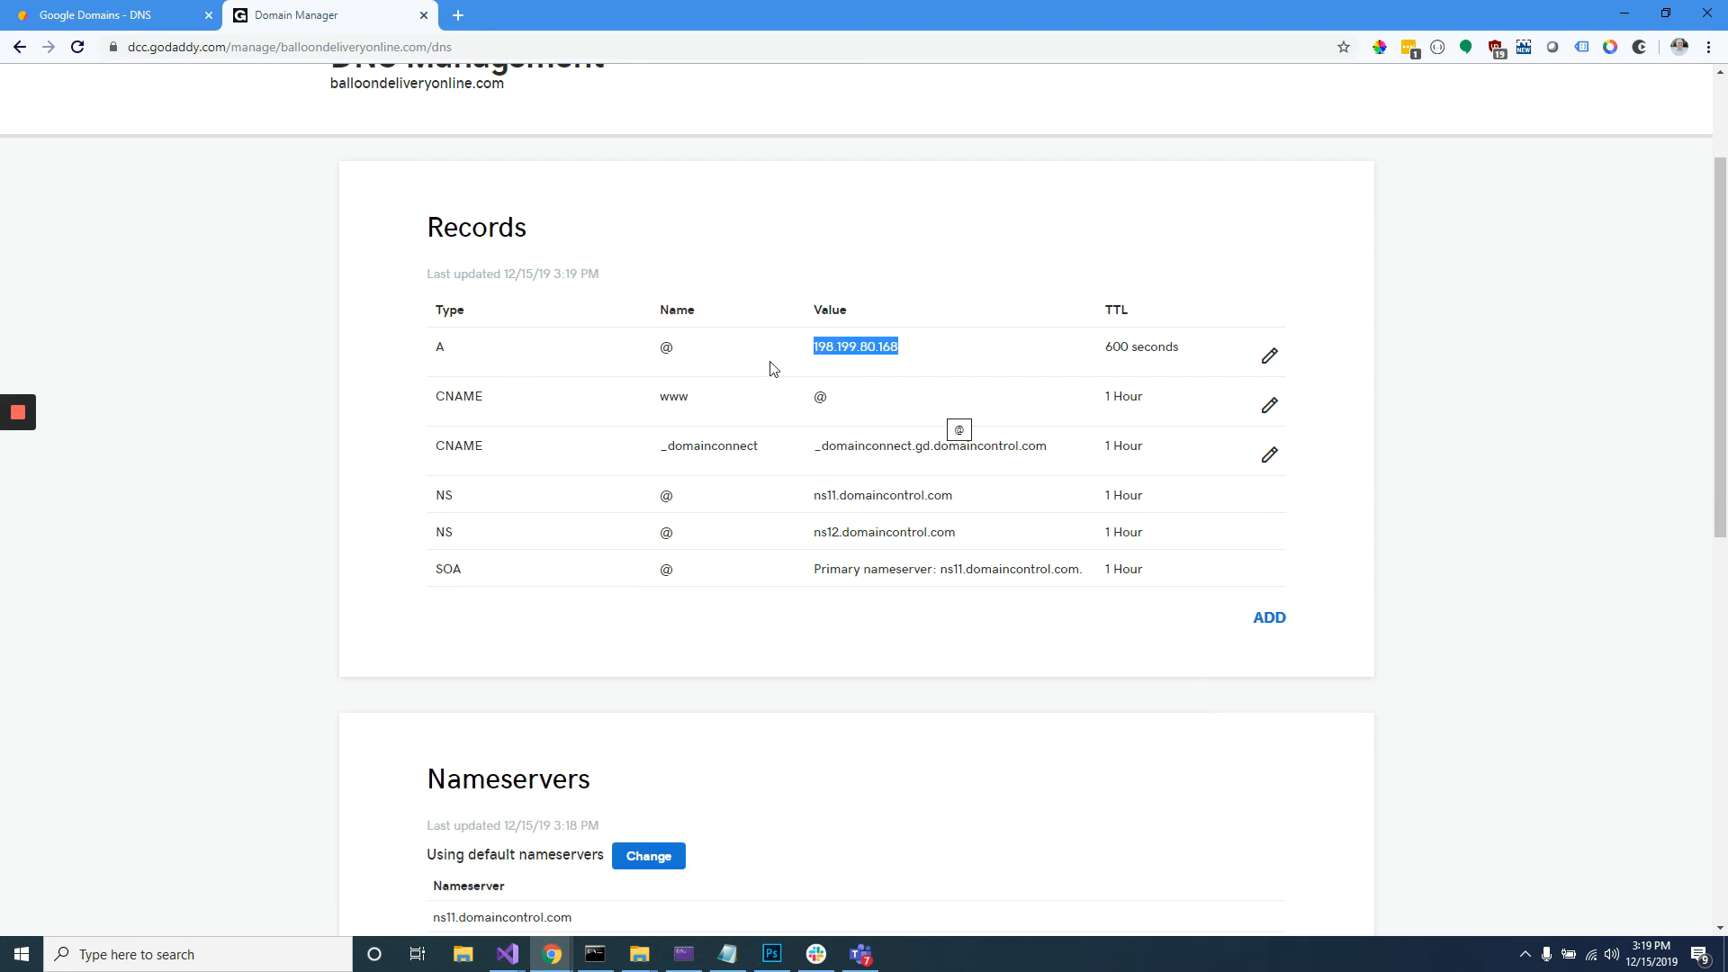
pyautogui.click(155, 18)
pyautogui.click(261, 22)
pyautogui.moveTo(23, 419)
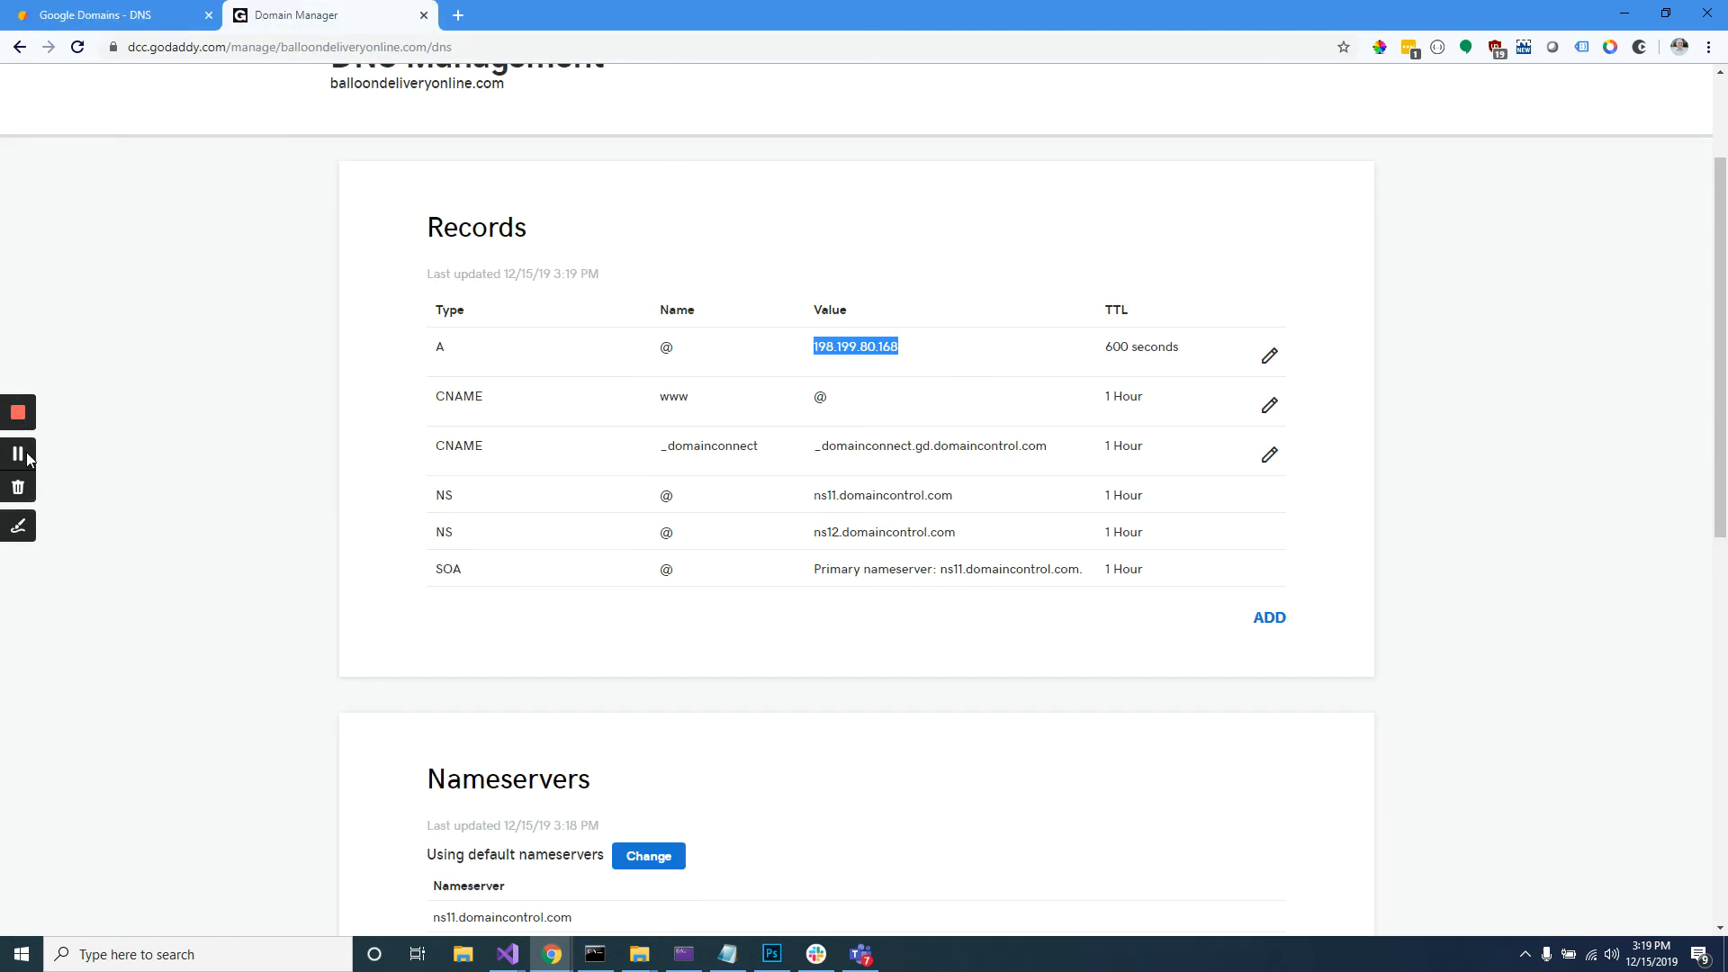